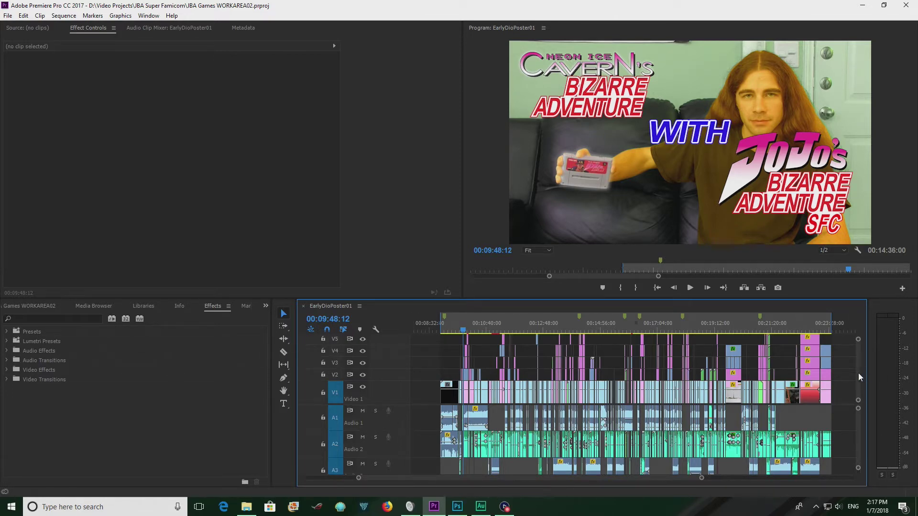
# Examine the stacked video tracks of the EarlyDioPoster01 sequence, from V1 up to V8.
pyautogui.scroll(-2, 859, 373)
pyautogui.scroll(2, 859, 372)
pyautogui.scroll(-1, 861, 394)
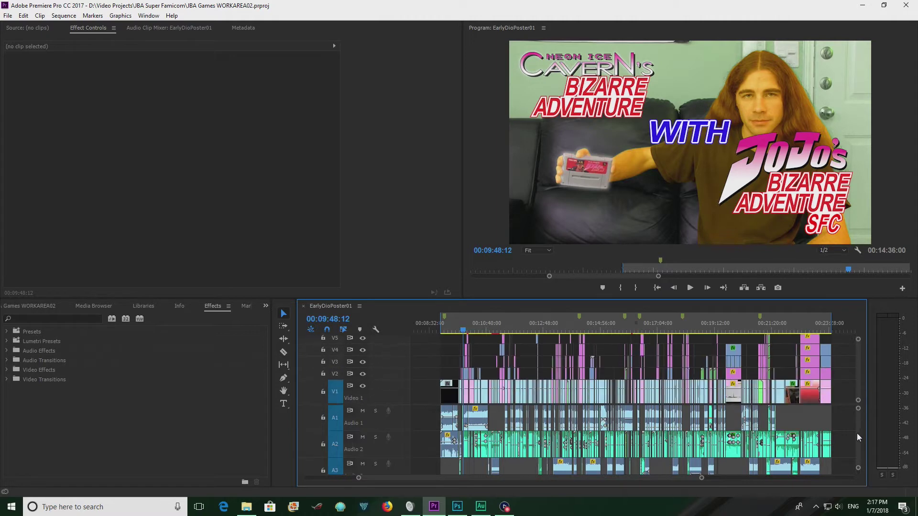
pyautogui.scroll(-3, 857, 433)
pyautogui.scroll(3, 860, 432)
pyautogui.scroll(1, 861, 423)
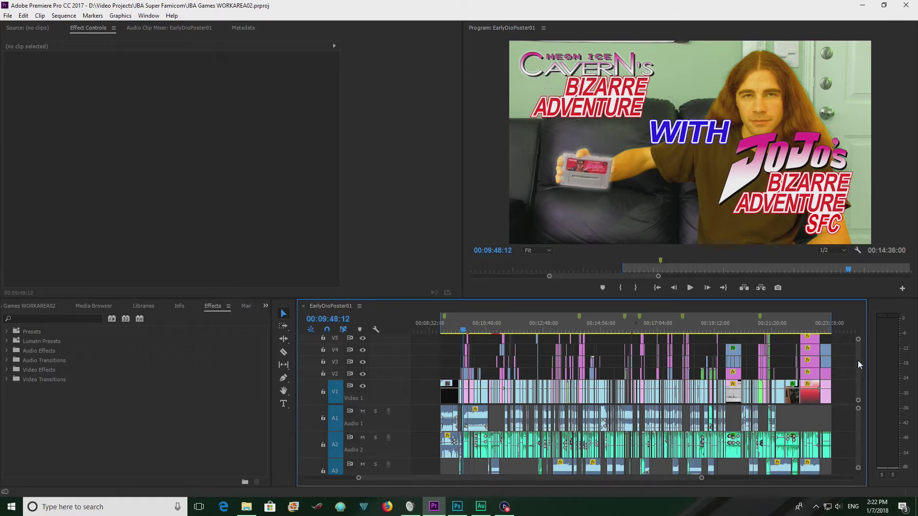
pyautogui.scroll(3, 859, 363)
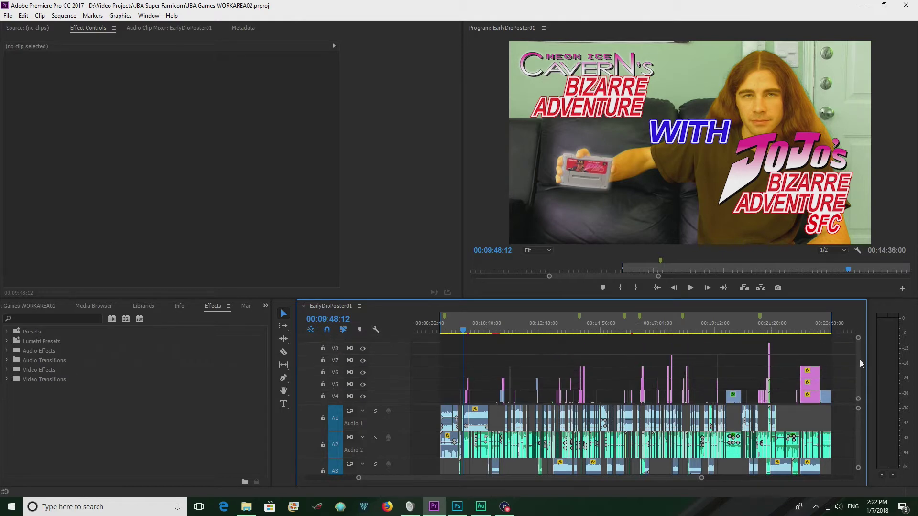
pyautogui.scroll(-2, 860, 360)
pyautogui.scroll(-1, 858, 375)
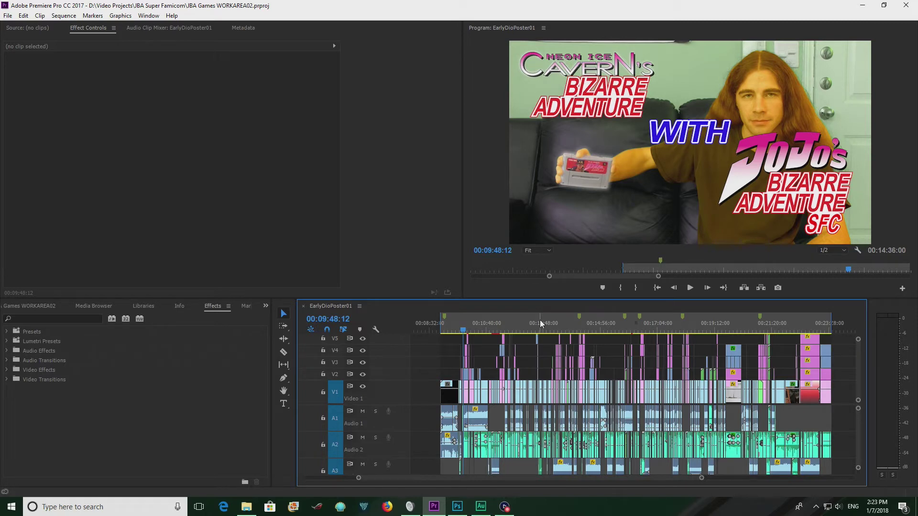
# Play the NIC JBA SFC Intro clip from the start of the edited section and park the playhead at 00:09:26:07.
pyautogui.click(440, 329)
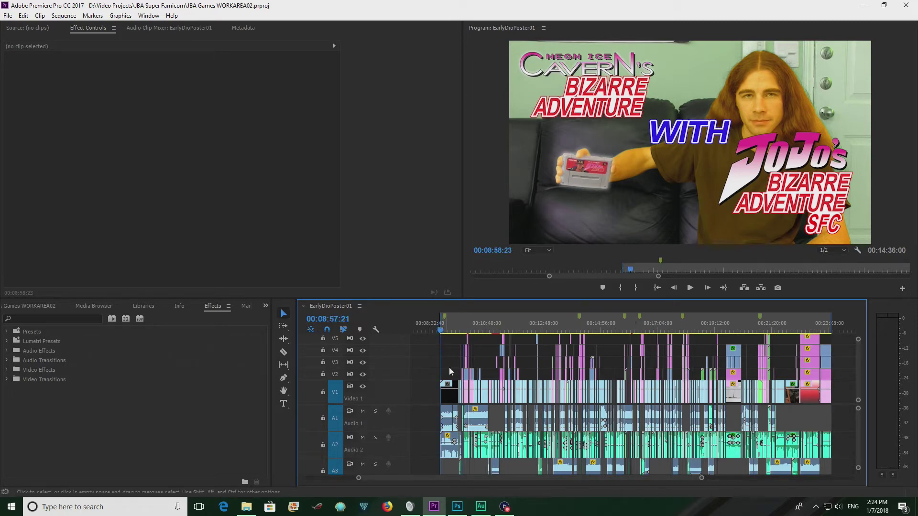
pyautogui.moveTo(701, 478); pyautogui.dragTo(549, 484)
pyautogui.press('space')
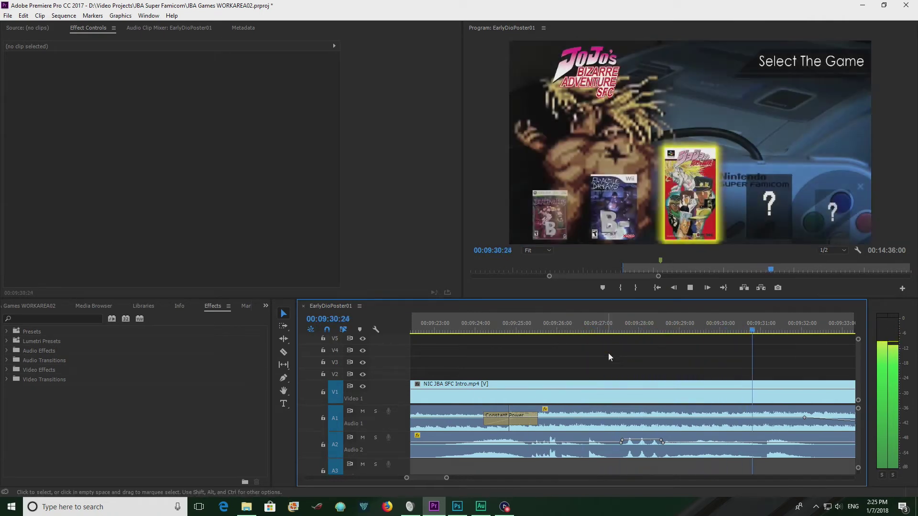
pyautogui.click(567, 325)
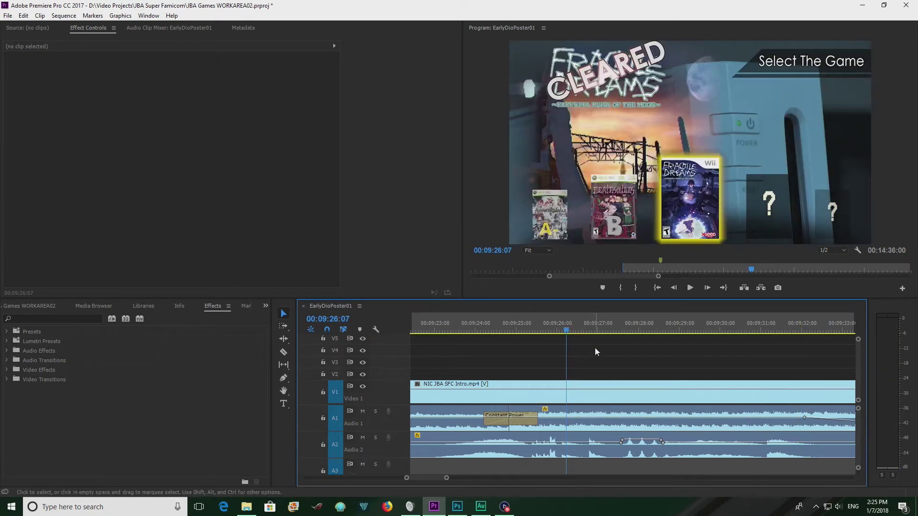
# Open the Neon Ice Cavern Intro FD WORKSPACE2 project and review the layered tracks around the Customize Player pose menu.
pyautogui.click(8, 17)
pyautogui.click(34, 37)
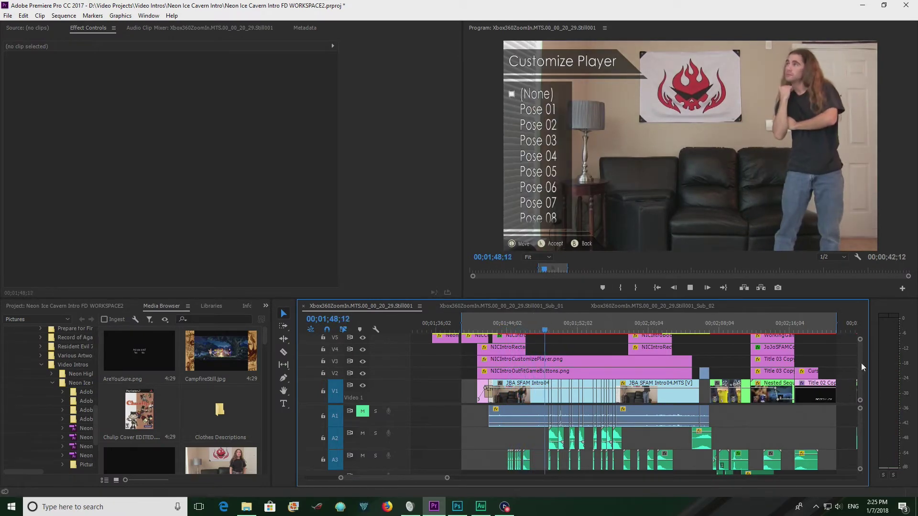
pyautogui.scroll(1, 863, 362)
pyautogui.scroll(1, 863, 363)
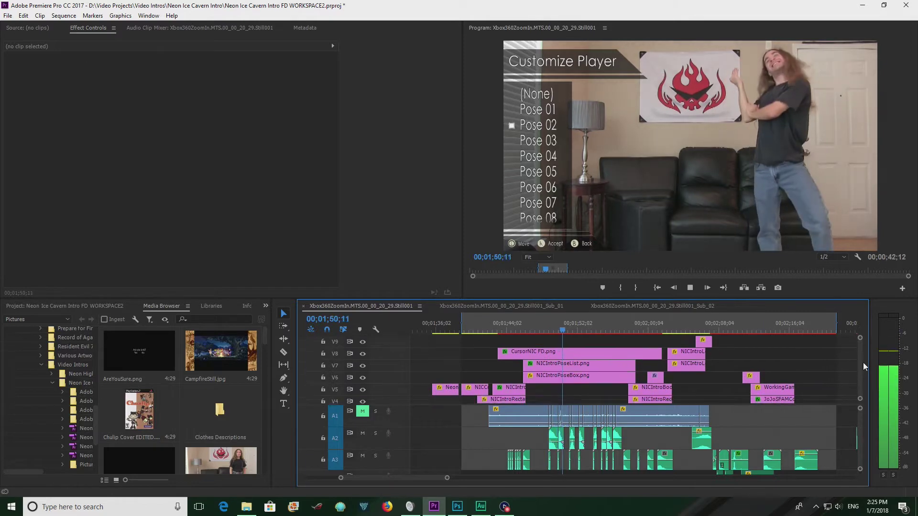
pyautogui.click(553, 331)
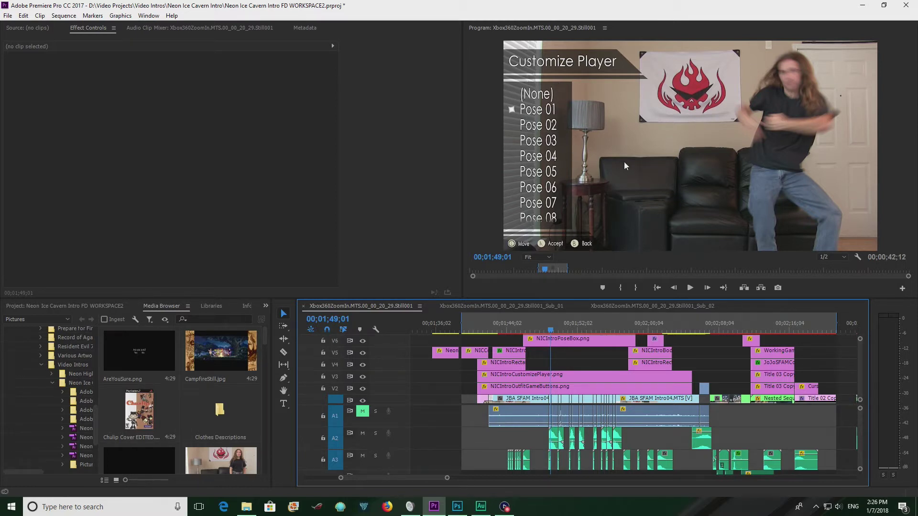
# Switch to Photoshop and make the Background layer of NICIntroChooseOutfitReferenceStill.psd visible.
pyautogui.click(455, 510)
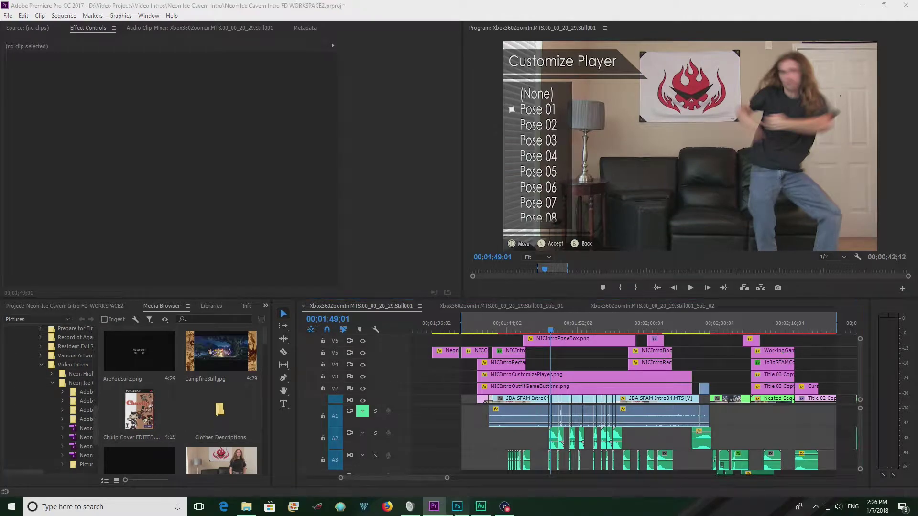
pyautogui.click(188, 38)
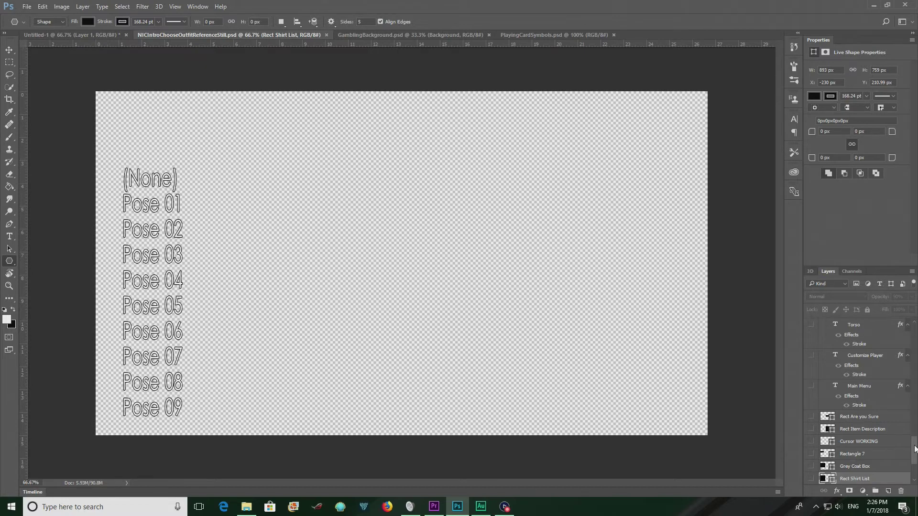
pyautogui.moveTo(915, 449); pyautogui.dragTo(917, 483)
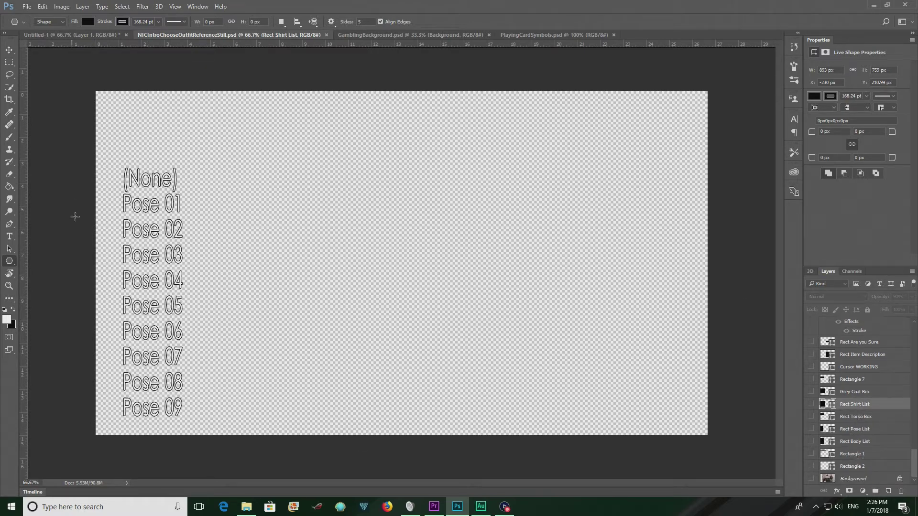
pyautogui.click(811, 479)
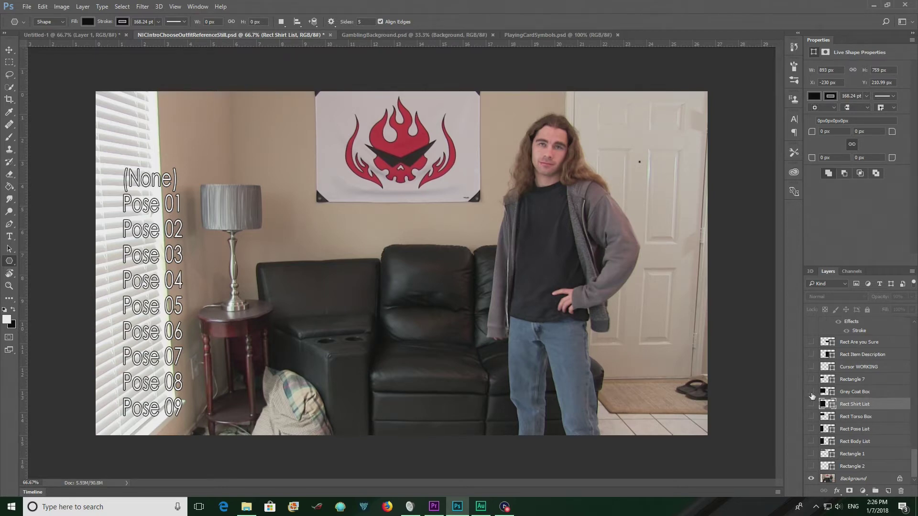
# Preview the Rect Item Description and Rect Shirt List layers one at a time, hiding each again.
pyautogui.scroll(1, 915, 467)
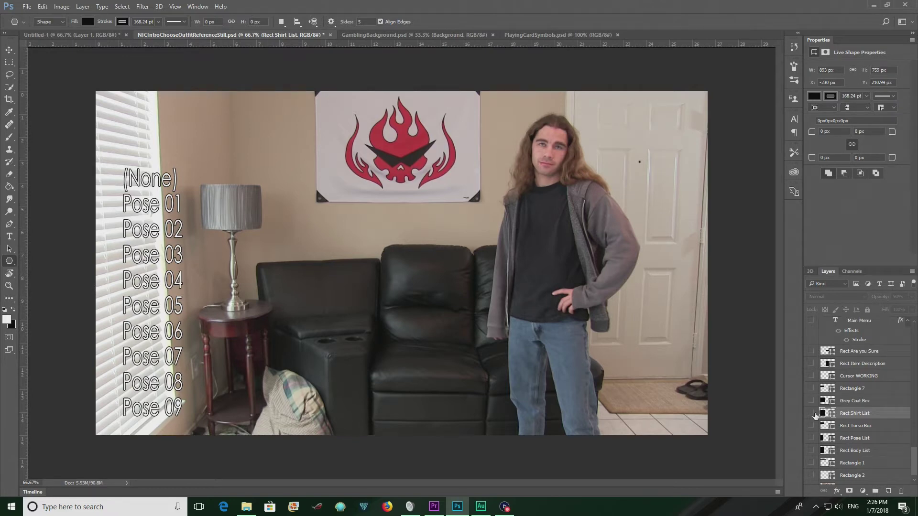
pyautogui.click(810, 365)
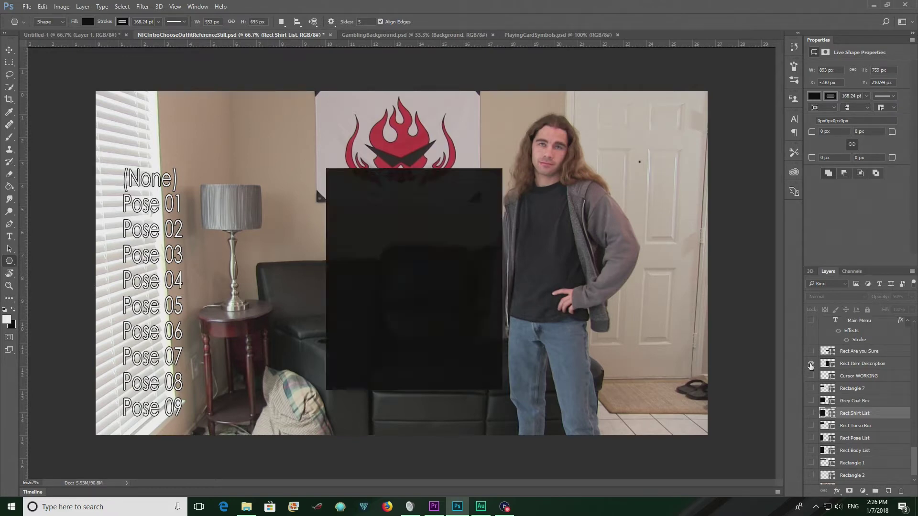
pyautogui.click(811, 364)
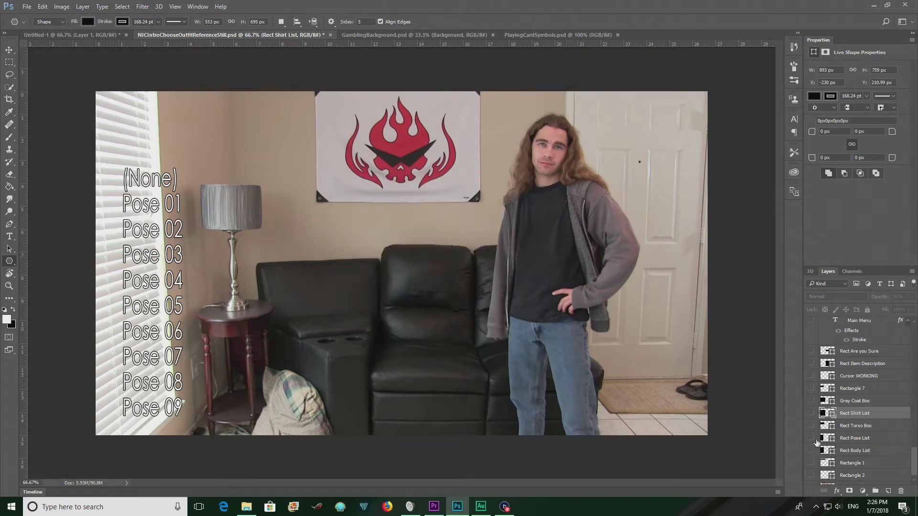
pyautogui.click(812, 415)
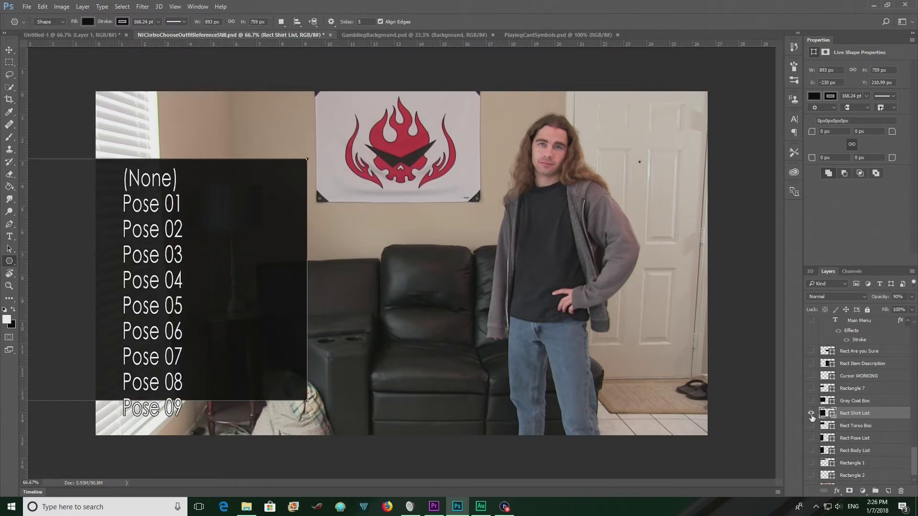
pyautogui.click(812, 415)
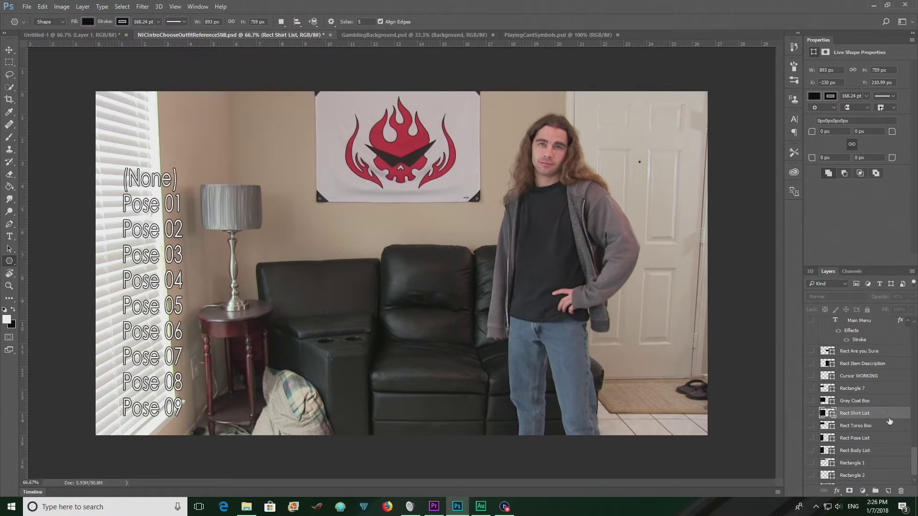
# Preview Rectangle 1, Rectangle 2 and Rect Pose List together over the photo, and hide all three again, leaving Background visible.
pyautogui.moveTo(915, 460)
pyautogui.mouseDown()
pyautogui.moveTo(917, 342)
pyautogui.moveTo(905, 472)
pyautogui.mouseUp()
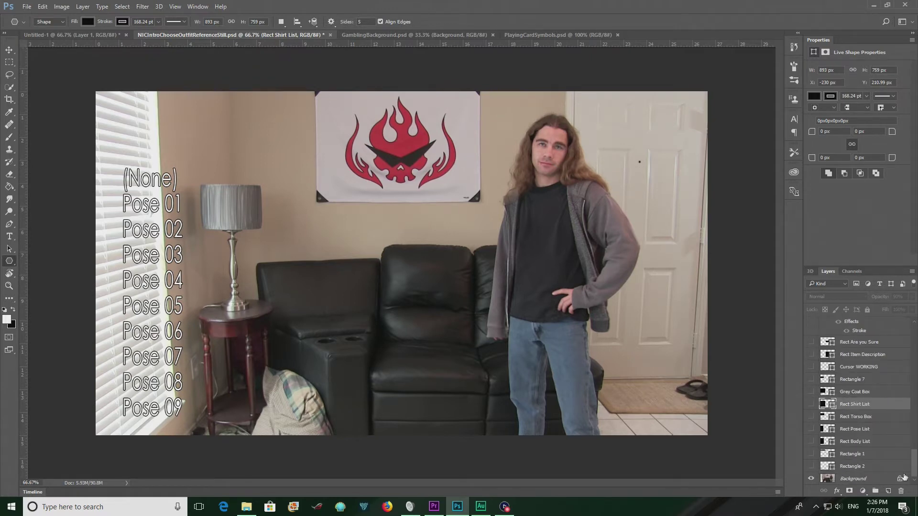
pyautogui.click(811, 454)
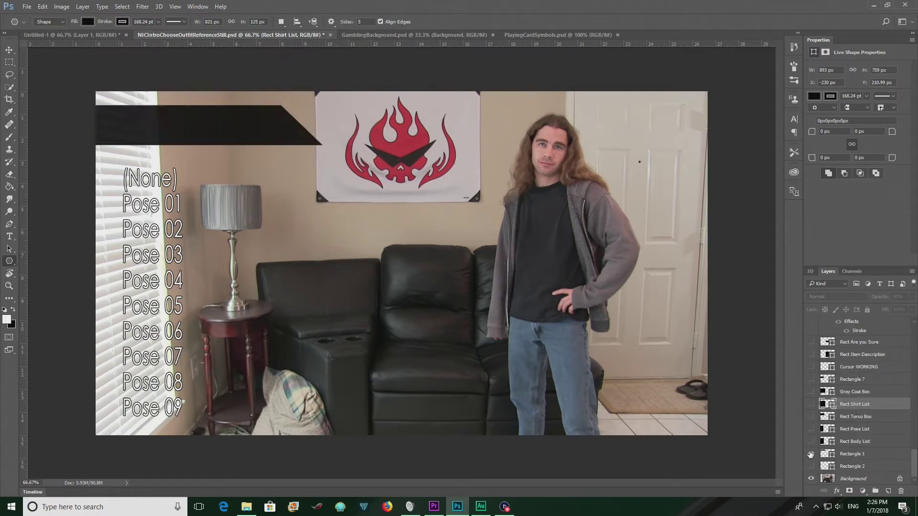
pyautogui.click(811, 466)
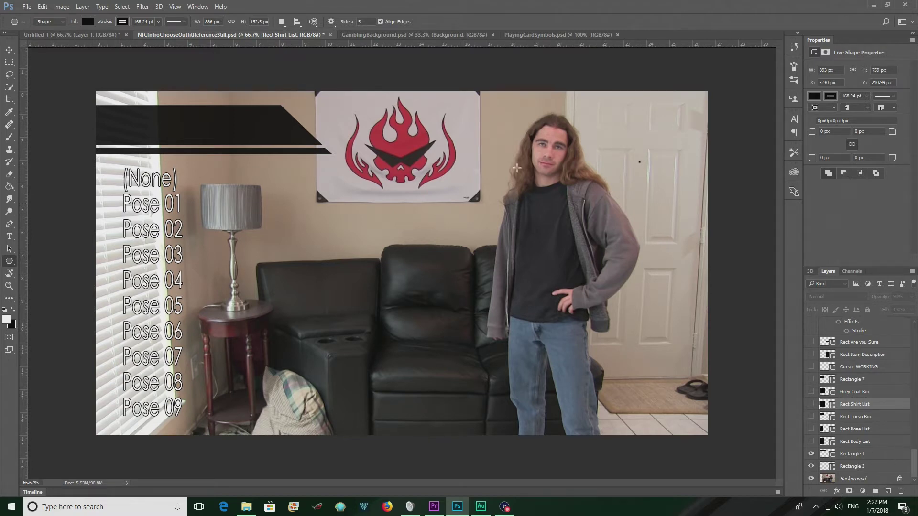
pyautogui.click(812, 429)
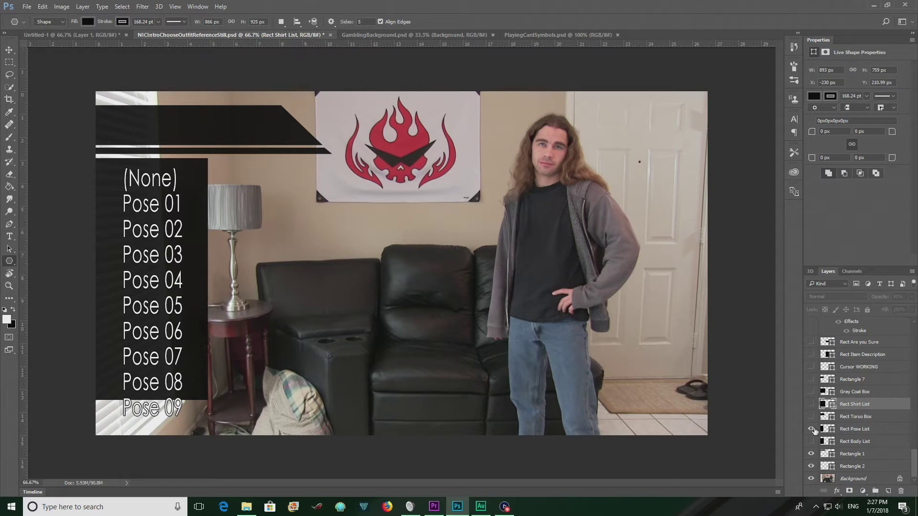
pyautogui.click(812, 429)
pyautogui.click(811, 454)
pyautogui.click(812, 466)
pyautogui.click(811, 479)
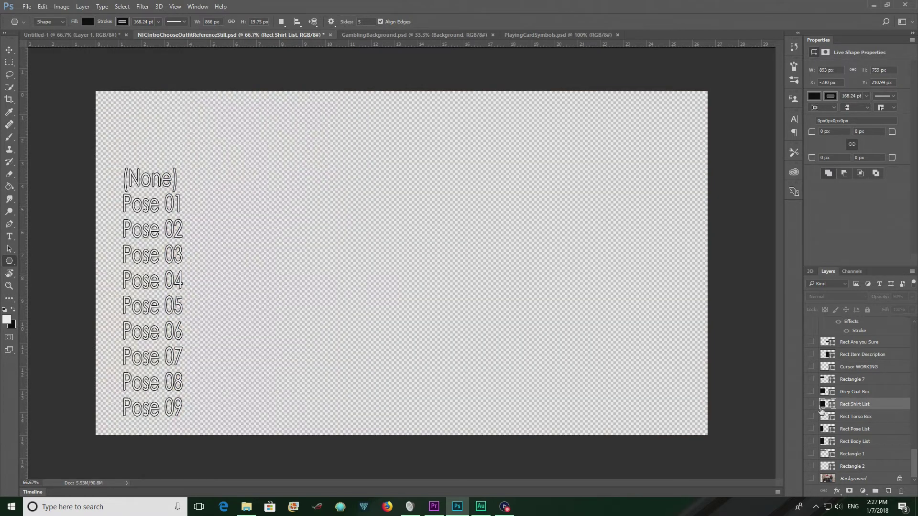
pyautogui.click(810, 479)
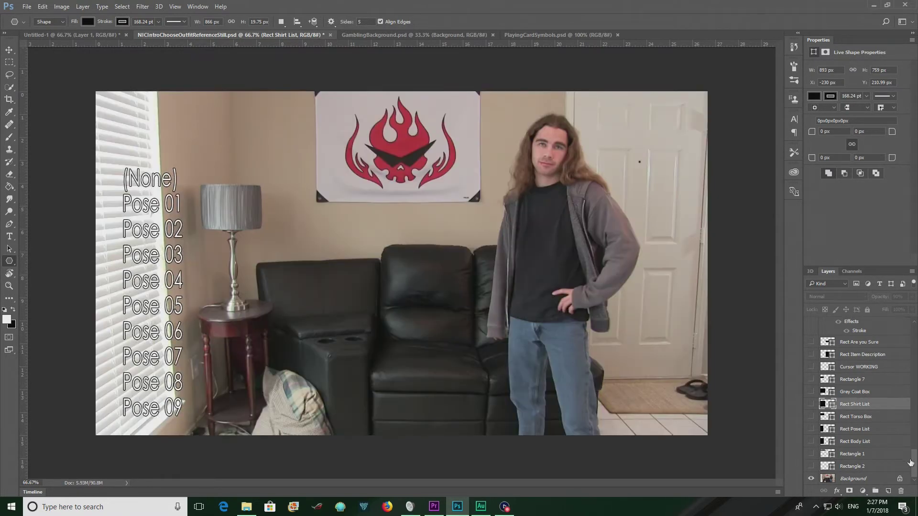
# Preview the Shirts, Torso and Customize Player text layers one at a time, hiding each again.
pyautogui.scroll(3, 860, 407)
pyautogui.scroll(1, 851, 406)
pyautogui.click(811, 351)
pyautogui.click(811, 351)
pyautogui.click(811, 381)
pyautogui.click(811, 380)
pyautogui.click(811, 411)
pyautogui.click(811, 411)
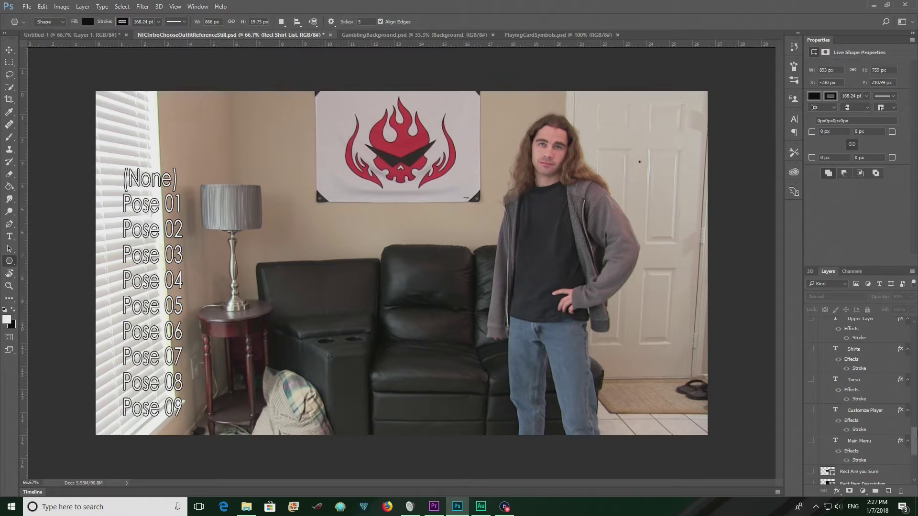
# Preview the Game Buttons group and the Rectangle 6 and Rectangle 5 layers in turn, hiding each again.
pyautogui.moveTo(916, 441); pyautogui.dragTo(914, 339)
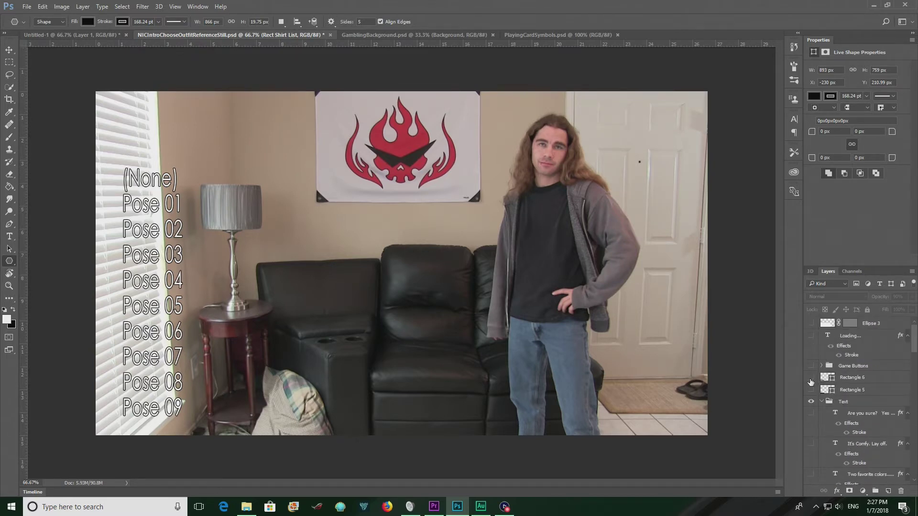
pyautogui.click(812, 365)
pyautogui.click(811, 366)
pyautogui.click(810, 377)
pyautogui.click(810, 378)
pyautogui.click(811, 390)
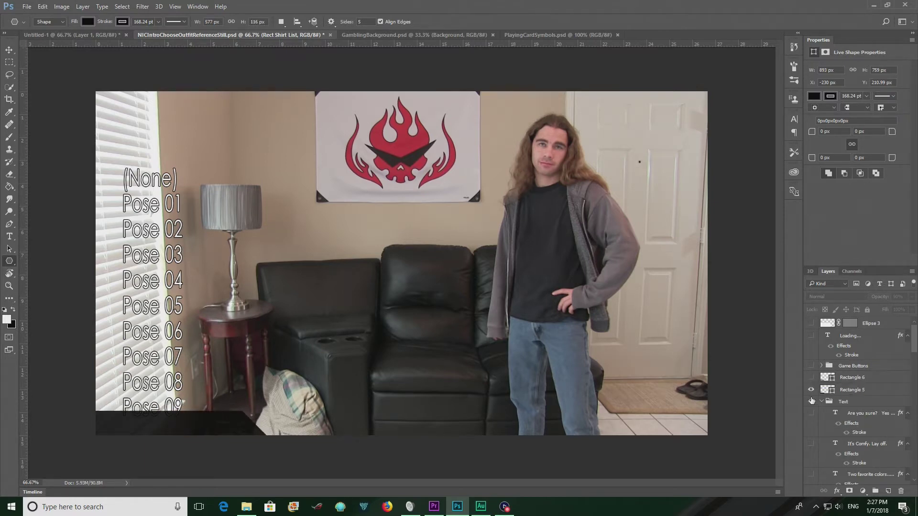
pyautogui.click(811, 389)
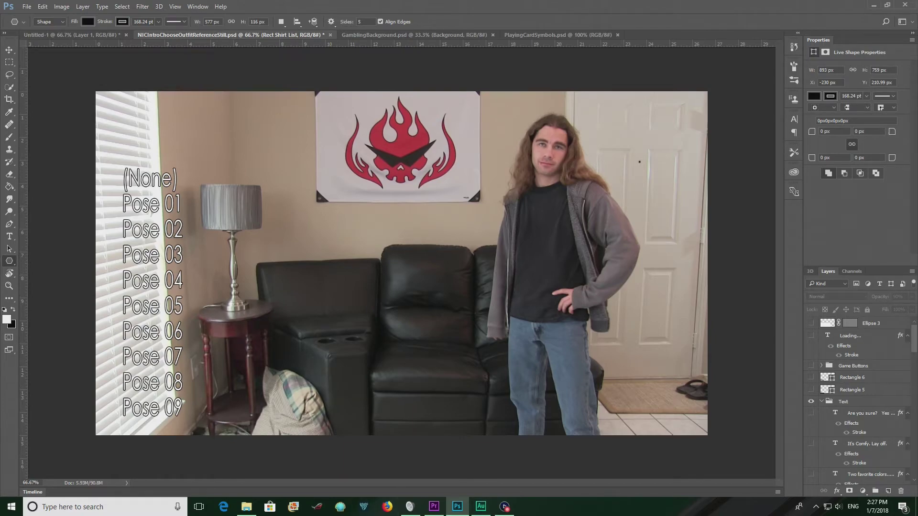
# Switch back to Premiere Pro and display the effect settings of the NICIntroCustomizePlayer.png clip on V3.
pyautogui.hotkey('alt', 'Tab')
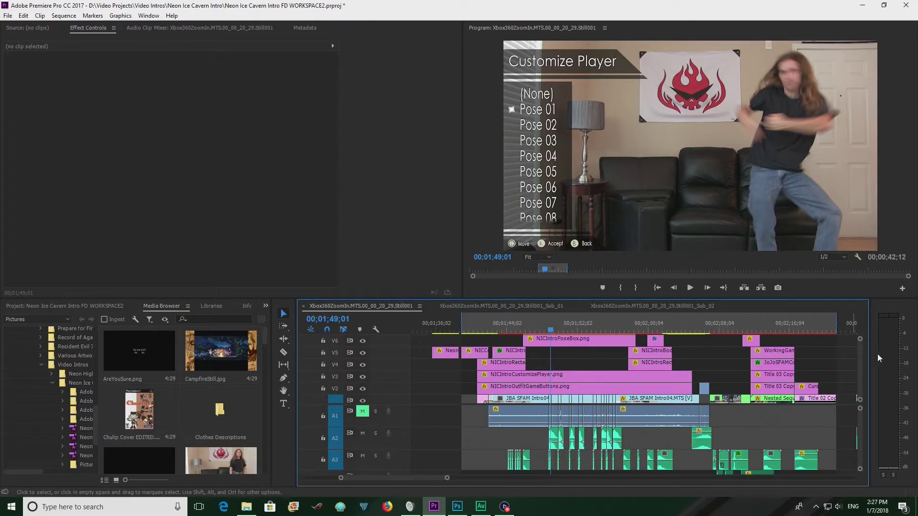
pyautogui.scroll(-1, 861, 368)
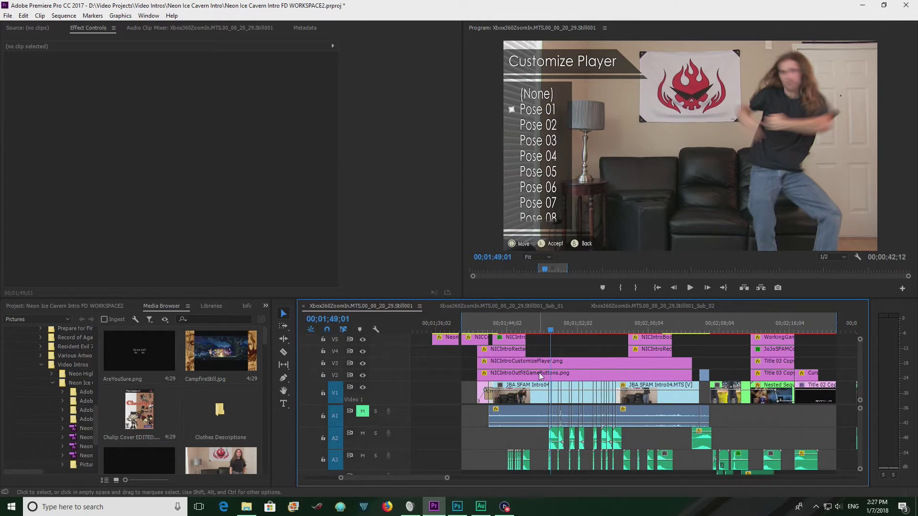
pyautogui.click(560, 368)
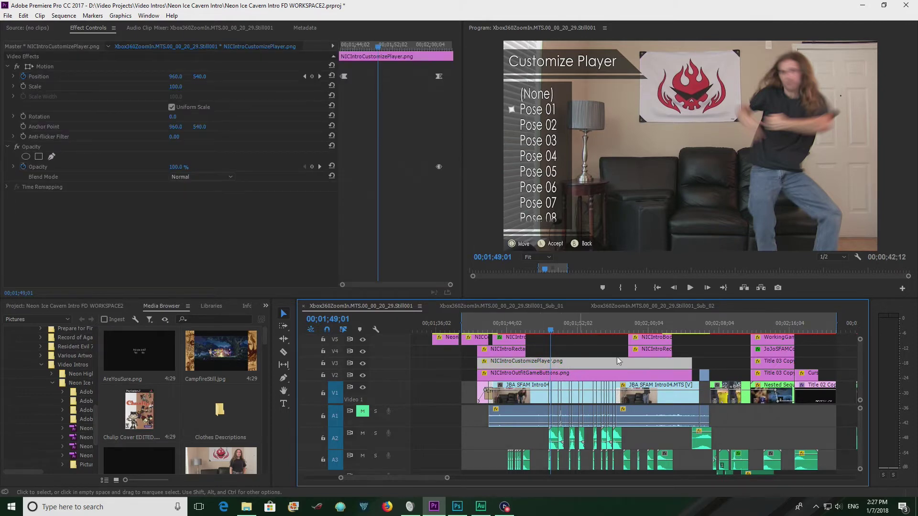
# Display the keyframes of the CursorNIC FD.png clip on V8 and move the playhead to 00;01;44;21.
pyautogui.scroll(2, 545, 377)
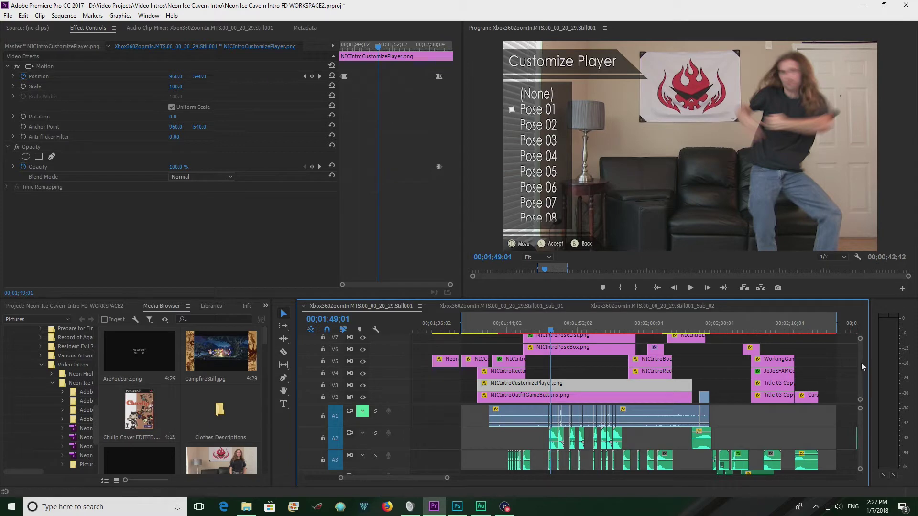
pyautogui.scroll(1, 864, 363)
pyautogui.scroll(1, 864, 361)
pyautogui.click(553, 353)
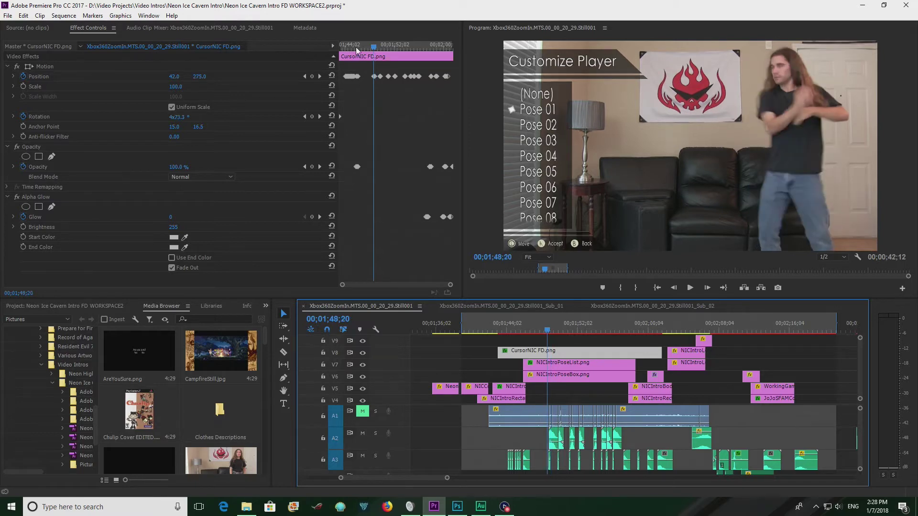
pyautogui.moveTo(354, 48); pyautogui.dragTo(350, 51)
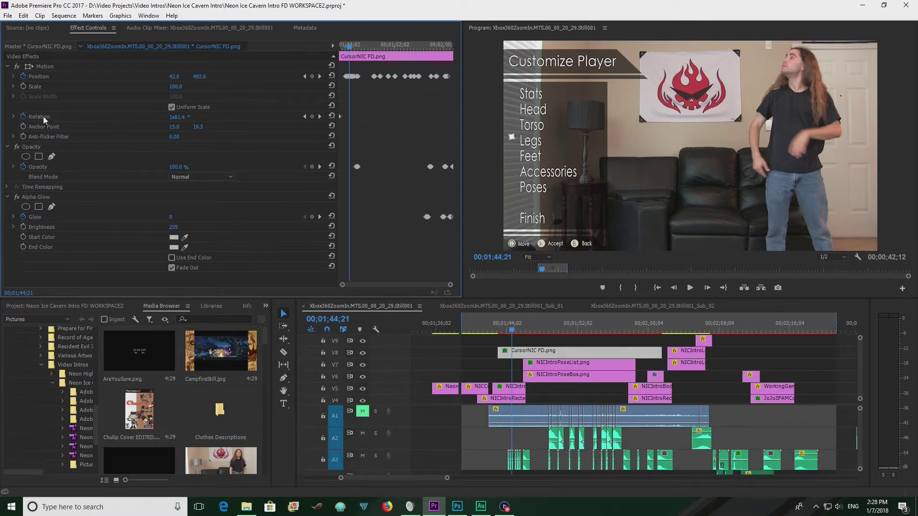
# Scrub through the CursorNIC FD.png clip to examine its rotation and position keyframes, ending at 00;01;45;26.
pyautogui.moveTo(352, 48); pyautogui.dragTo(331, 42)
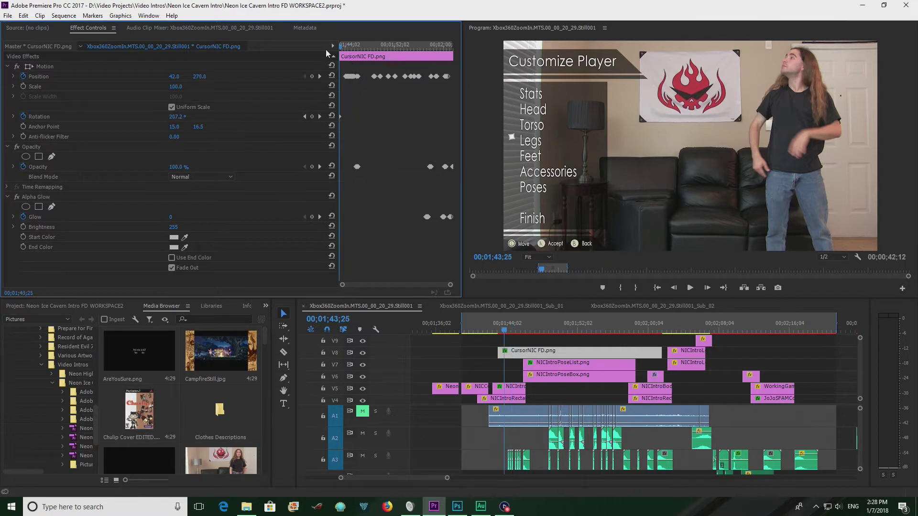
pyautogui.moveTo(343, 47); pyautogui.dragTo(429, 52)
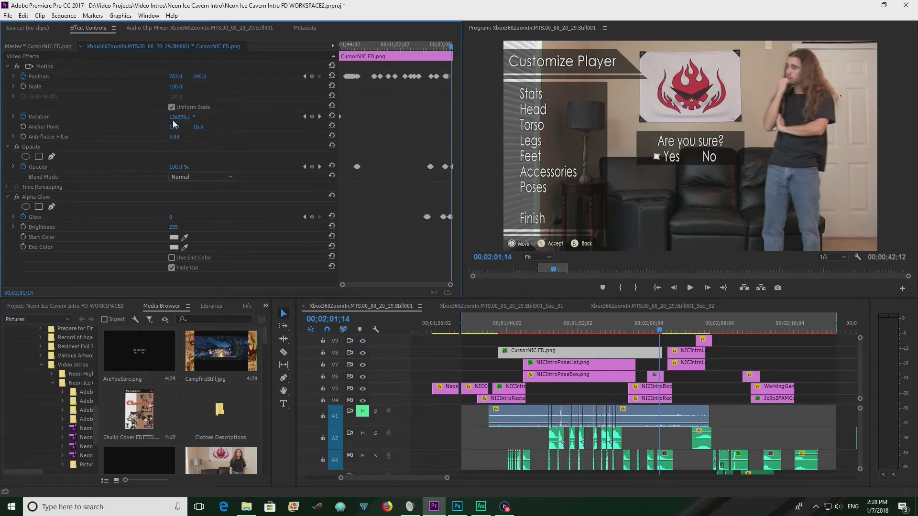
pyautogui.moveTo(385, 49); pyautogui.dragTo(357, 46)
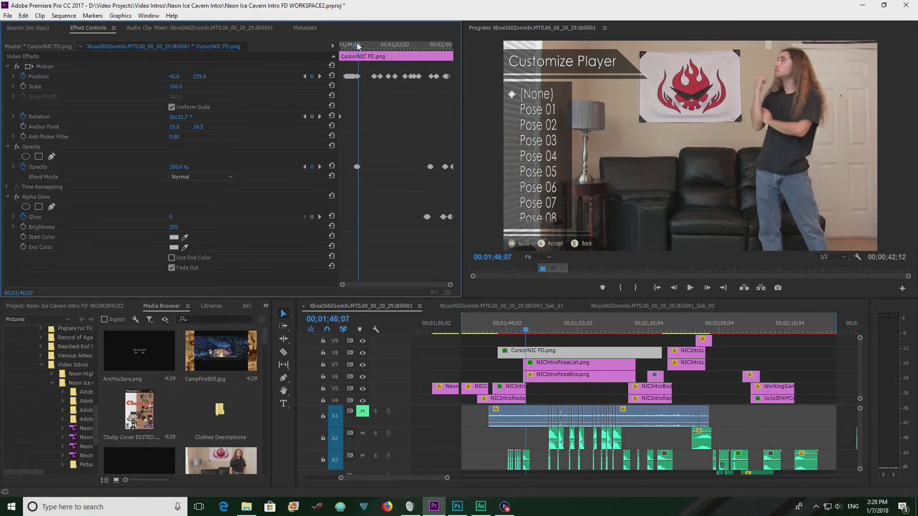
pyautogui.moveTo(358, 46); pyautogui.dragTo(357, 46)
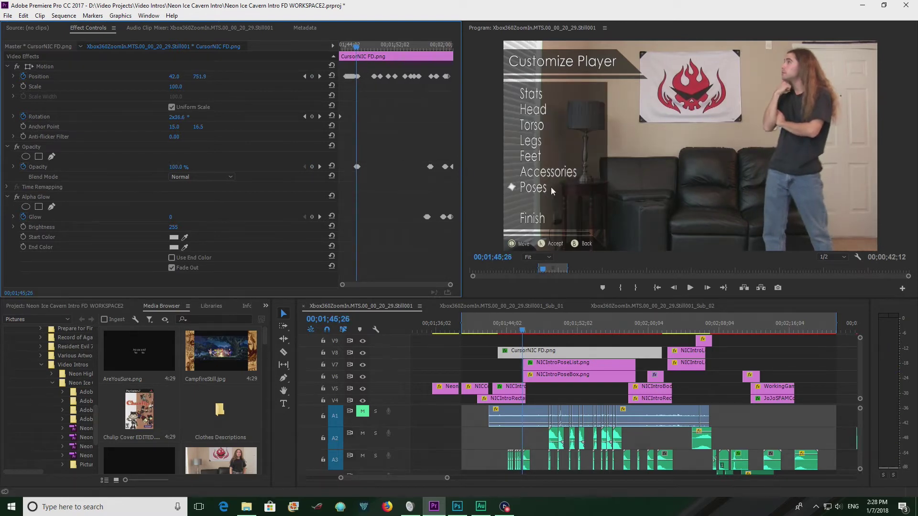
# Step frame by frame through the cursor's fade from the main menu to the pose list, ending at 00;01;46;07.
pyautogui.press('Right')
pyautogui.press('Right')
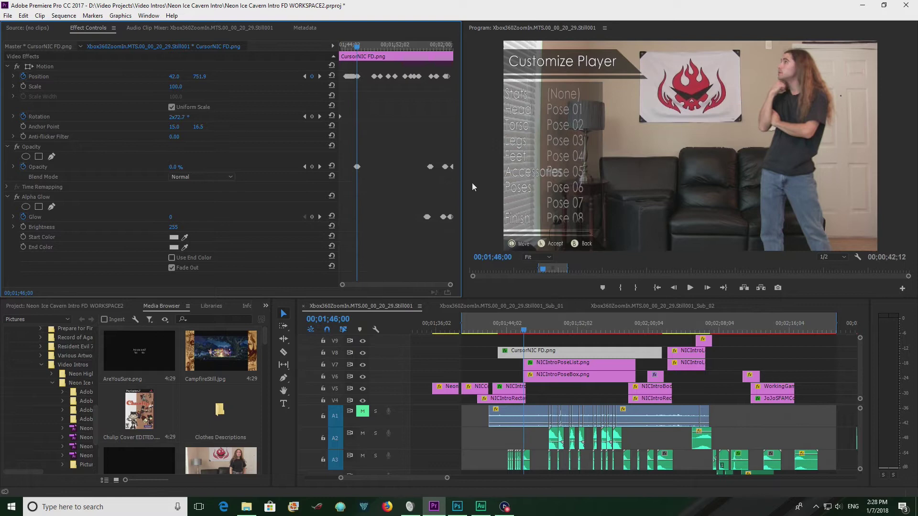
pyautogui.press('Right')
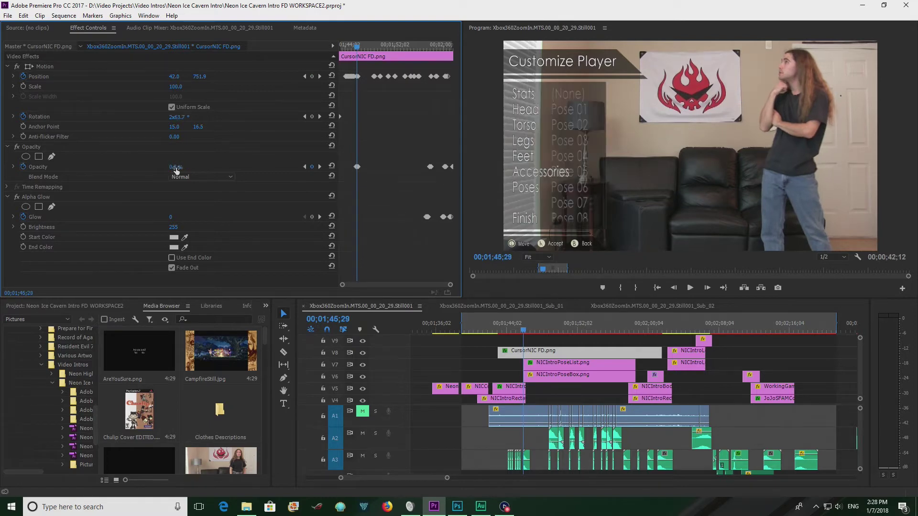
pyautogui.press('Right')
pyautogui.press('Right')
pyautogui.press('Right')
pyautogui.press('Right')
pyautogui.press('Right')
pyautogui.press('Right')
pyautogui.press('Right')
pyautogui.press('Right')
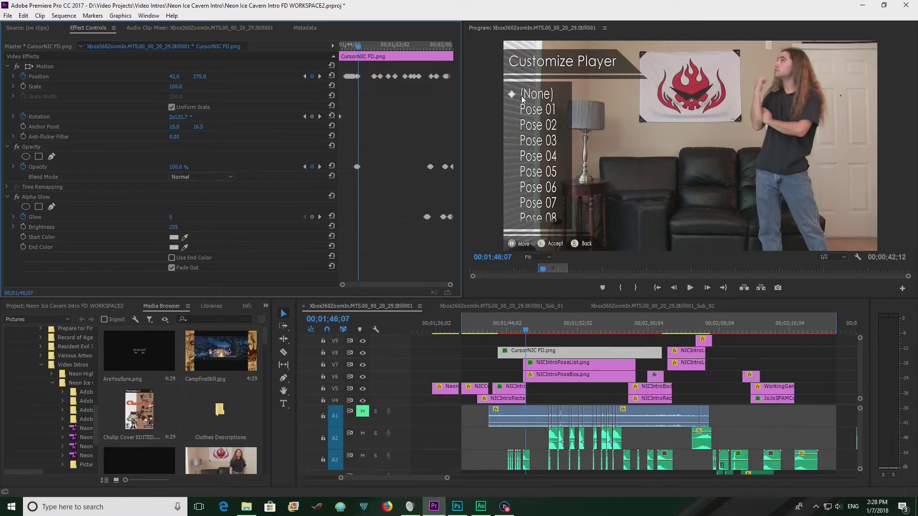
# Check the cursor's reappearance beside (None) frame by frame between 00;01;46;06 and 00;01;46;09.
pyautogui.press('Left')
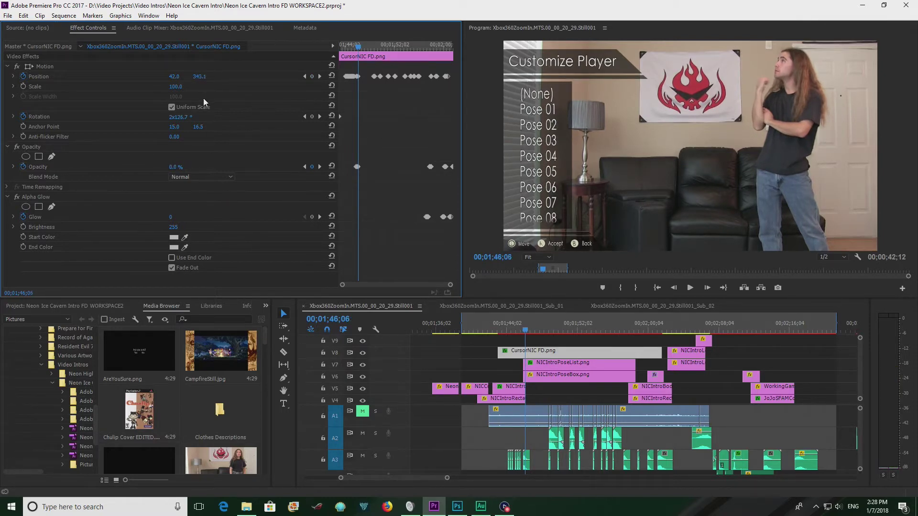
pyautogui.press('Right')
pyautogui.press('Right')
pyautogui.press('Right')
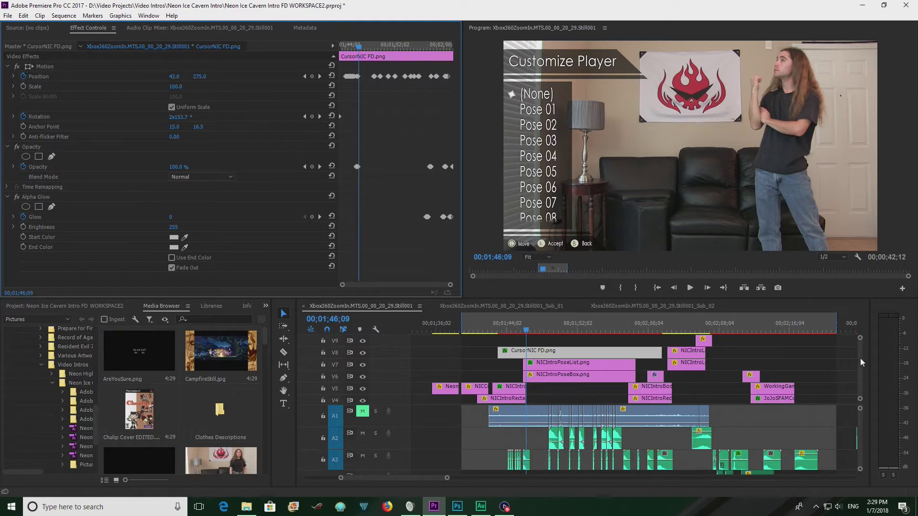
# Bring the later part of the sequence into view and preview the Select The Game screen at 00;02;09;18.
pyautogui.scroll(-3, 860, 358)
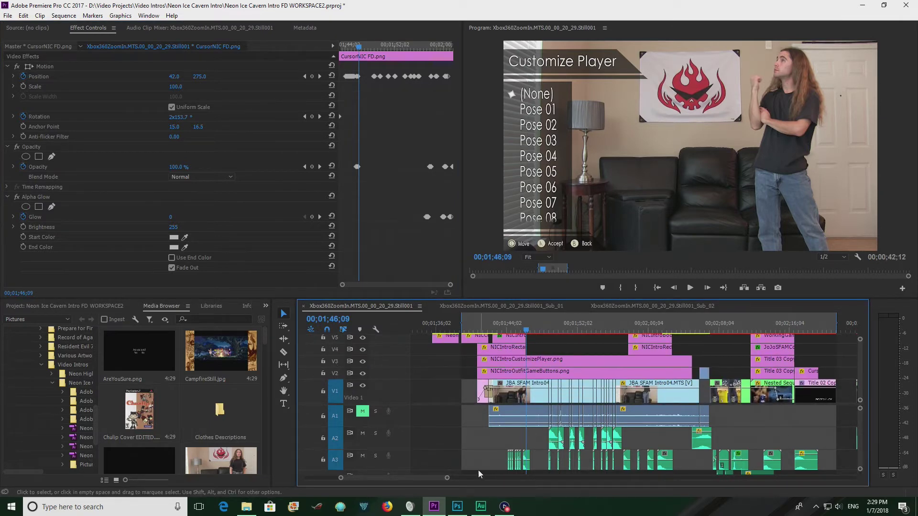
pyautogui.moveTo(413, 478); pyautogui.dragTo(417, 477)
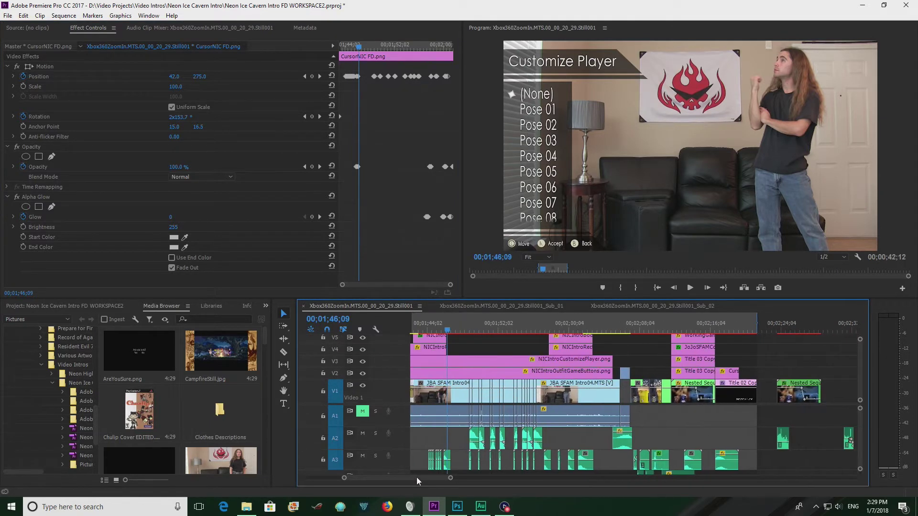
pyautogui.click(647, 331)
pyautogui.moveTo(648, 336)
pyautogui.mouseDown()
pyautogui.moveTo(665, 336)
pyautogui.moveTo(655, 337)
pyautogui.mouseUp()
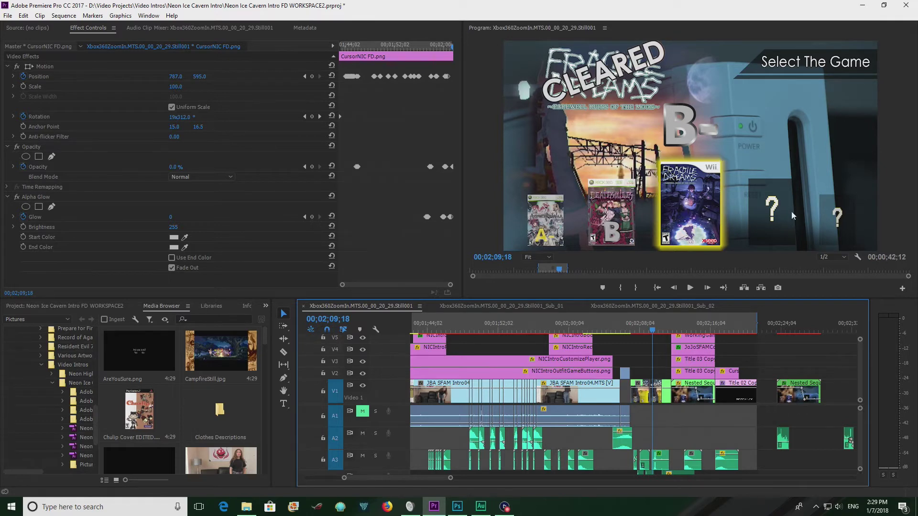
# Step frame by frame through the game covers' sliding animation, from 00;02;09;18 to 00;02;10;10.
pyautogui.press('Right')
pyautogui.press('Right')
pyautogui.press('Right')
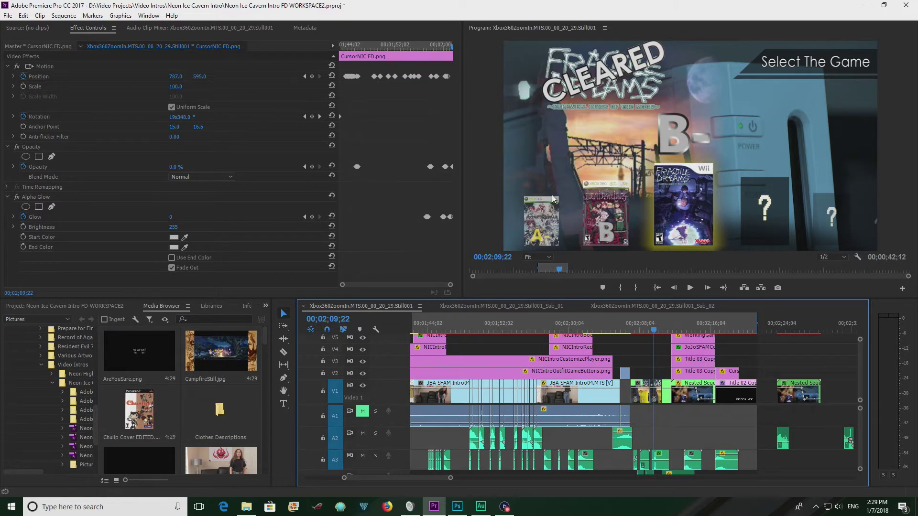
pyautogui.press('Right')
pyautogui.press('Right')
pyautogui.press('Right')
pyautogui.press('Right')
pyautogui.press('Right')
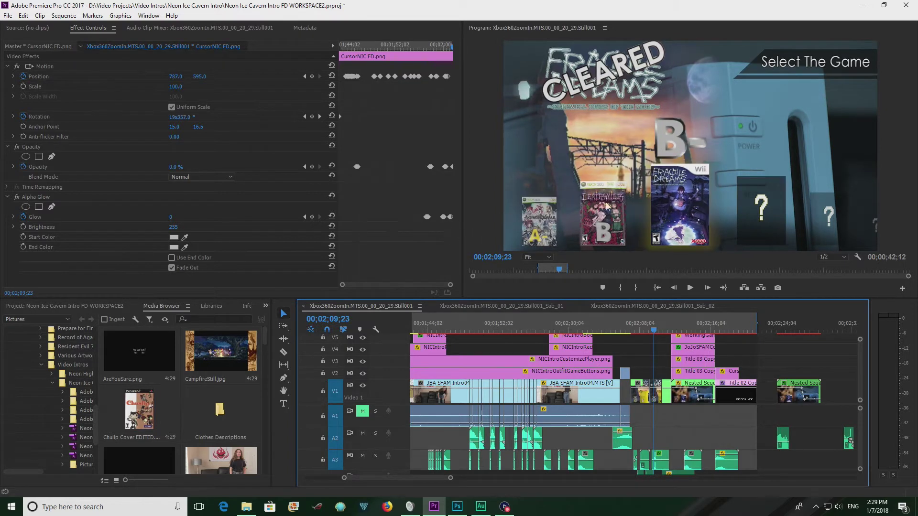
pyautogui.press('Right')
pyautogui.press('Right')
pyautogui.press('Right')
pyautogui.press('Right')
pyautogui.press('Right')
pyautogui.press('Right')
pyautogui.press('Right')
pyautogui.press('Right')
pyautogui.press('Right')
pyautogui.press('Right')
pyautogui.press('Right')
pyautogui.press('Right')
pyautogui.press('Right')
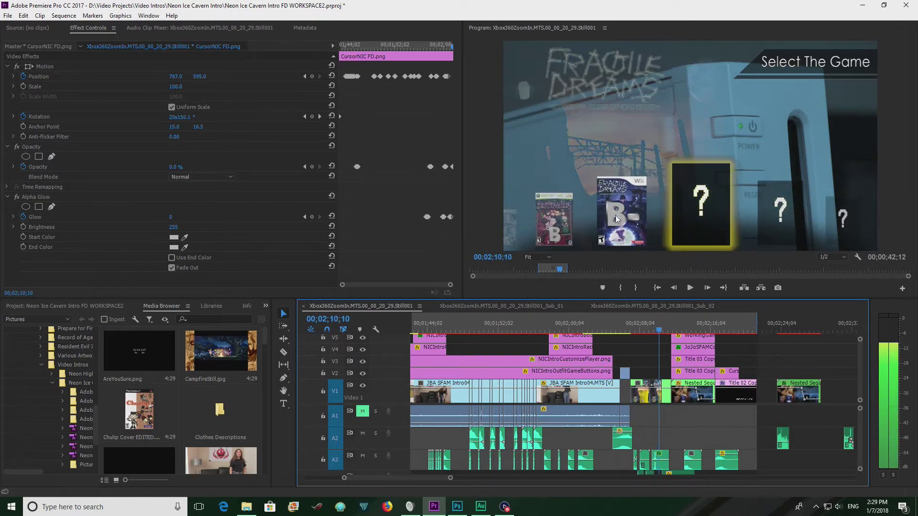
# Step back and forth around 00;02;10;10 to examine the grade on the Fragile Dreams cover, stopping at 00;02;10;11.
pyautogui.press('Right')
pyautogui.press('Left')
pyautogui.press('Left')
pyautogui.press('Left')
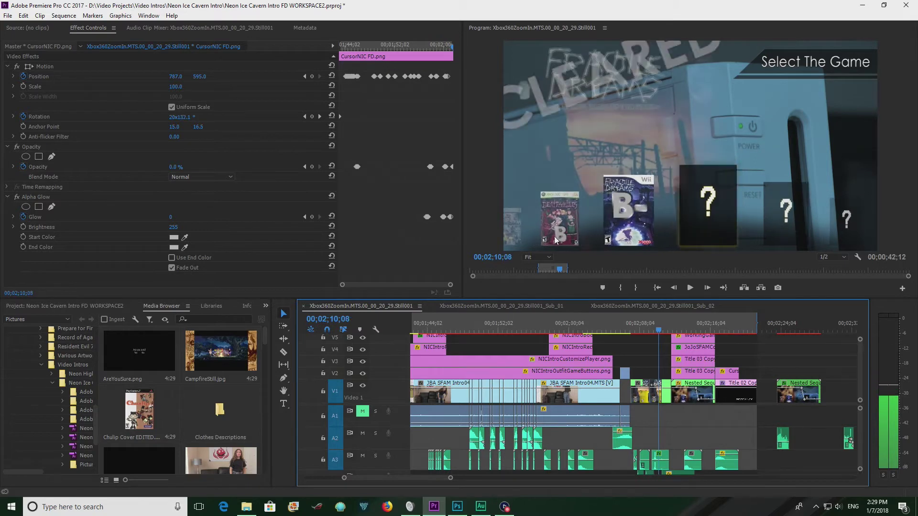
pyautogui.press('Right')
pyautogui.press('Right')
pyautogui.press('Right')
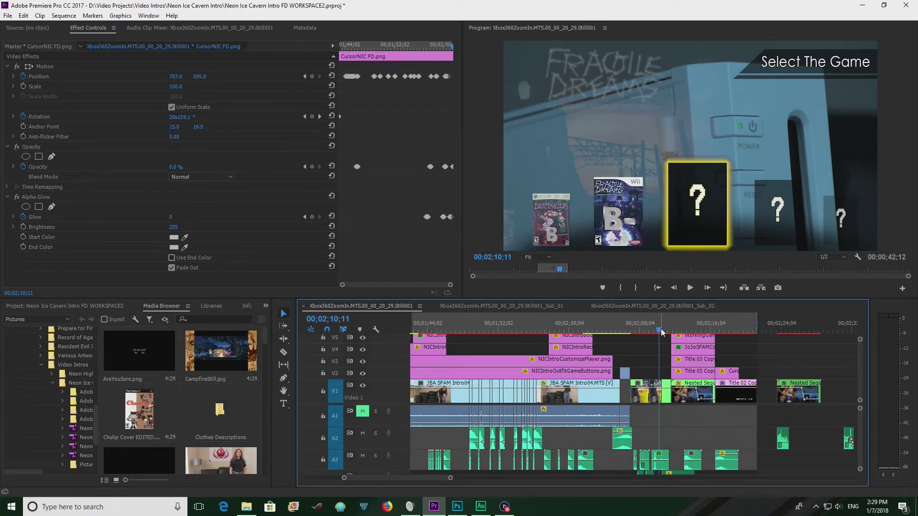
# Scrub ahead to the game cover shot at 00;02;15;04.
pyautogui.moveTo(663, 331)
pyautogui.mouseDown()
pyautogui.moveTo(683, 333)
pyautogui.moveTo(671, 341)
pyautogui.mouseUp()
pyautogui.moveTo(674, 340); pyautogui.dragTo(702, 323)
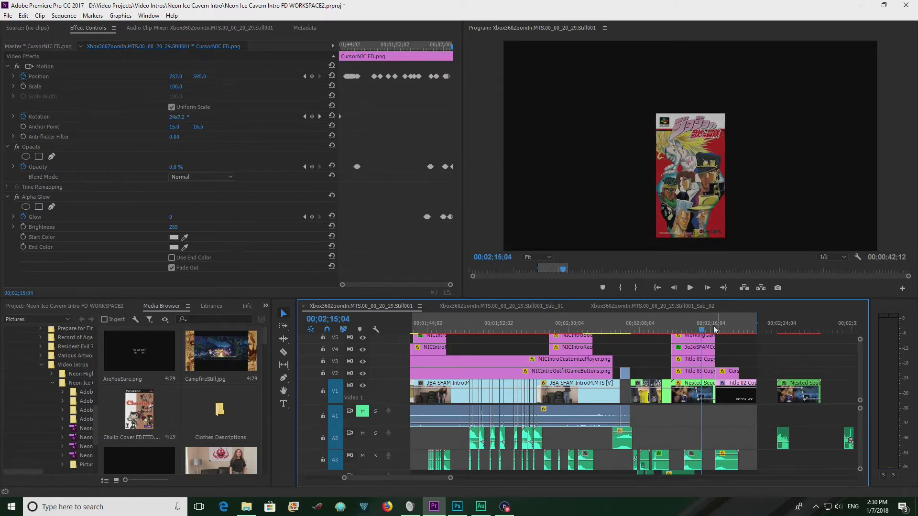
# Open the JBA Games WORKAREA02.prproj project and move the playhead to 00;14;04;05.
pyautogui.click(7, 16)
pyautogui.click(21, 33)
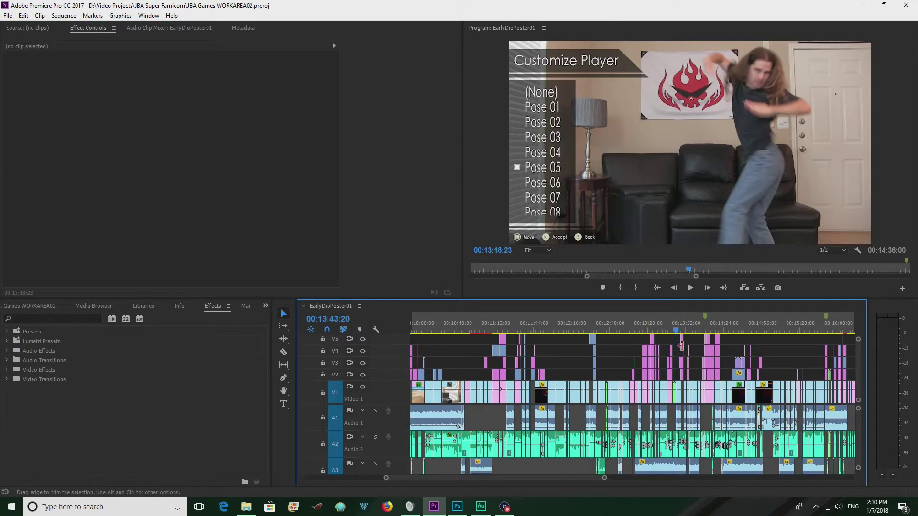
pyautogui.click(677, 331)
pyautogui.scroll(-3, 622, 330)
pyautogui.click(600, 330)
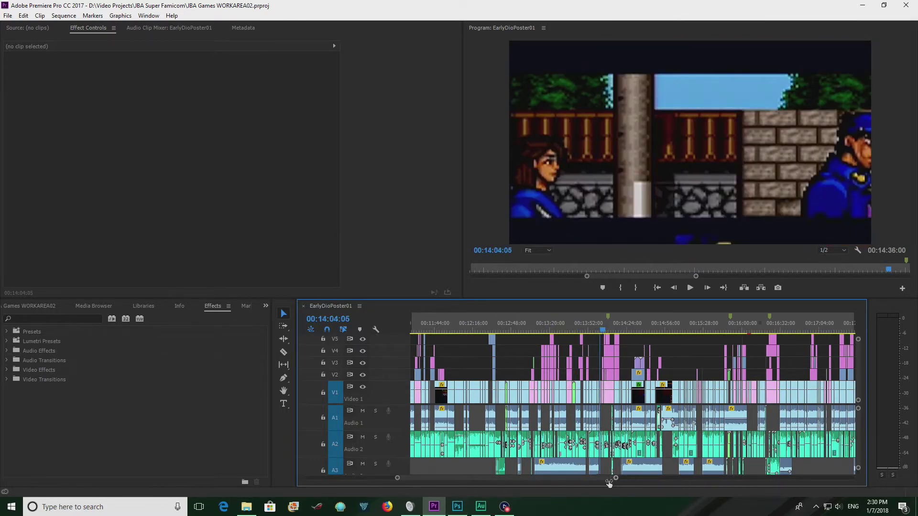
# Enlarge the timeline around the dialogue scenes and preview the "Hey." speech bubble at 00;13;23;06.
pyautogui.scroll(5, 619, 477)
pyautogui.scroll(-1, 555, 483)
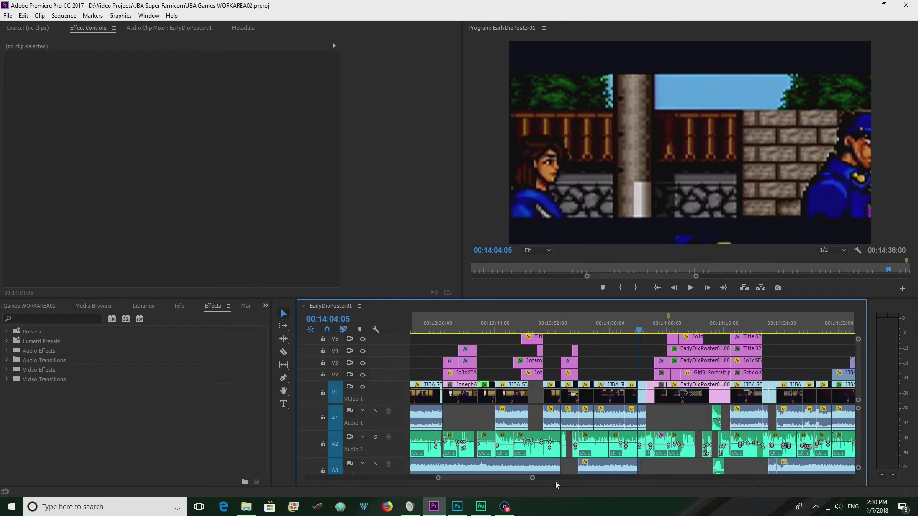
pyautogui.scroll(2, 528, 408)
pyautogui.scroll(3, 528, 408)
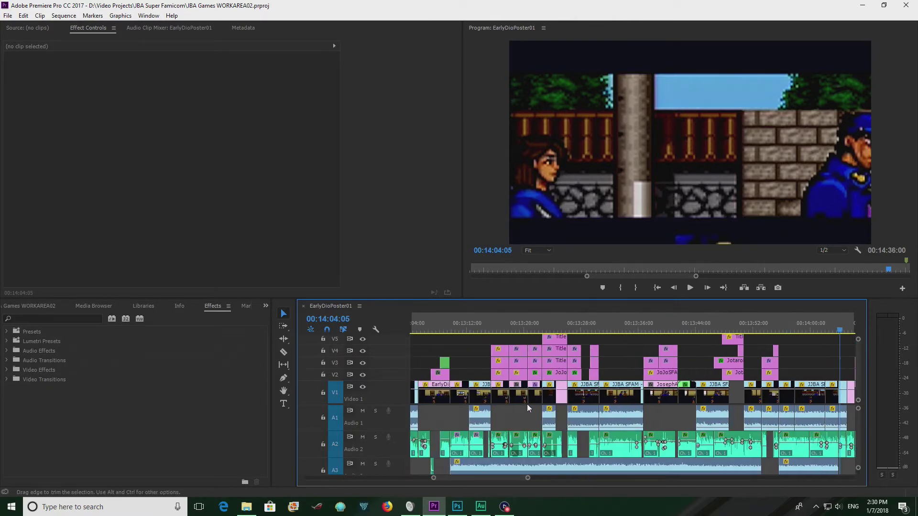
pyautogui.click(560, 326)
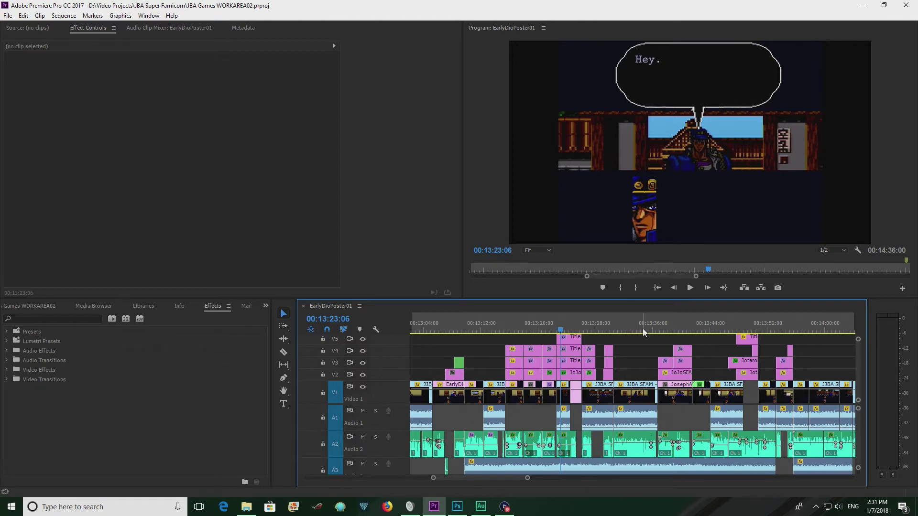
# Compare the Japanese speech bubble at 00;13;36;15 with the English dialogue at 00;13;25;06.
pyautogui.moveTo(644, 329); pyautogui.dragTo(657, 331)
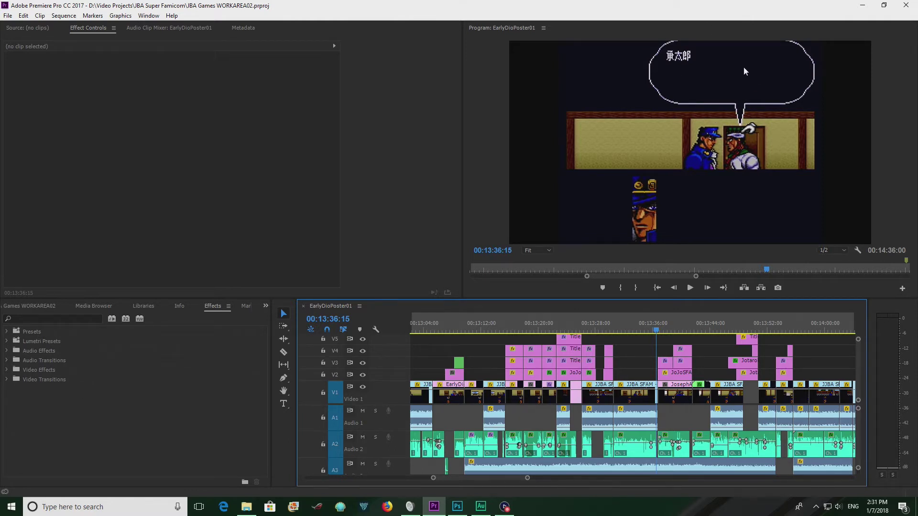
pyautogui.click(573, 328)
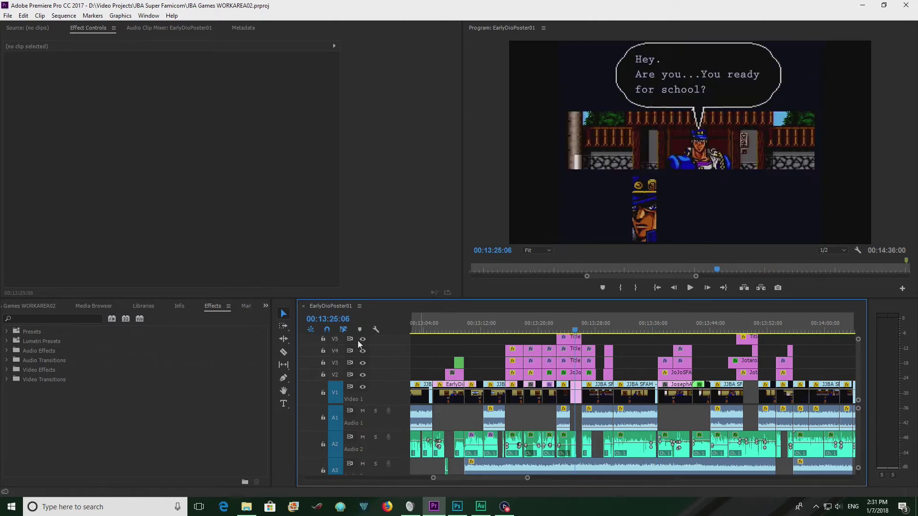
# Hide the output of video tracks V5, V4 and V3 to isolate the empty speech bubble.
pyautogui.scroll(2, 855, 361)
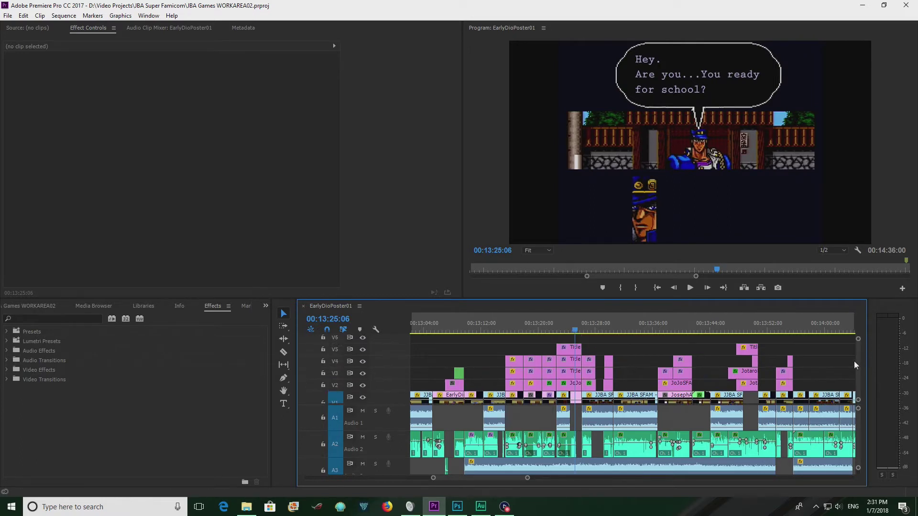
pyautogui.click(363, 349)
pyautogui.click(363, 361)
pyautogui.click(363, 374)
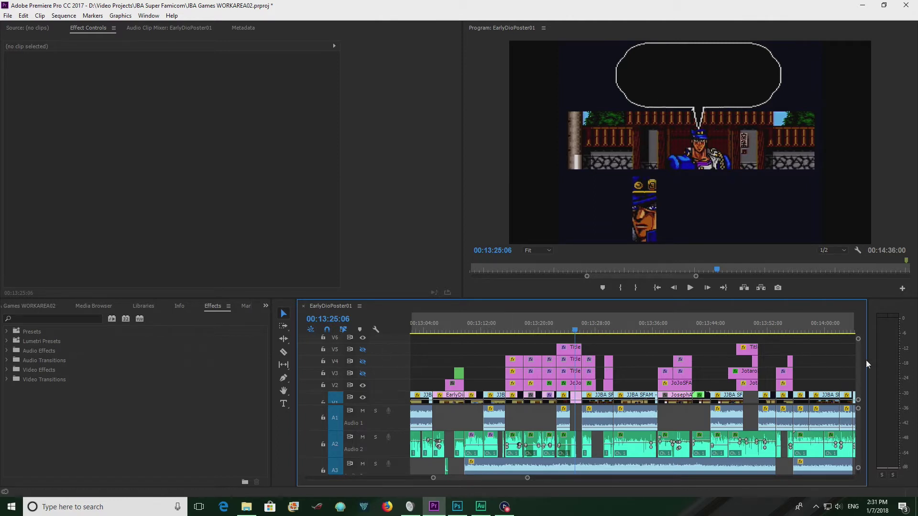
# Try repositioning the JoJoSFAMDialogueBox.png clip on V2, then undo the move.
pyautogui.scroll(-1, 858, 363)
pyautogui.click(573, 376)
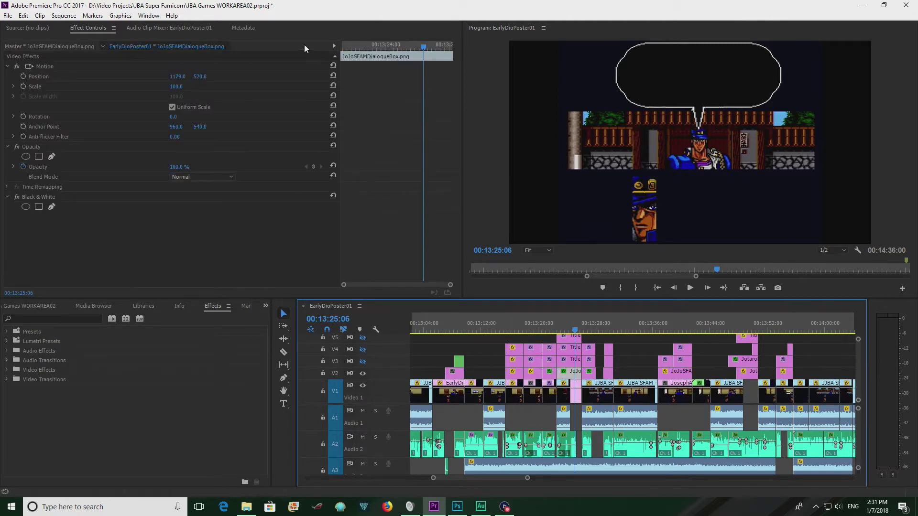
pyautogui.moveTo(169, 78); pyautogui.dragTo(262, 76)
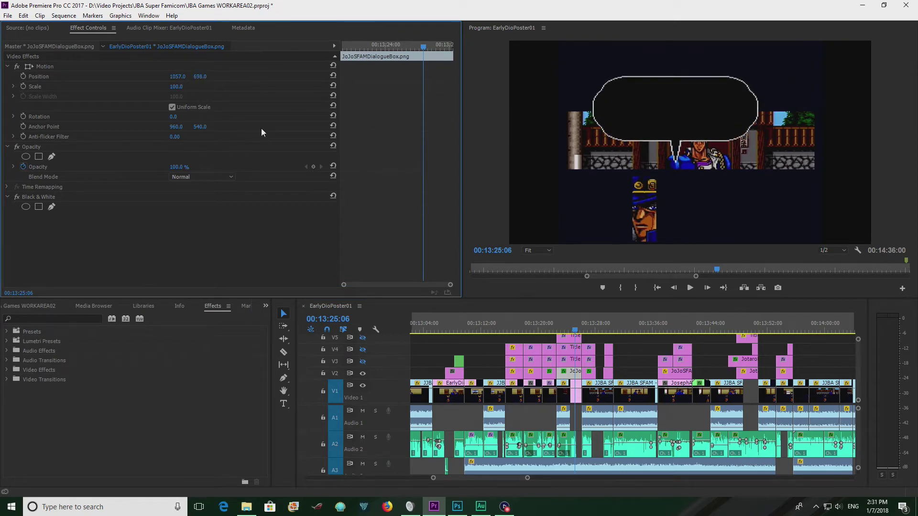
pyautogui.hotkey('ctrl', 'z')
pyautogui.hotkey('ctrl', 'z')
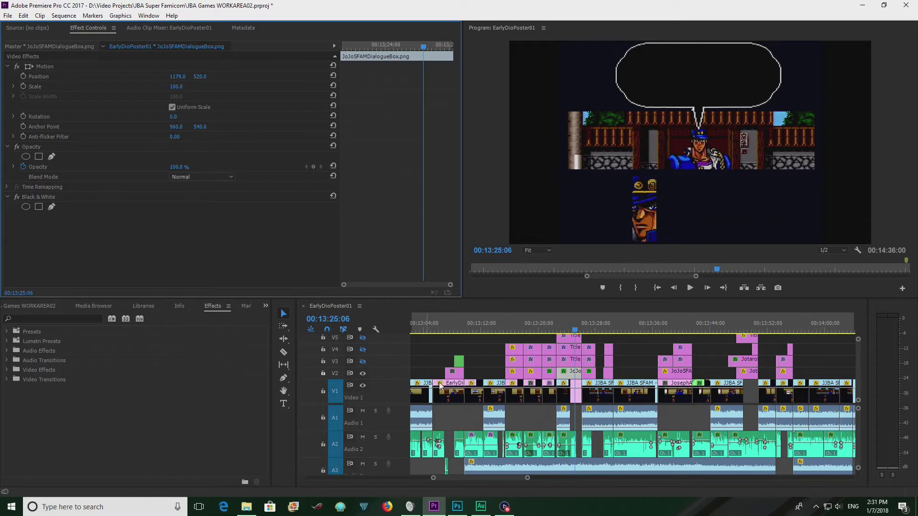
# Turn the output of video tracks V3, V4 and V5 back on.
pyautogui.click(363, 361)
pyautogui.click(363, 350)
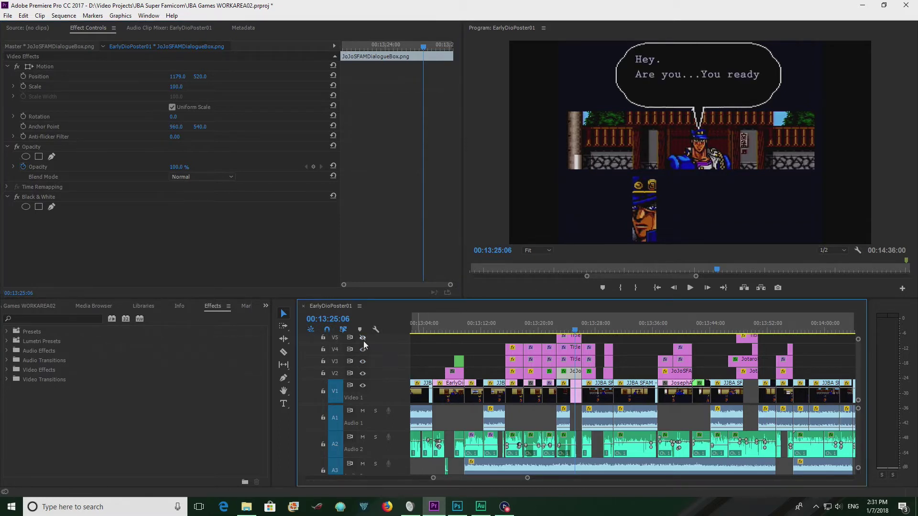
pyautogui.click(364, 338)
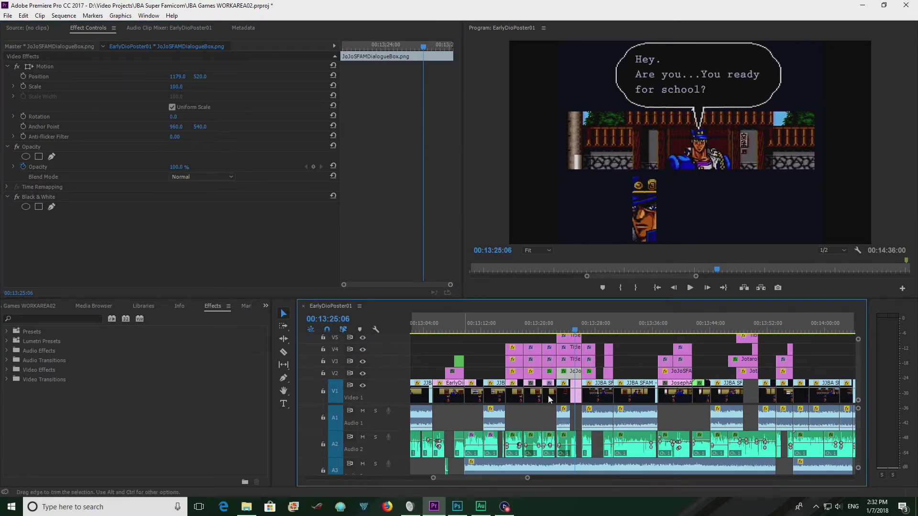
# Open the V4 title containing "Are you...You ready" for editing and move the playhead to 00;13;36;17.
pyautogui.doubleClick(574, 348)
pyautogui.click(651, 329)
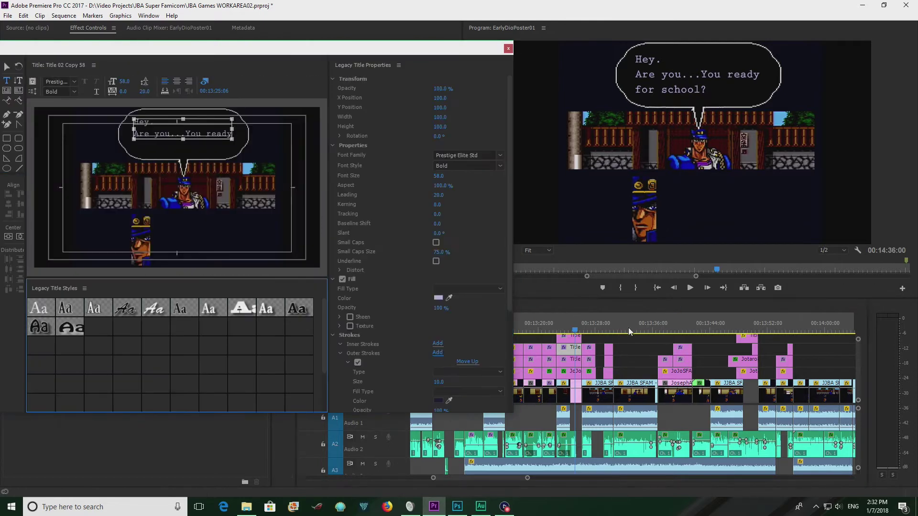
pyautogui.moveTo(653, 330); pyautogui.dragTo(659, 333)
# Examine the font choices for the "Are you...You ready" title, close the title editor, and return the playhead to 00;13;25;14.
pyautogui.click(194, 116)
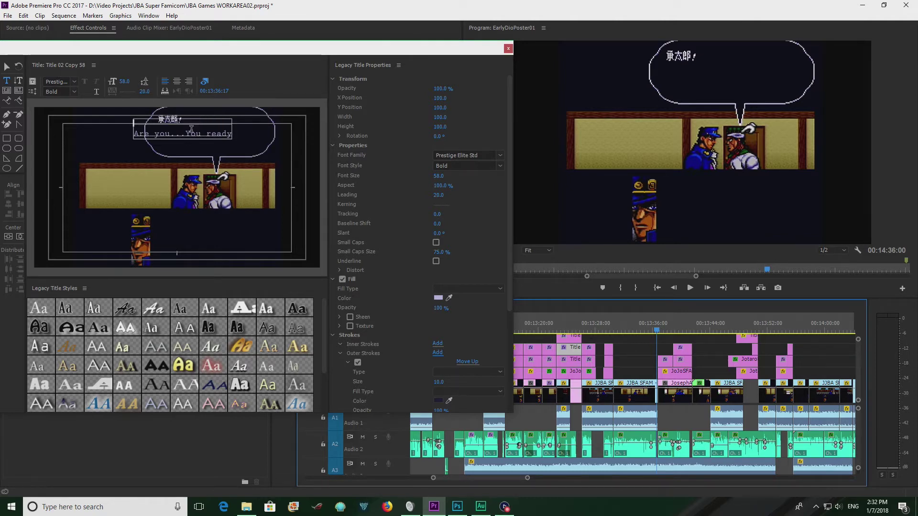
pyautogui.click(74, 81)
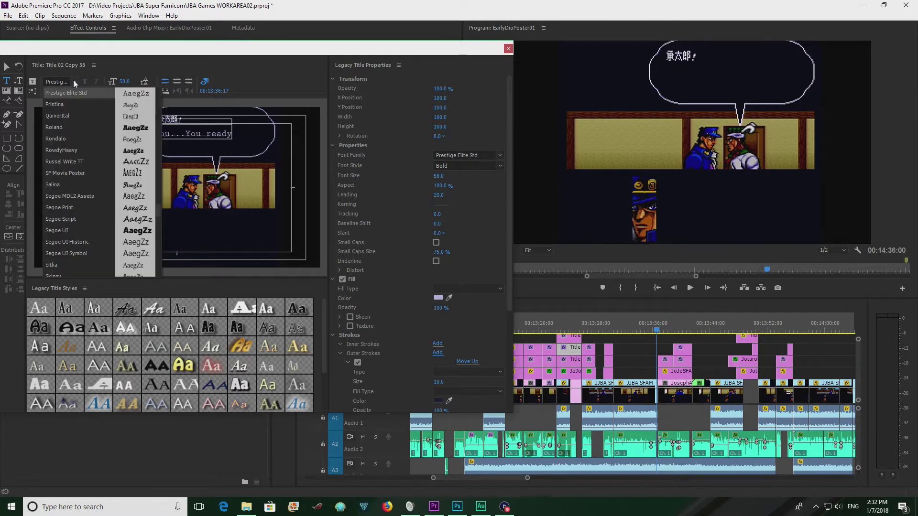
pyautogui.click(127, 68)
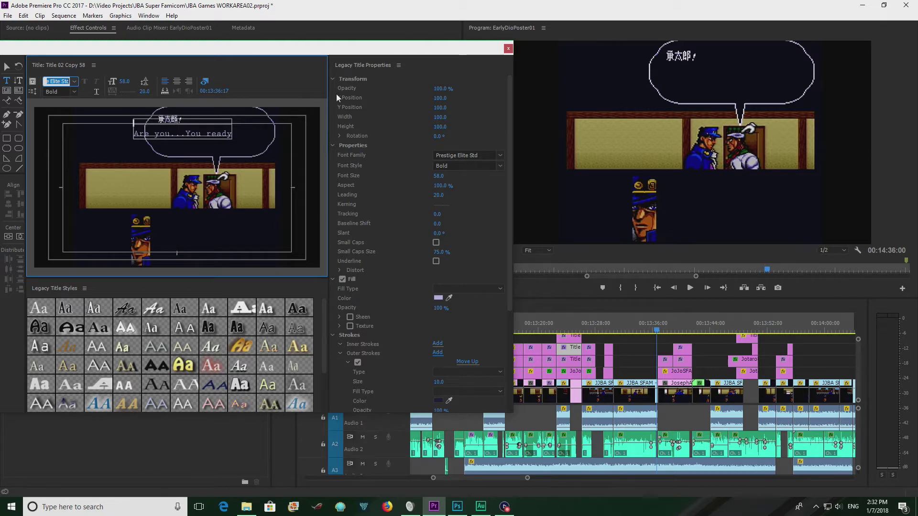
pyautogui.click(508, 48)
pyautogui.click(567, 326)
pyautogui.moveTo(567, 325); pyautogui.dragTo(579, 326)
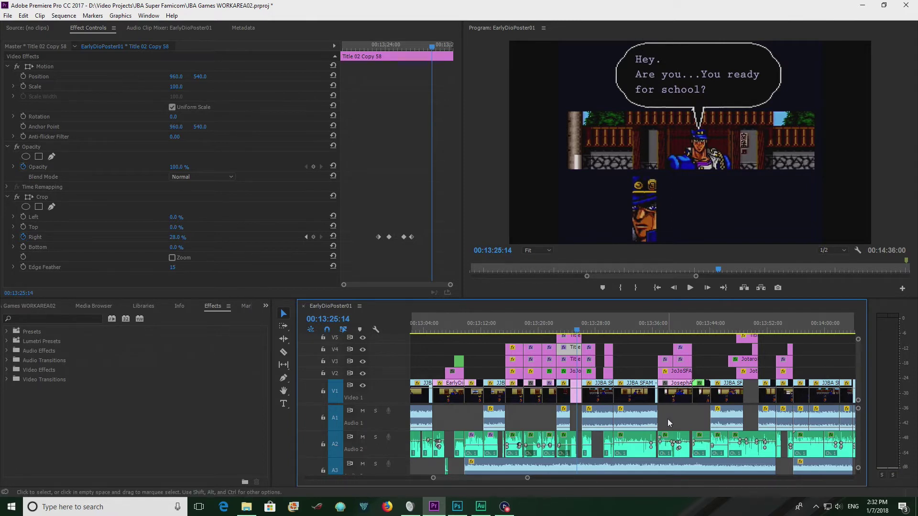
# Select the V5 title clip at 00;13;25;28 and toggle the output of tracks V5, V4 and V3 off and back on.
pyautogui.click(570, 337)
pyautogui.moveTo(577, 334); pyautogui.dragTo(581, 333)
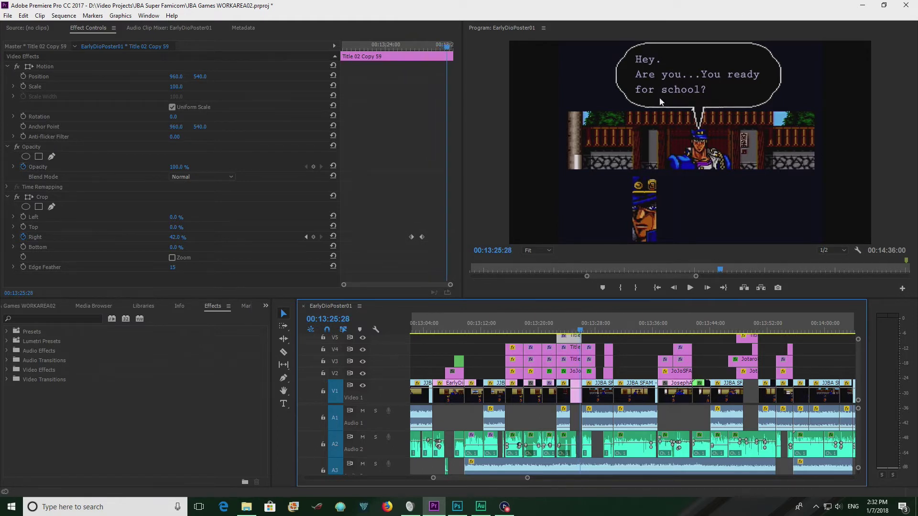
pyautogui.click(363, 338)
pyautogui.click(362, 350)
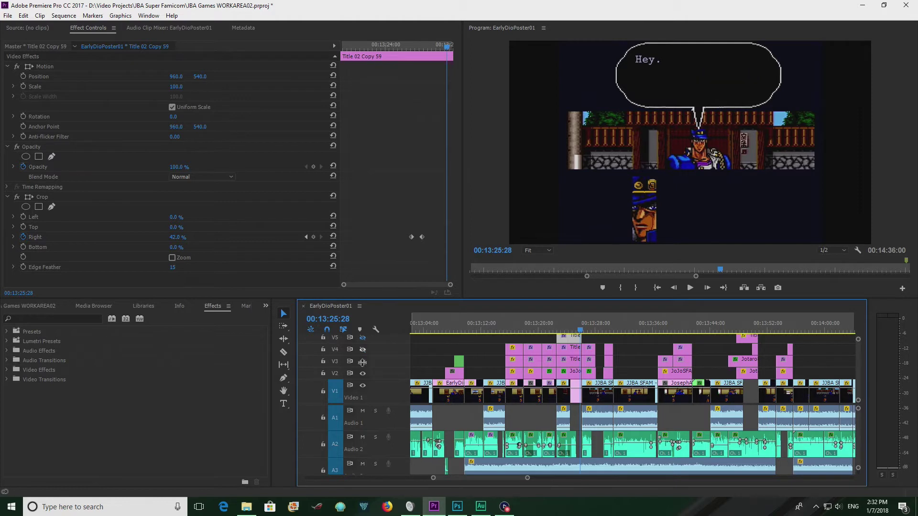
pyautogui.click(364, 362)
pyautogui.click(363, 361)
pyautogui.click(363, 350)
pyautogui.click(363, 338)
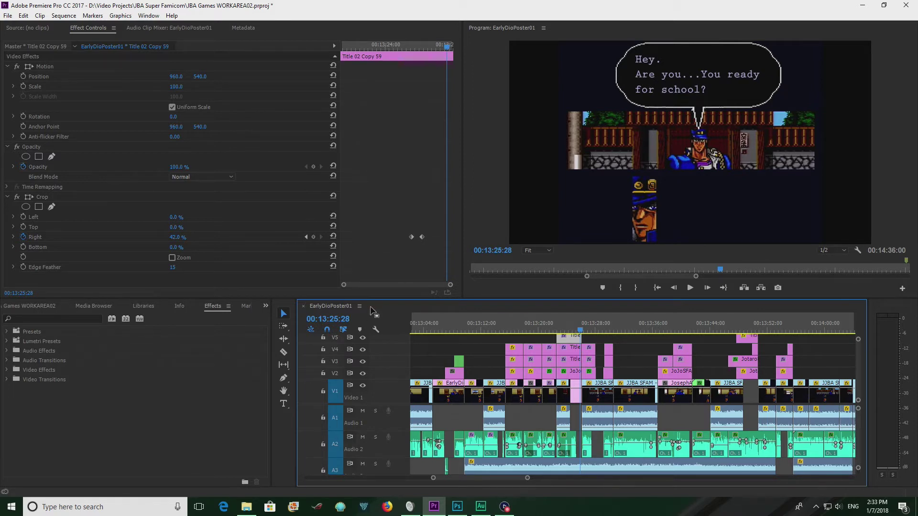
# Scrub the V5 title across its Crop Right keyframes to examine how "for school?" is revealed.
pyautogui.moveTo(401, 47); pyautogui.dragTo(426, 52)
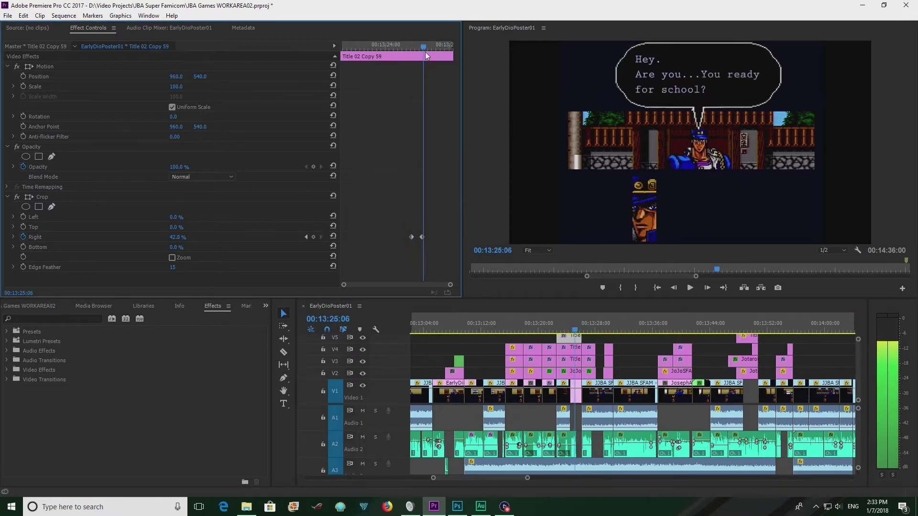
pyautogui.moveTo(426, 56)
pyautogui.mouseDown()
pyautogui.moveTo(416, 54)
pyautogui.moveTo(424, 59)
pyautogui.mouseUp()
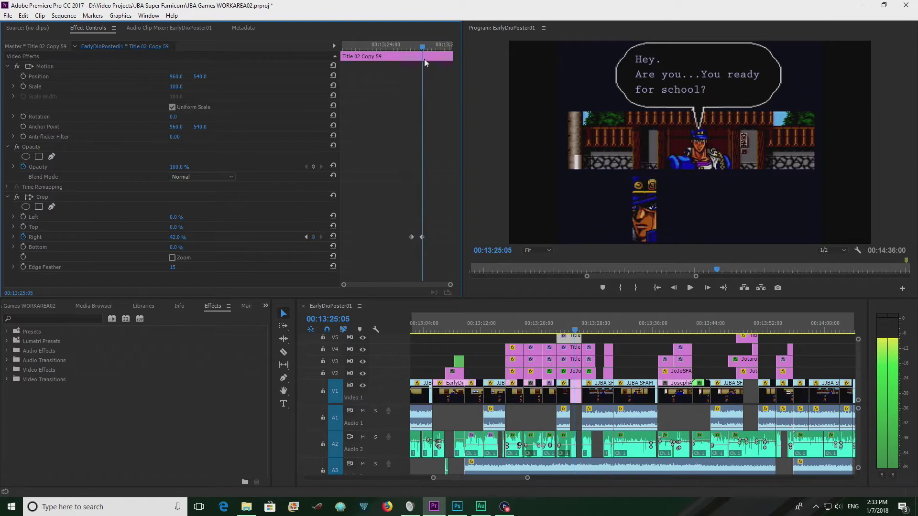
pyautogui.moveTo(395, 45); pyautogui.dragTo(413, 52)
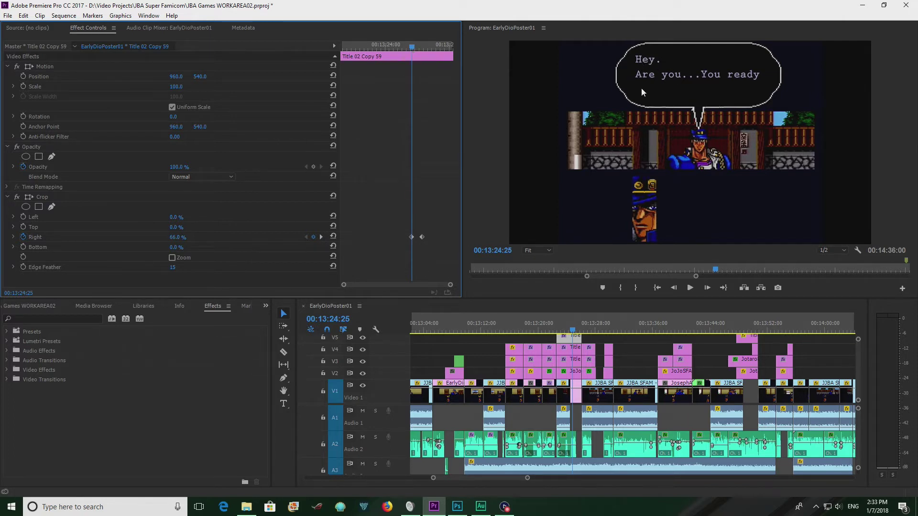
pyautogui.moveTo(412, 48); pyautogui.dragTo(418, 49)
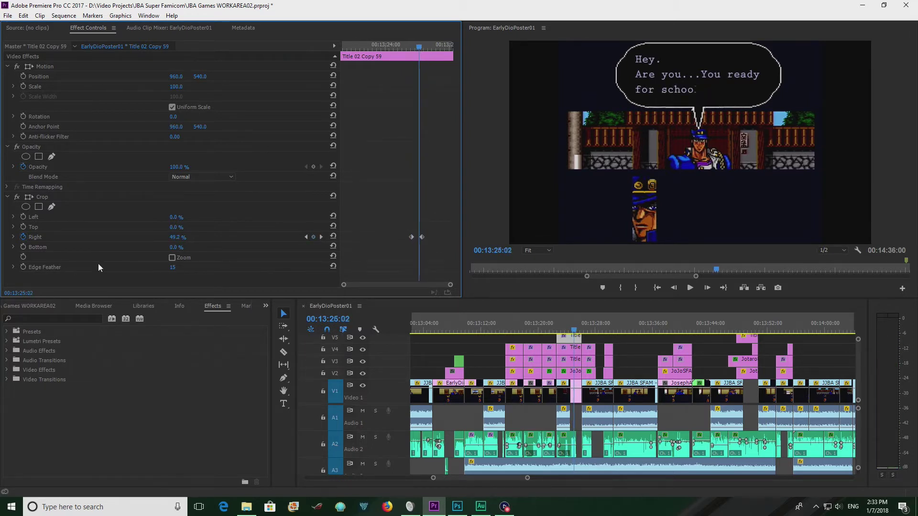
# Try an Edge Feather of 0 on the V5 title's Crop effect, then restore it to 15.
pyautogui.click(173, 267)
pyautogui.write('0')
pyautogui.moveTo(418, 50); pyautogui.dragTo(418, 49)
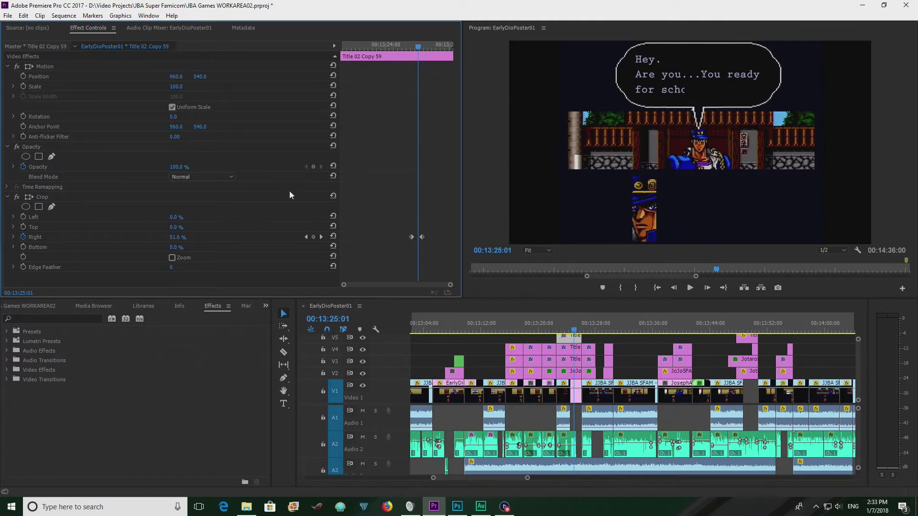
pyautogui.click(170, 269)
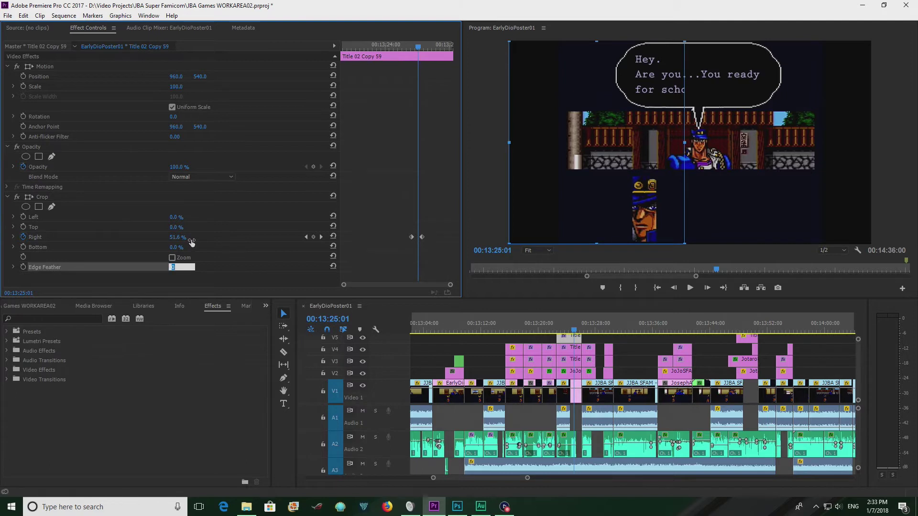
pyautogui.press('Return')
# Add a Crop Right keyframe of 46.8% to the V5 title at 00;13;25;03 and deselect the effect.
pyautogui.moveTo(419, 51); pyautogui.dragTo(420, 53)
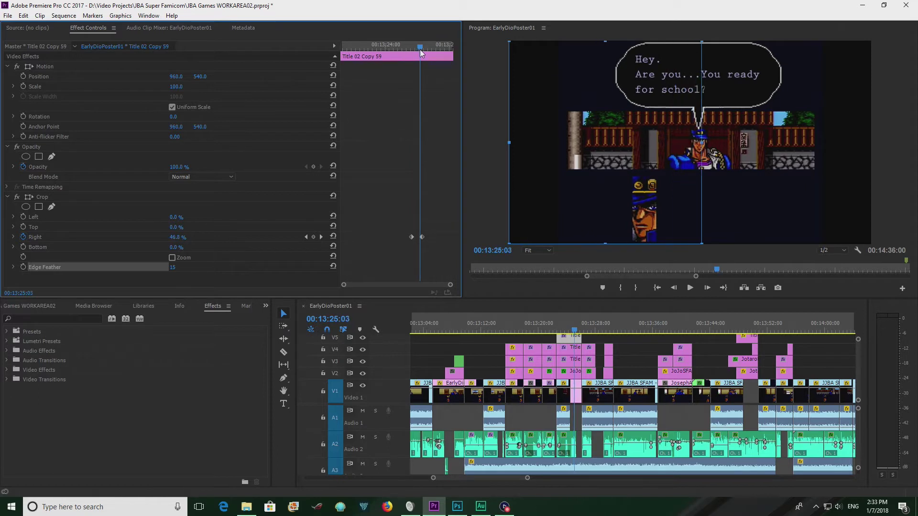
pyautogui.click(675, 133)
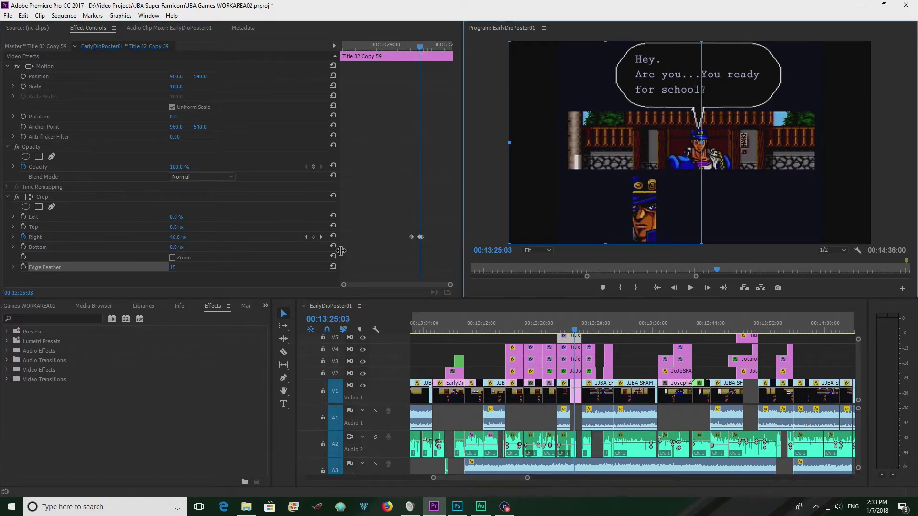
pyautogui.click(238, 214)
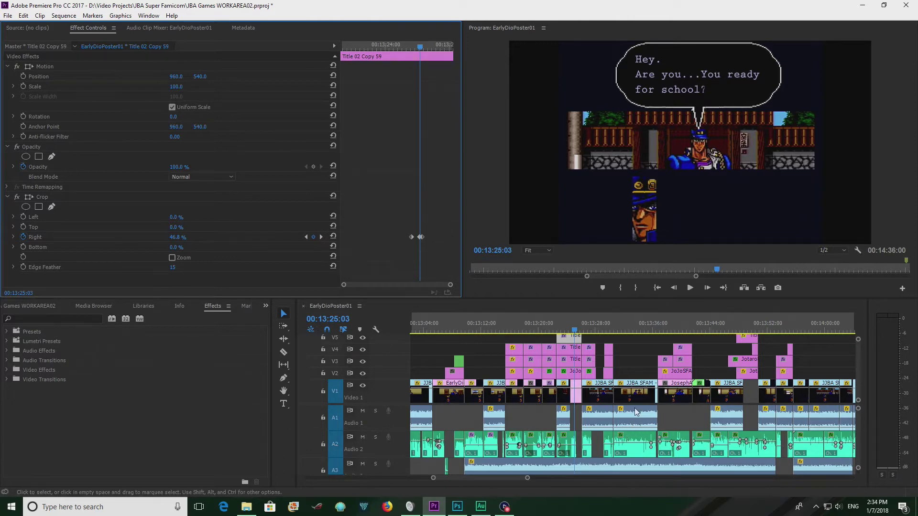
# Play the following school-walk scene in the sequence and replay the "My family would be really disappointed" bubble, stopping at 00;14;18;29.
pyautogui.scroll(-3, 636, 419)
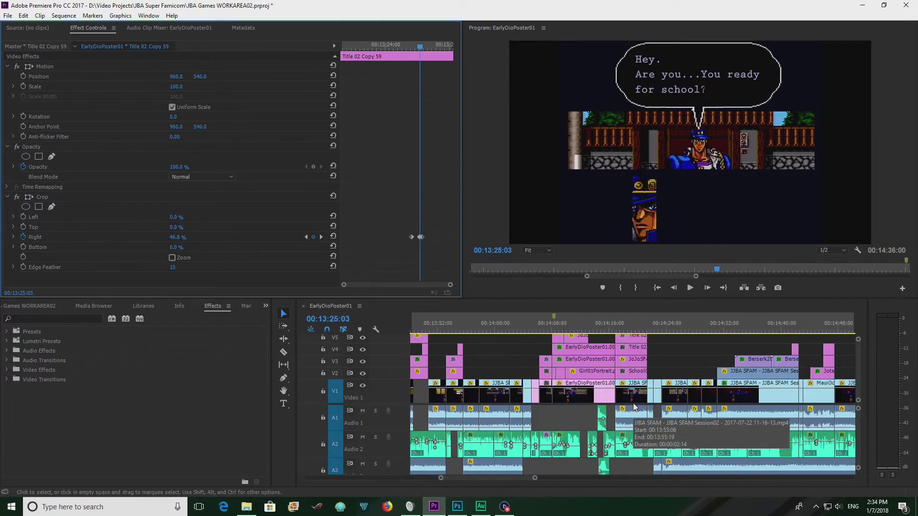
pyautogui.click(517, 323)
pyautogui.press('space')
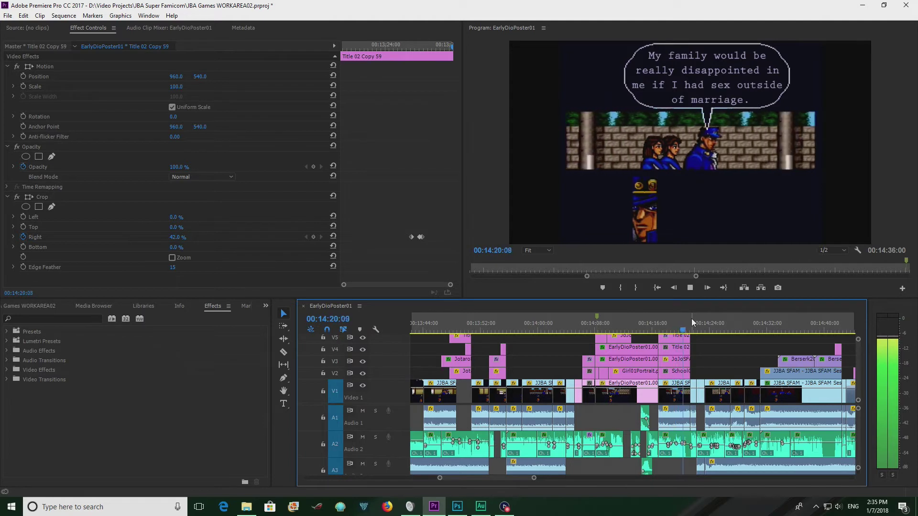
pyautogui.click(667, 327)
pyautogui.press('space')
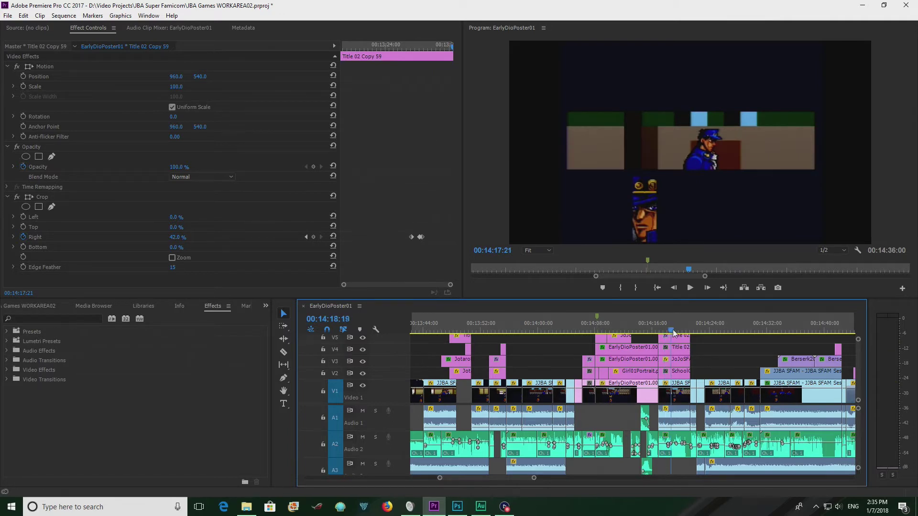
pyautogui.click(84, 309)
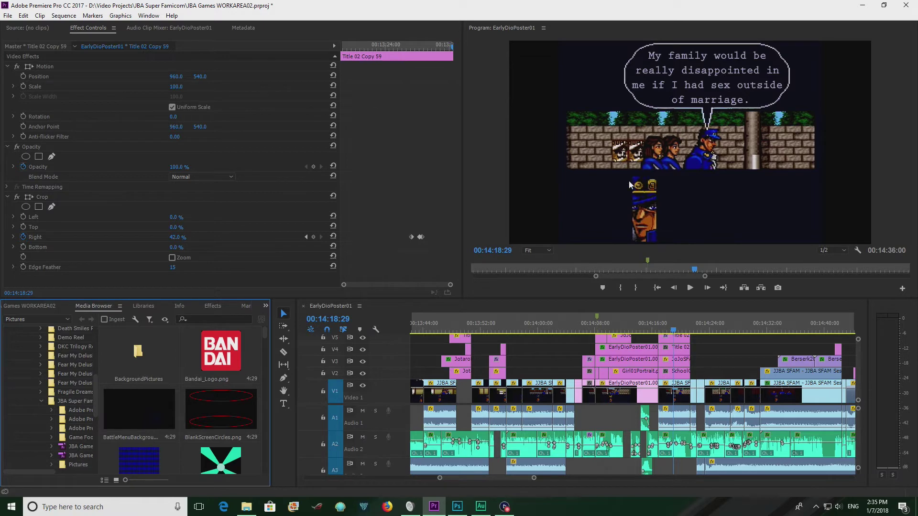
pyautogui.scroll(-3, 94, 397)
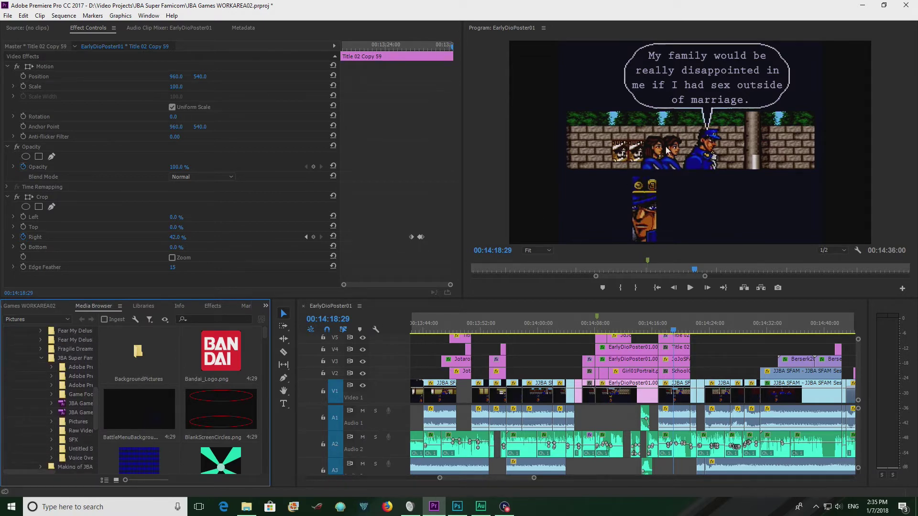
pyautogui.click(84, 393)
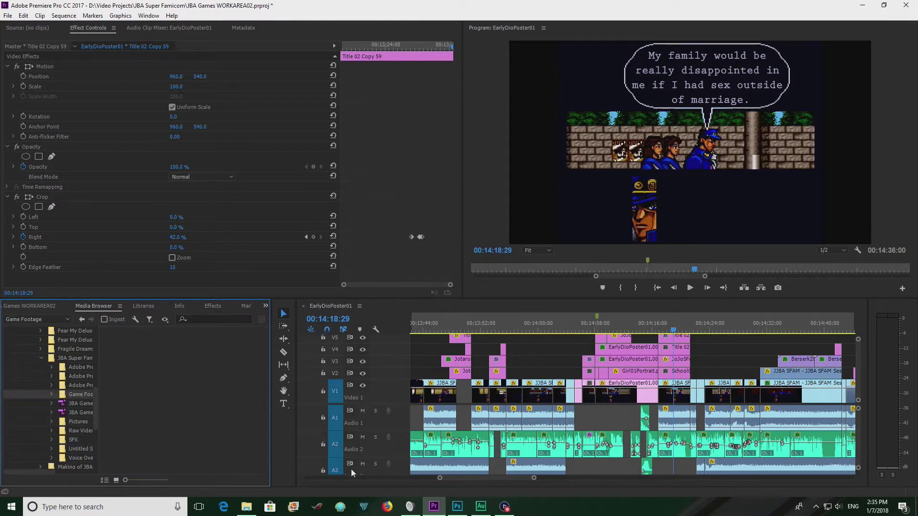
pyautogui.moveTo(265, 341); pyautogui.dragTo(256, 428)
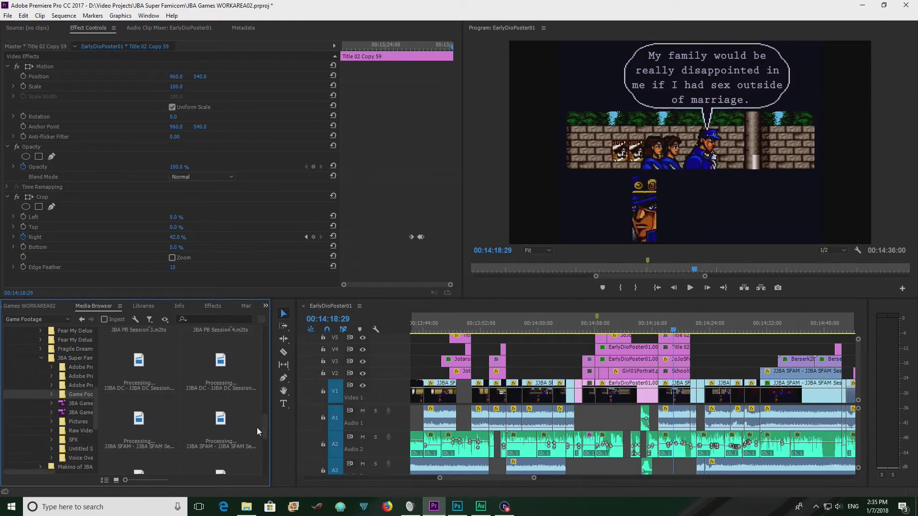
pyautogui.scroll(-1, 147, 393)
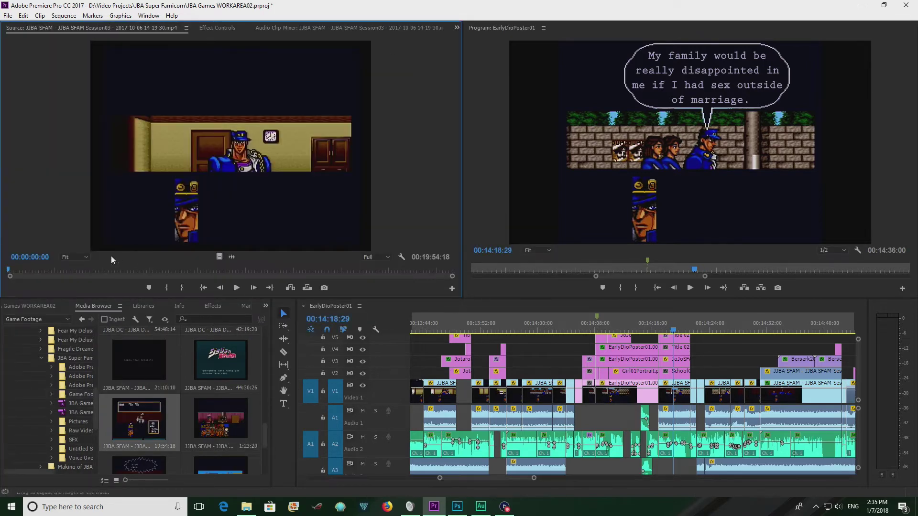
# Play the original Session03 footage from 00;03;43;01 and stop it at 00;03;56;00.
pyautogui.click(107, 271)
pyautogui.moveTo(108, 271)
pyautogui.mouseDown()
pyautogui.moveTo(85, 271)
pyautogui.moveTo(93, 270)
pyautogui.mouseUp()
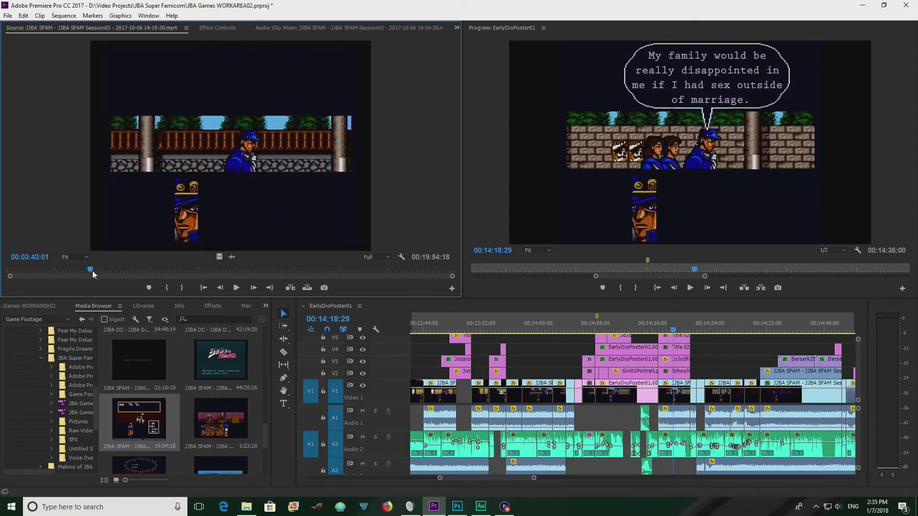
pyautogui.press('space')
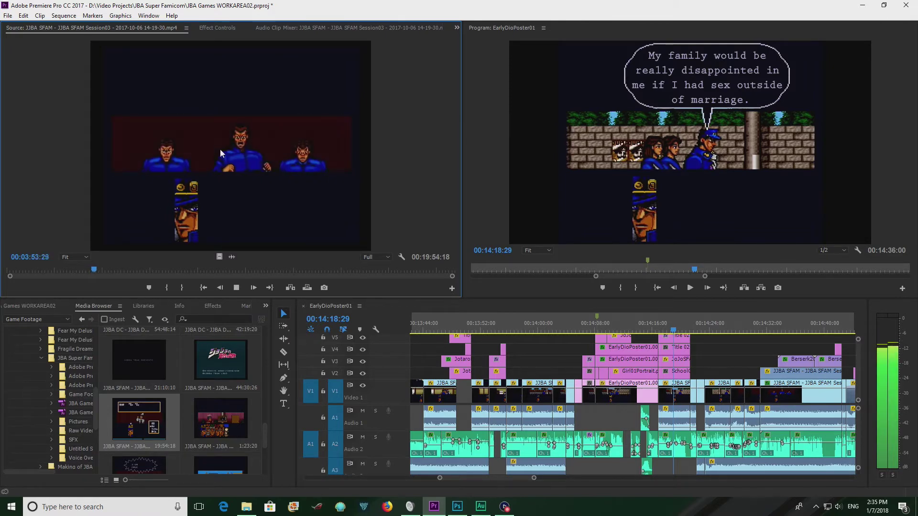
pyautogui.click(236, 287)
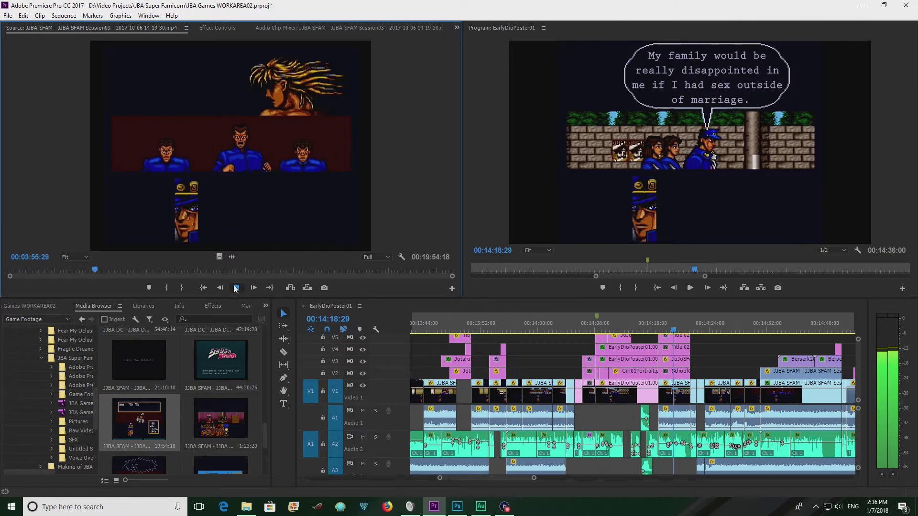
# Play the edited scene in the sequence from 00;14;16;15 and park the playhead at 00;14;20;25.
pyautogui.click(658, 329)
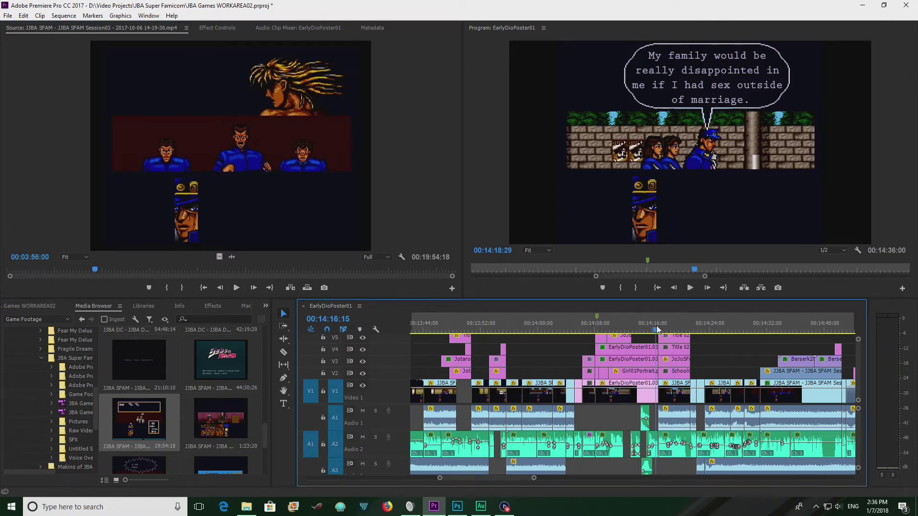
pyautogui.press('space')
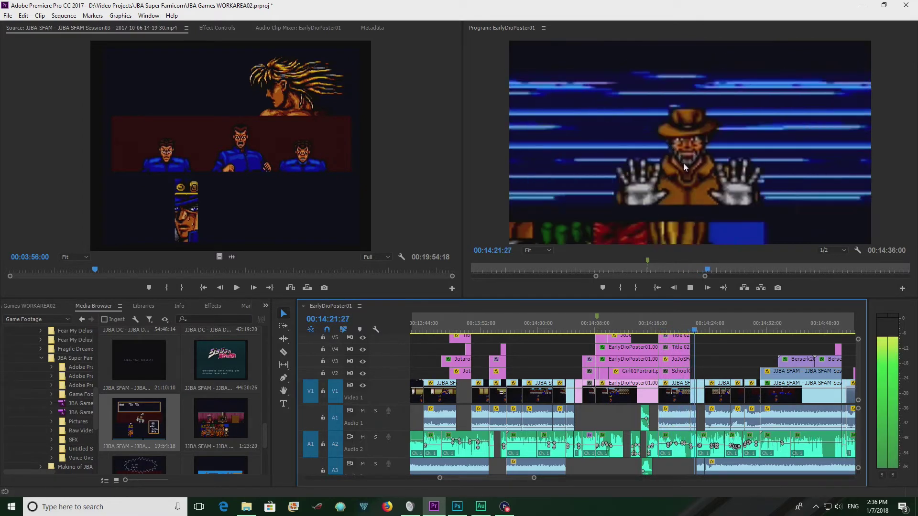
pyautogui.press('space')
pyautogui.click(688, 331)
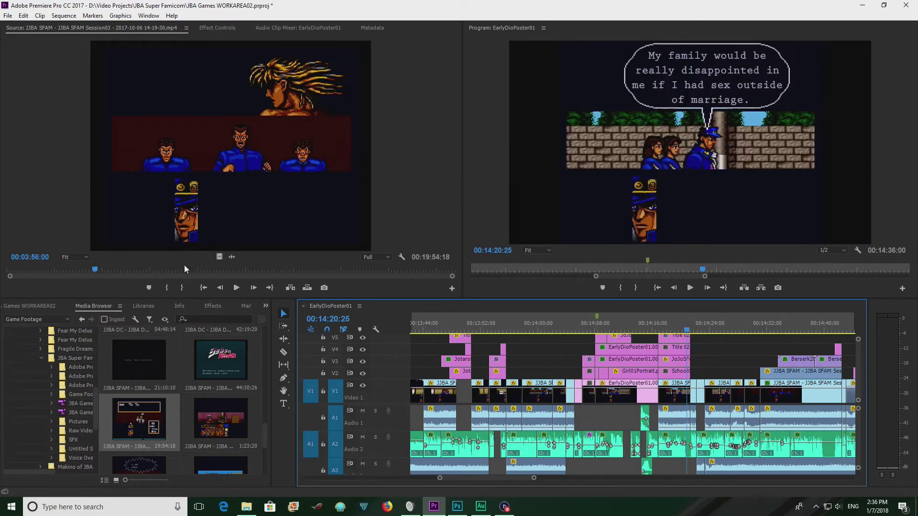
# Replay the Session03 footage of the three uniformed students and stop at the Japanese speech bubble at 00;03;55;00.
pyautogui.moveTo(87, 272); pyautogui.dragTo(95, 272)
pyautogui.press('space')
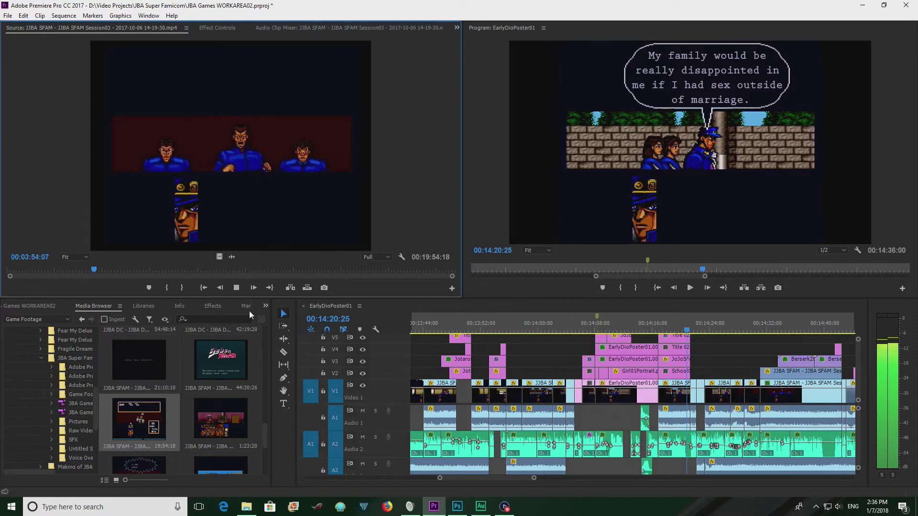
pyautogui.click(237, 290)
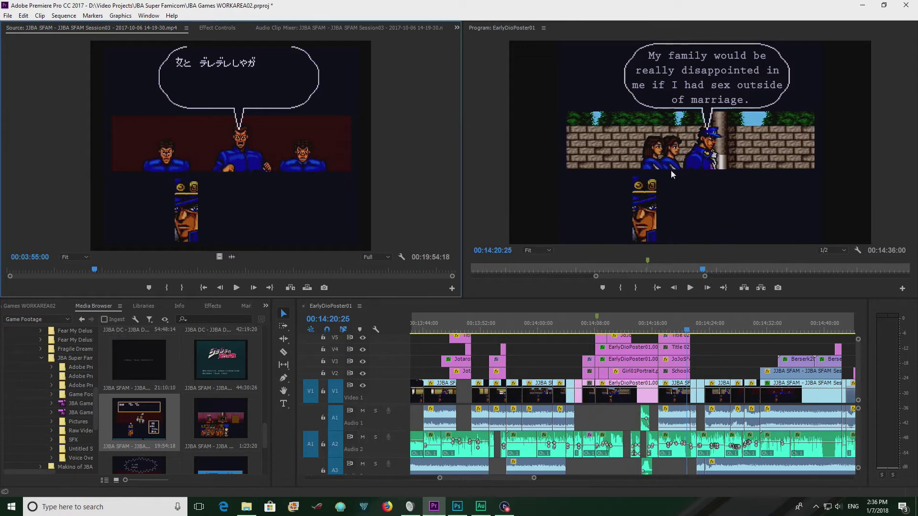
# Compare the sequence at 00;13;58;08 with the original Session03 footage at 00;03;45;18.
pyautogui.click(525, 329)
pyautogui.click(90, 271)
pyautogui.moveTo(87, 269); pyautogui.dragTo(88, 269)
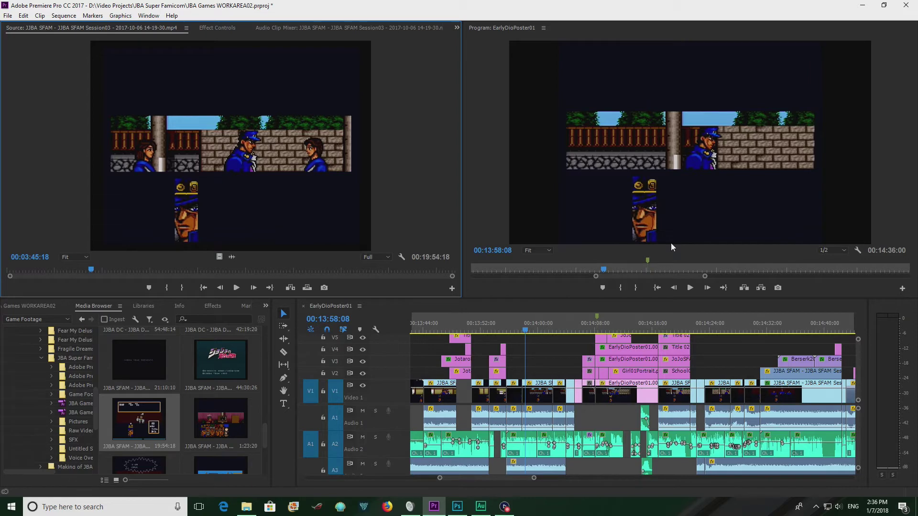
# Park the sequence at 00:14:18:17 and hide the upper video tracks down to V3 to take apart the speech bubble scene.
pyautogui.click(670, 328)
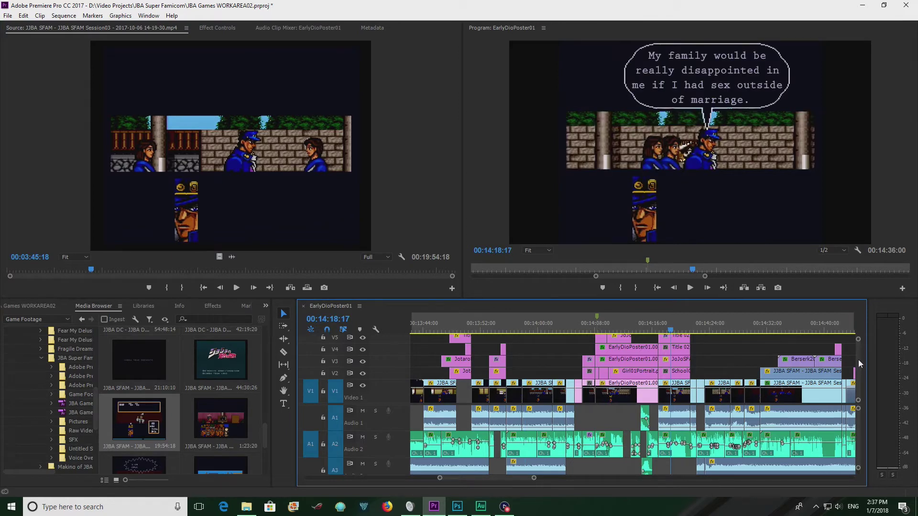
pyautogui.scroll(1, 857, 359)
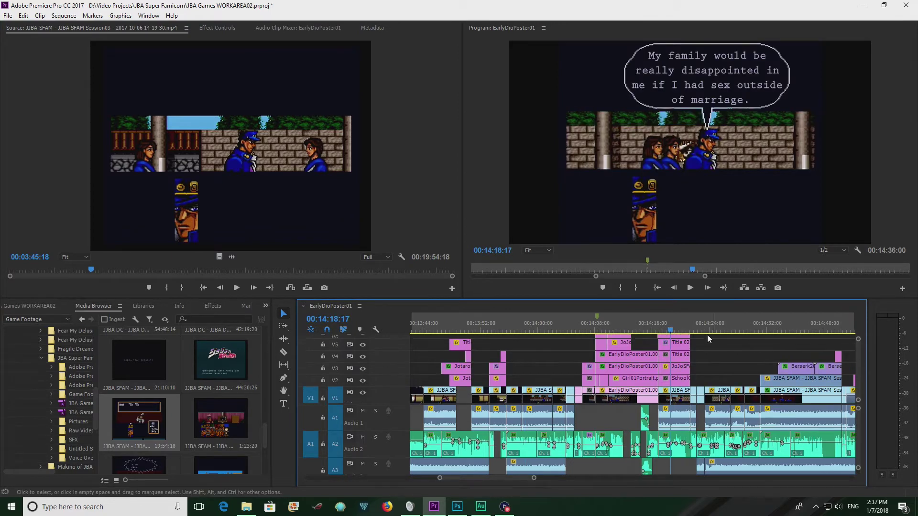
pyautogui.click(362, 338)
pyautogui.click(362, 344)
pyautogui.click(363, 356)
pyautogui.click(363, 368)
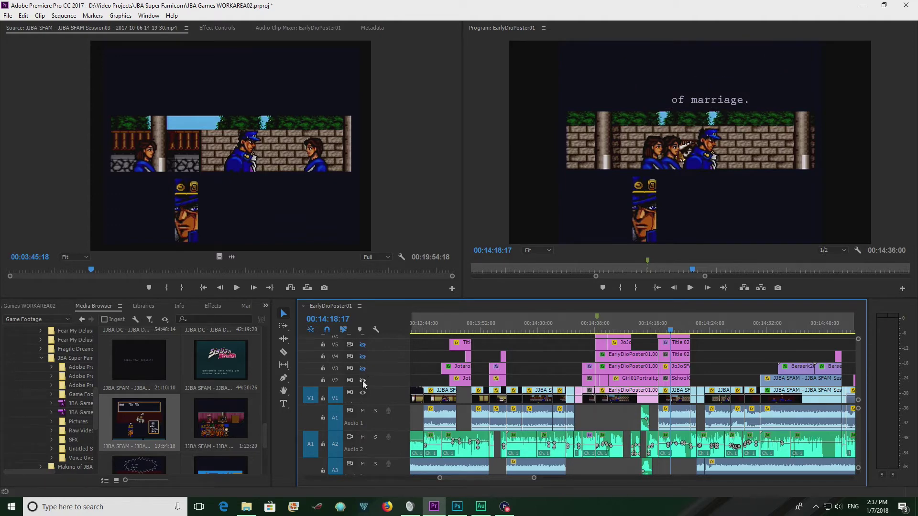
# Toggle track V2 off and on to isolate its layer, and turn the output of the hidden tracks back on.
pyautogui.click(363, 381)
pyautogui.click(363, 380)
pyautogui.click(363, 381)
pyautogui.click(363, 381)
pyautogui.click(362, 356)
pyautogui.click(362, 344)
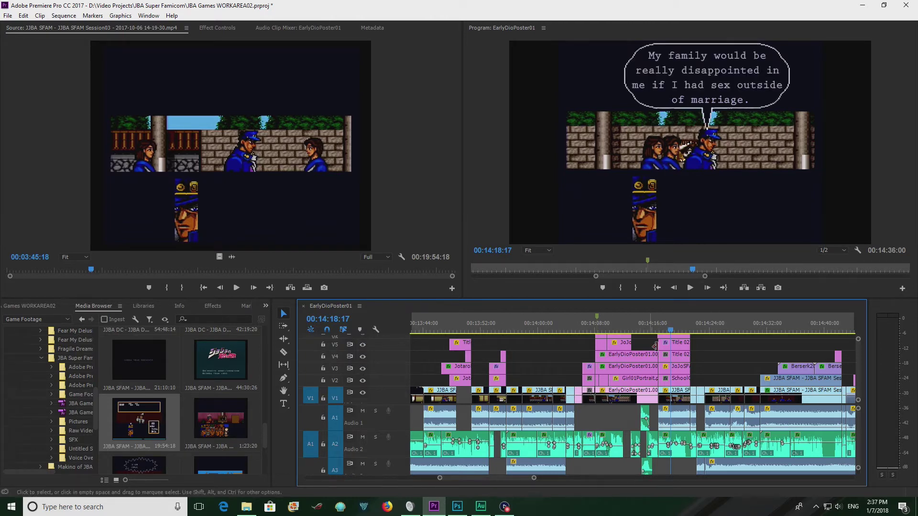
pyautogui.scroll(-1, 857, 370)
pyautogui.scroll(-1, 859, 381)
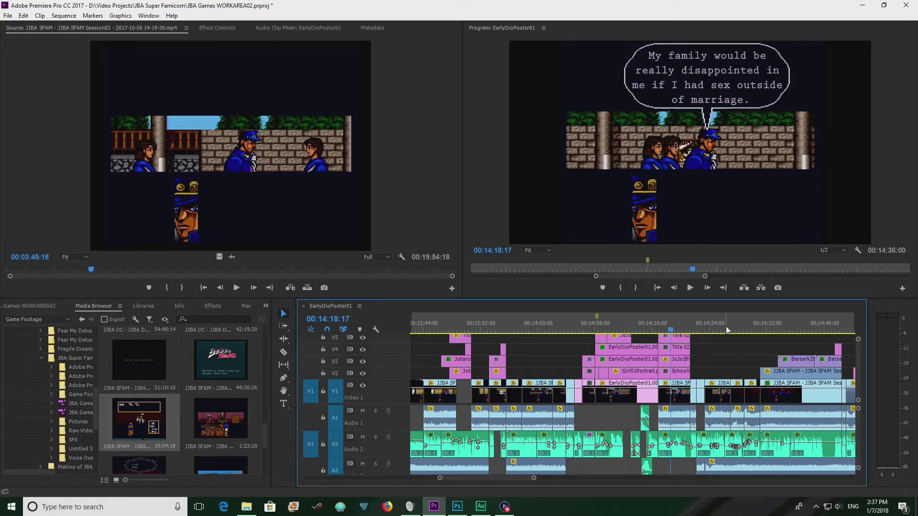
# Play the edited scene with the Berserk picture-in-picture and return the playhead to 00:14:35:01.
pyautogui.hscroll(3, 736, 345)
pyautogui.moveTo(653, 335); pyautogui.dragTo(678, 336)
pyautogui.press('space')
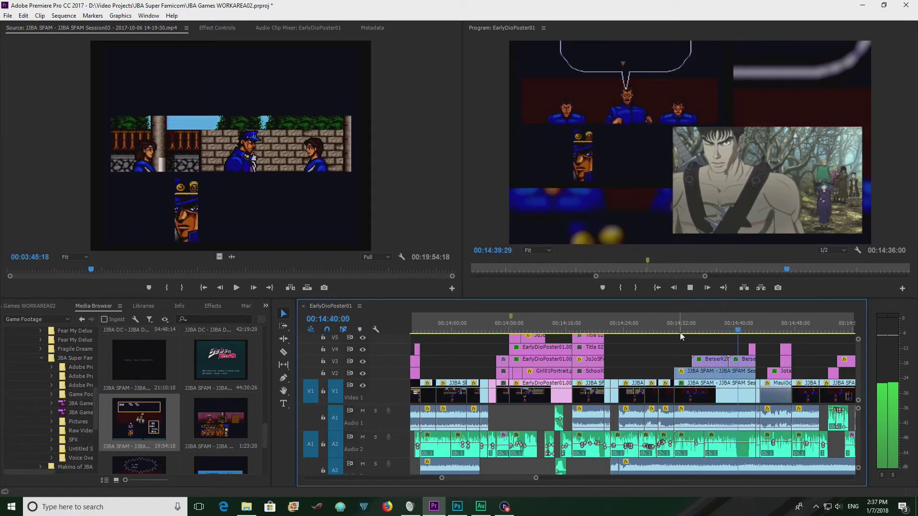
pyautogui.click(703, 326)
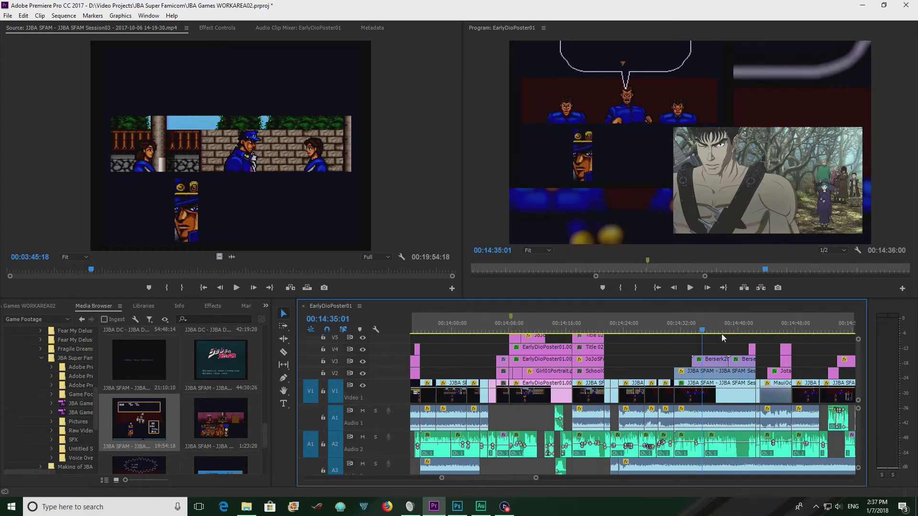
# Replay the Berserk overlay section and park the playhead at 00:14:40:06.
pyautogui.scroll(-3, 721, 333)
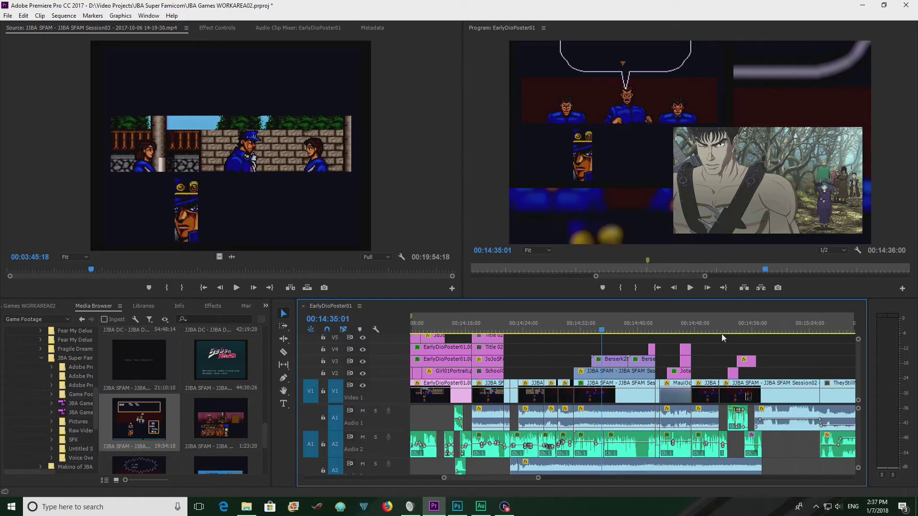
pyautogui.scroll(-1, 722, 338)
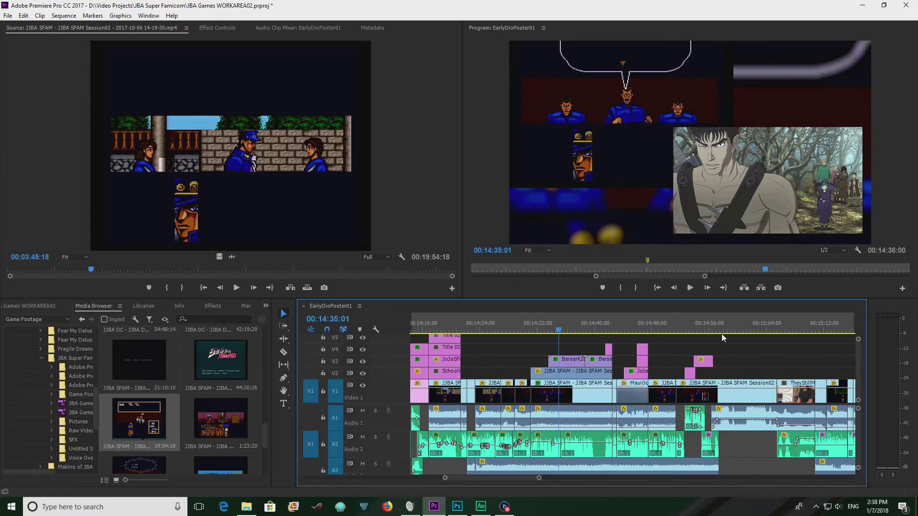
pyautogui.click(562, 331)
pyautogui.moveTo(562, 331); pyautogui.dragTo(569, 333)
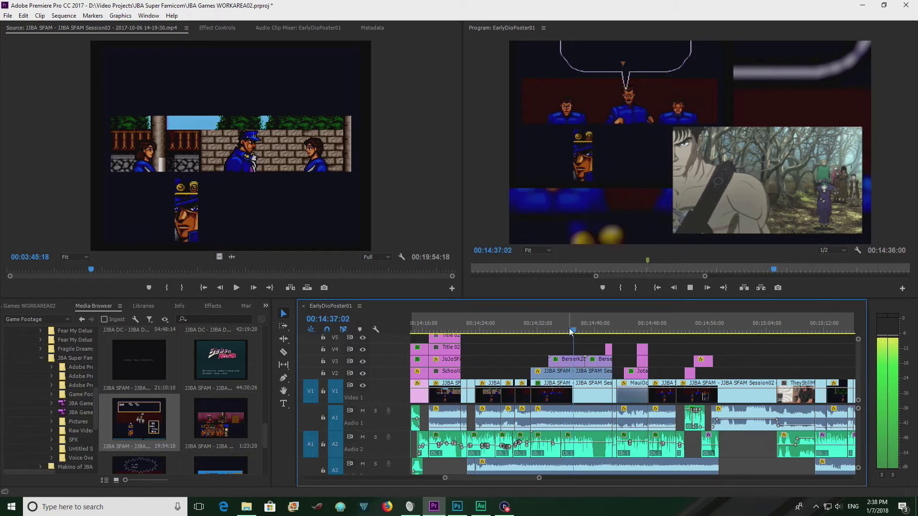
pyautogui.click(596, 328)
# Play the battle menu scene from 00:15:47:17 and inspect the posing shots at 00:16:01:18 and 00:16:06:02.
pyautogui.scroll(-4, 732, 364)
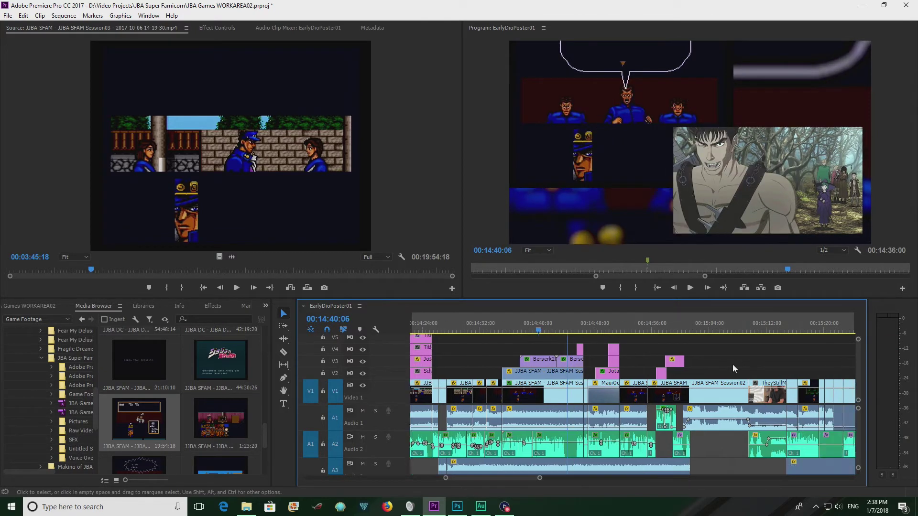
pyautogui.scroll(-6, 732, 364)
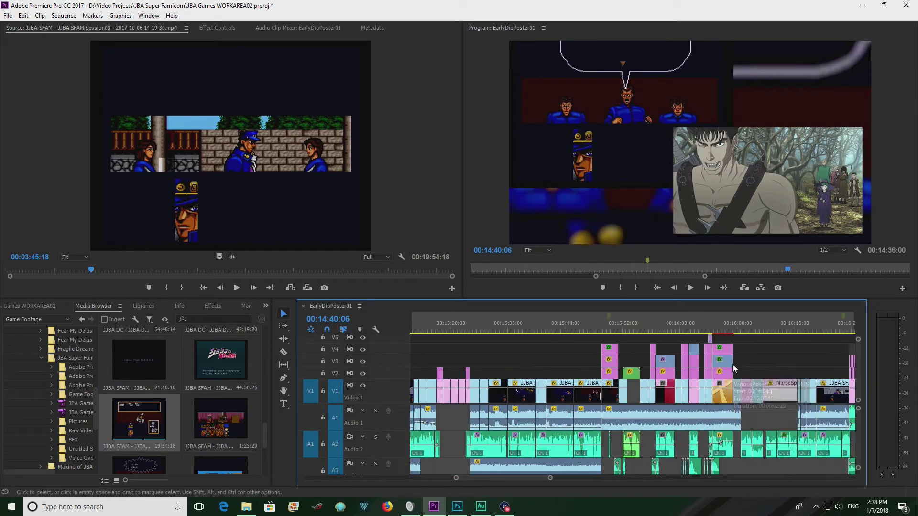
pyautogui.click(607, 329)
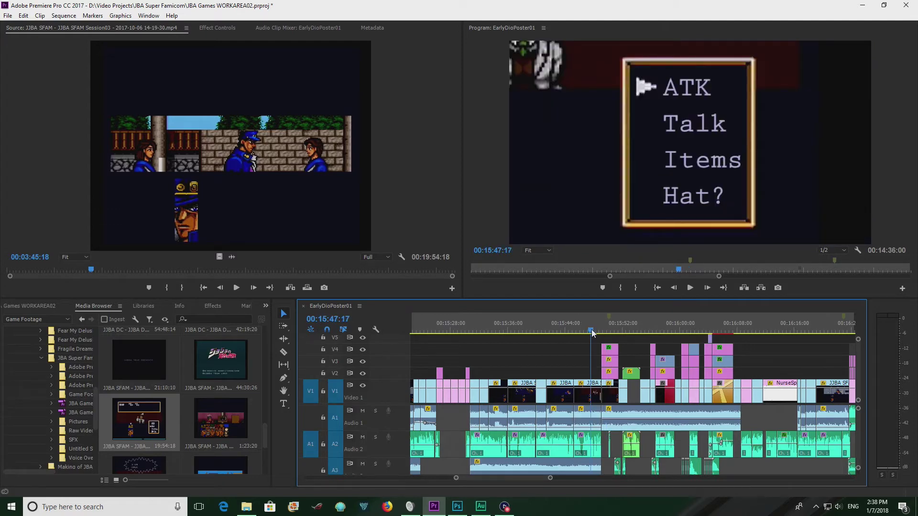
pyautogui.click(592, 331)
pyautogui.press('space')
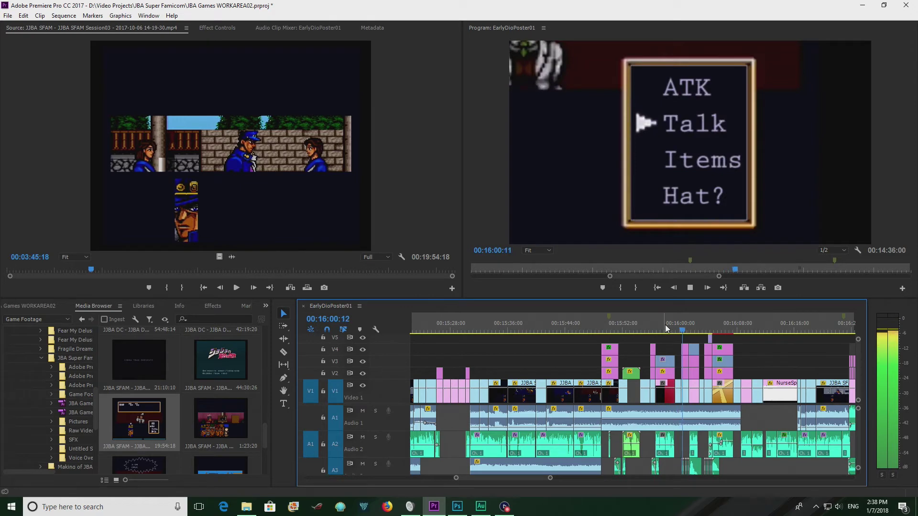
pyautogui.click(693, 330)
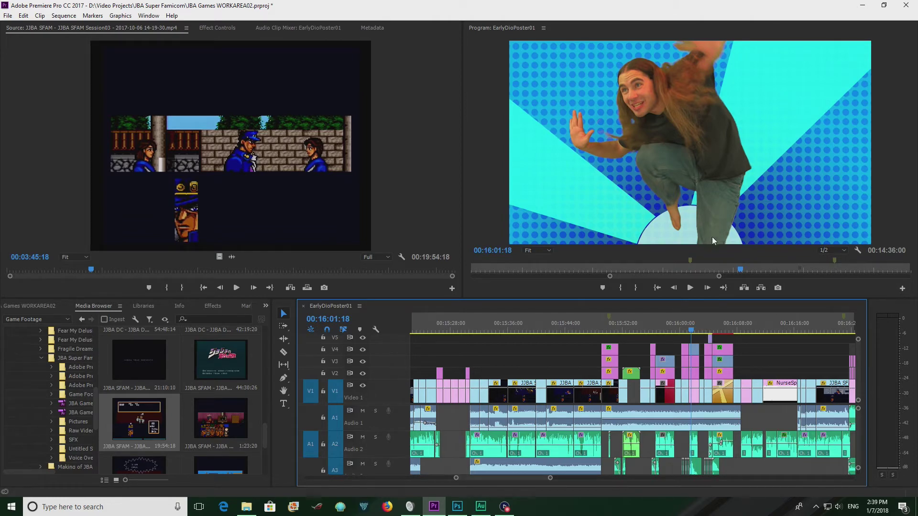
pyautogui.click(719, 316)
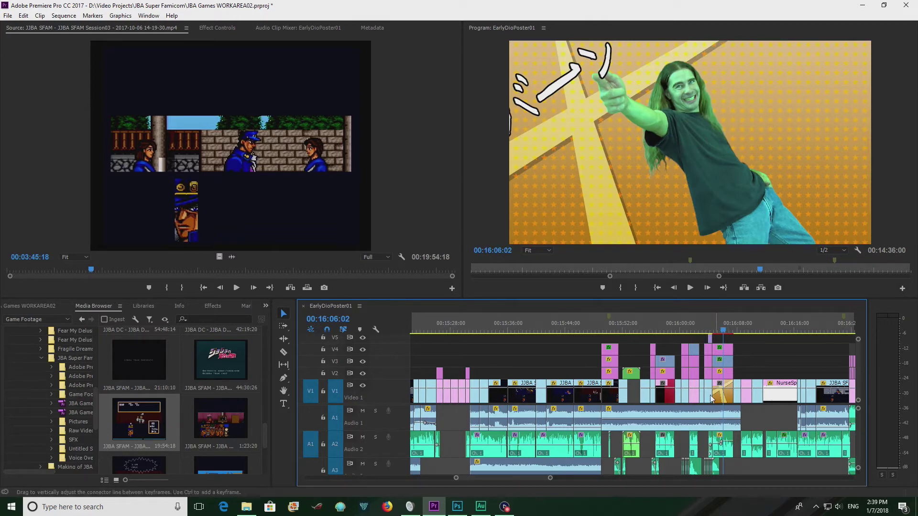
# Review the composited pose clips near the sequence's end and park the playhead on the playing-card background shot at 00:30:59:27.
pyautogui.moveTo(524, 478); pyautogui.dragTo(676, 475)
pyautogui.click(537, 322)
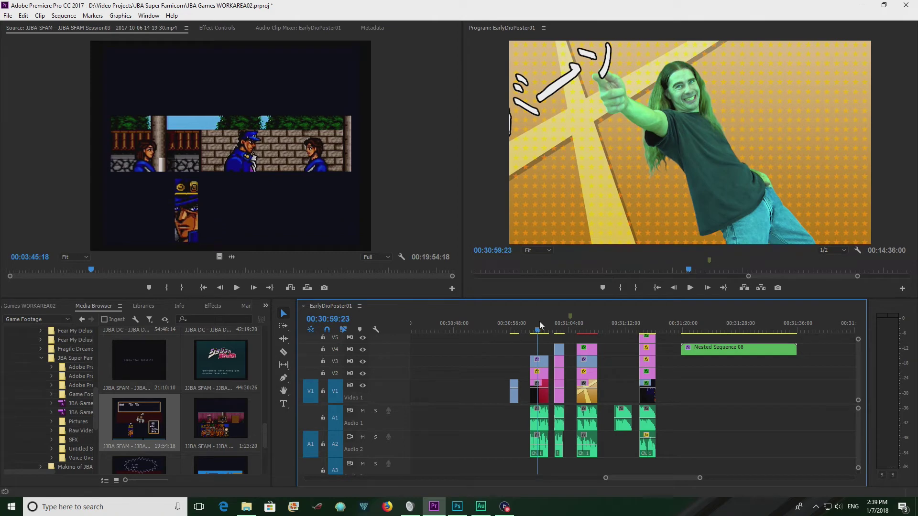
pyautogui.moveTo(587, 333)
pyautogui.mouseDown()
pyautogui.moveTo(566, 327)
pyautogui.moveTo(600, 326)
pyautogui.moveTo(588, 330)
pyautogui.mouseUp()
pyautogui.click(649, 323)
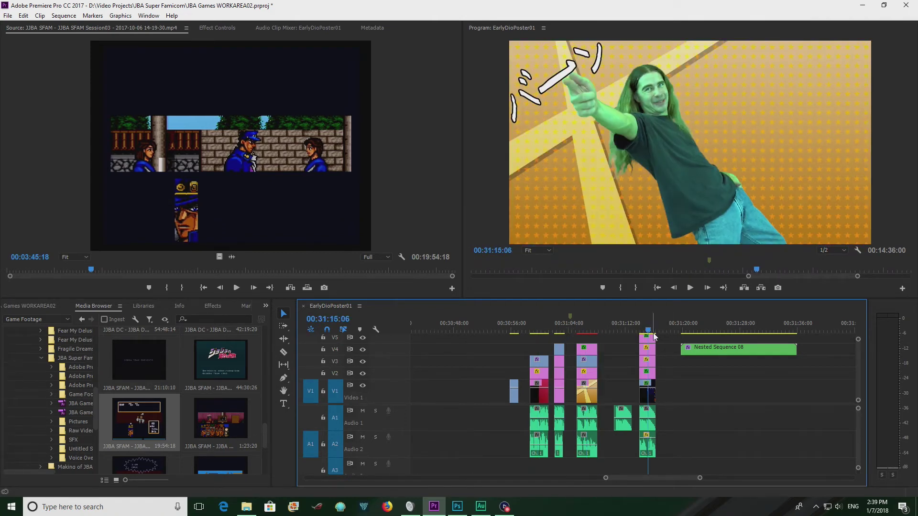
pyautogui.click(584, 326)
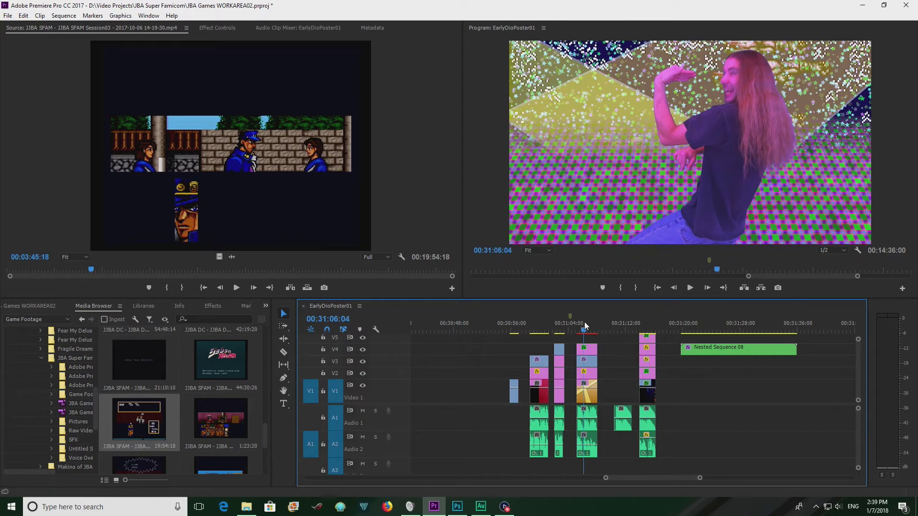
pyautogui.moveTo(544, 322)
pyautogui.mouseDown()
pyautogui.moveTo(522, 318)
pyautogui.moveTo(544, 323)
pyautogui.mouseUp()
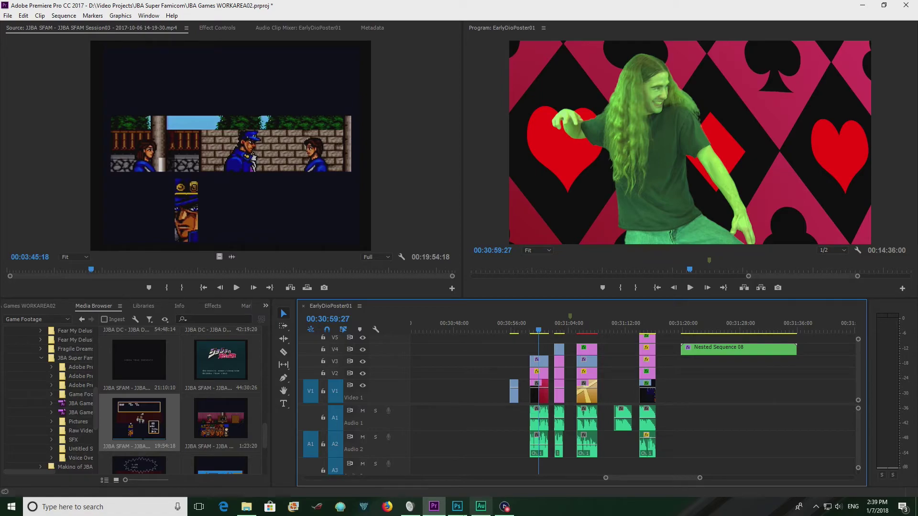
# Switch to Photoshop and examine the Club, Spade, Heart and Diamond shapes in PlayingCardSymbols.psd by hiding and reshowing the upper layers.
pyautogui.click(457, 508)
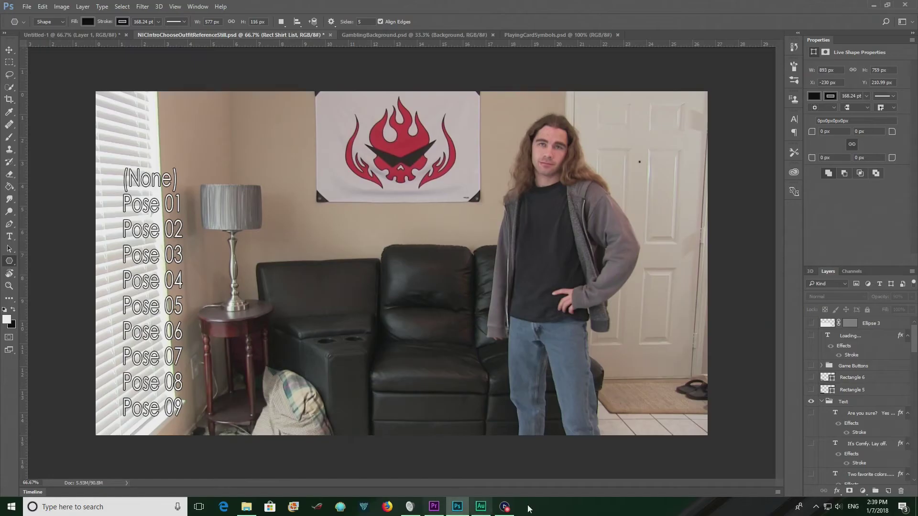
pyautogui.click(543, 35)
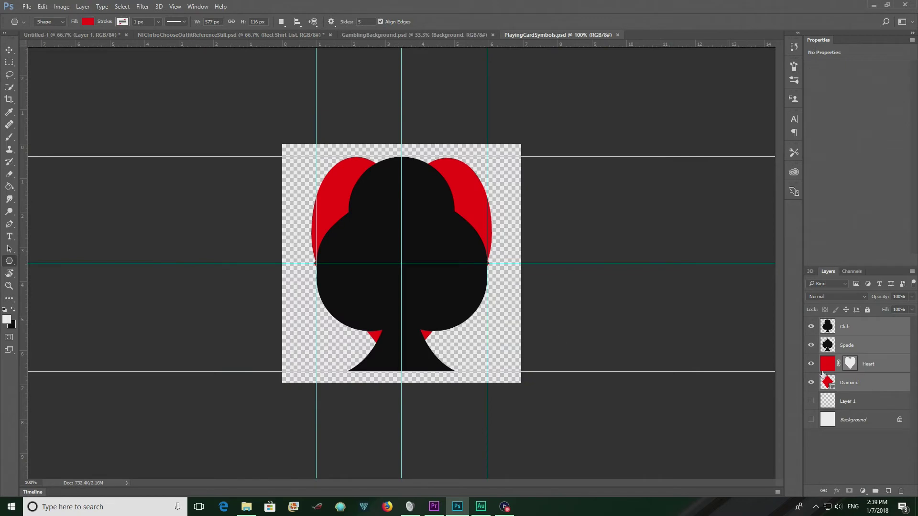
pyautogui.click(812, 327)
pyautogui.click(812, 345)
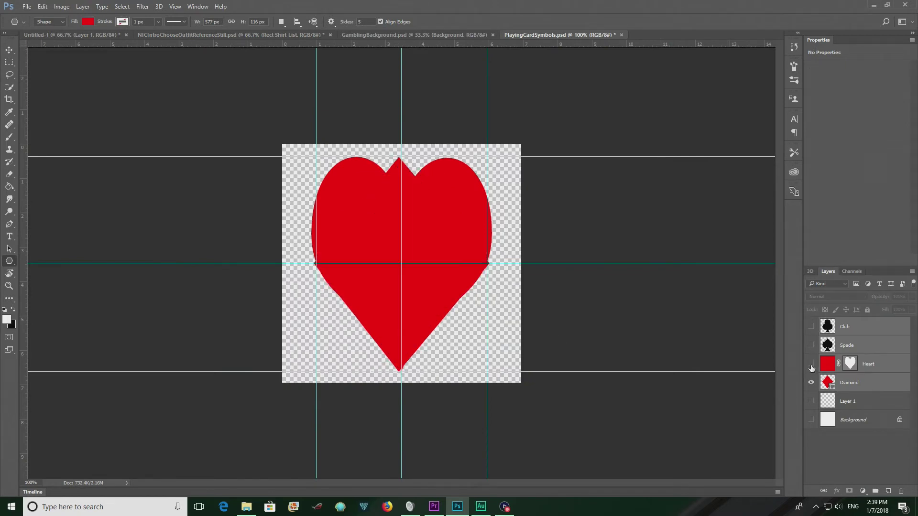
pyautogui.click(811, 364)
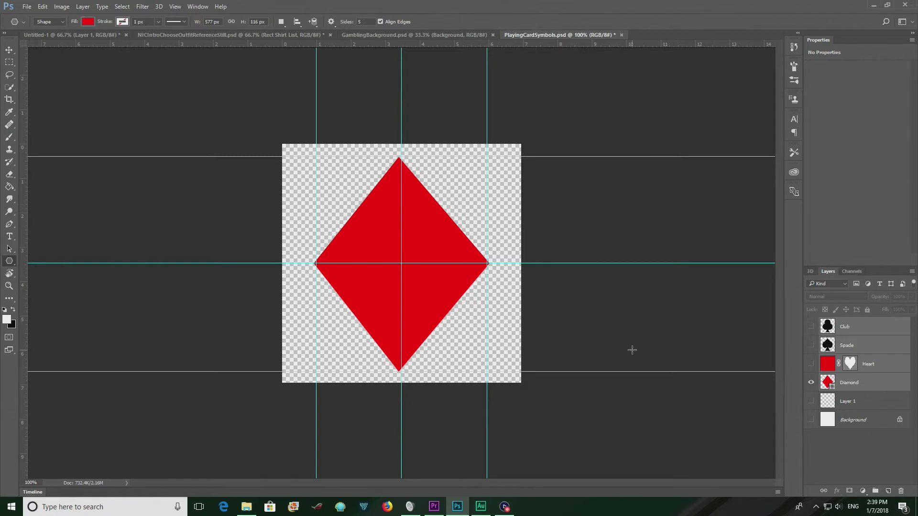
pyautogui.click(812, 364)
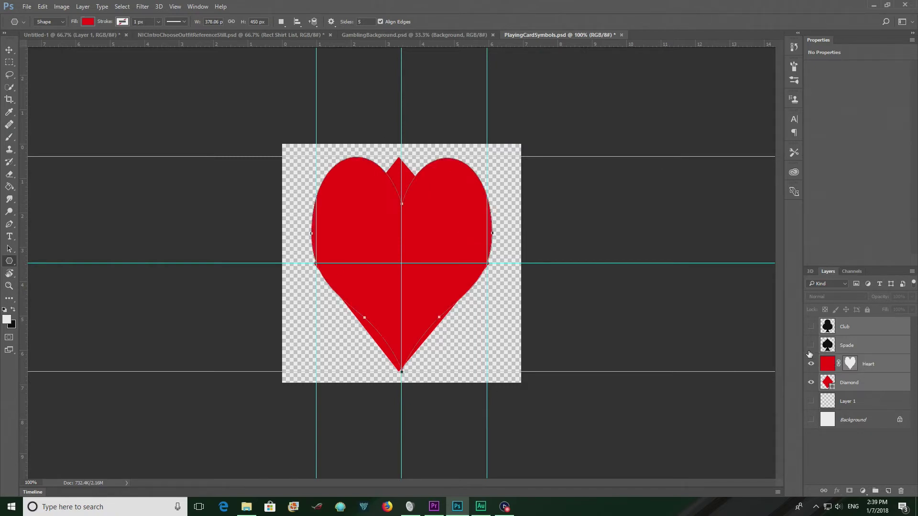
pyautogui.click(811, 345)
pyautogui.click(811, 327)
# Compare the gradient in GamblingBackground.psd with the playing-card shot in Premiere Pro and return to Photoshop.
pyautogui.click(411, 36)
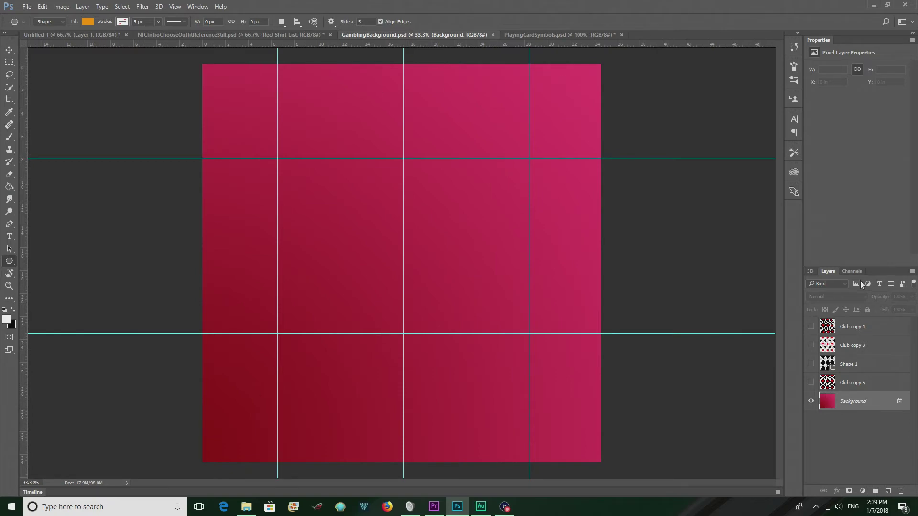
pyautogui.click(436, 514)
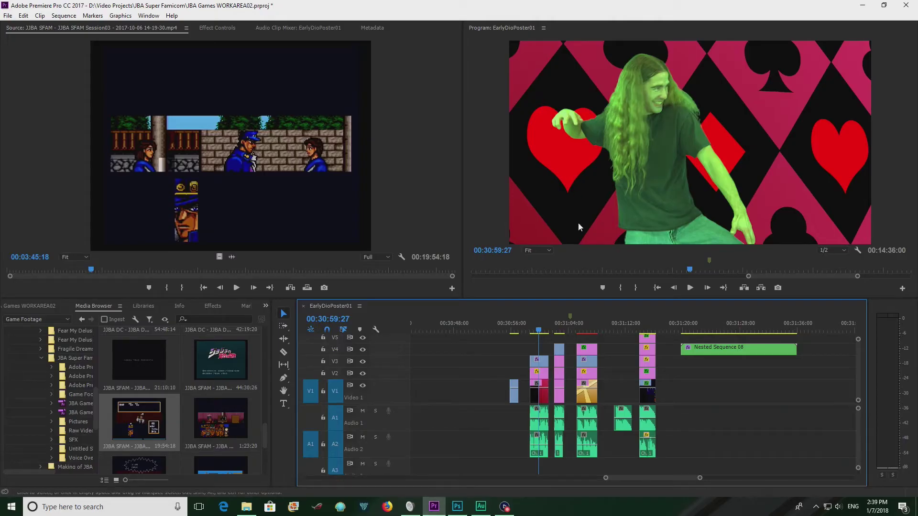
pyautogui.click(457, 508)
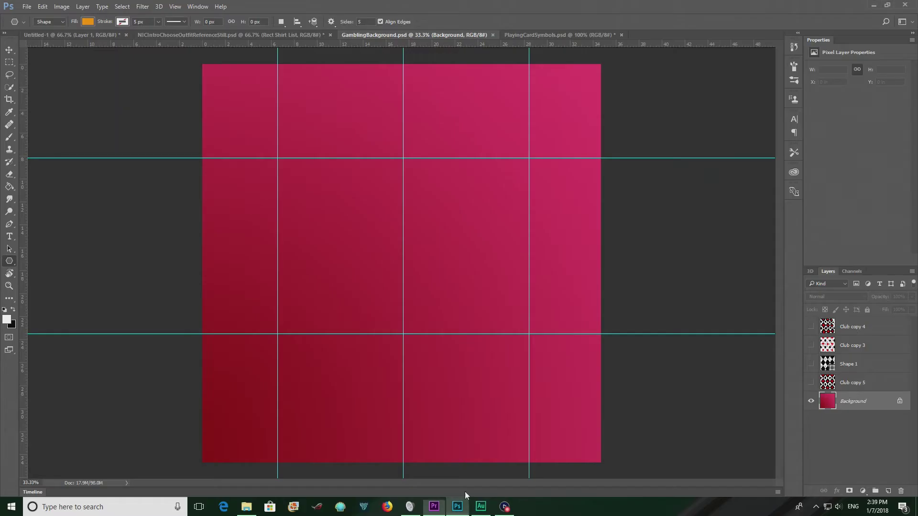
# Show the Club copy 3 symbols and Shape 1 diamonds over the gradient, and swap them for the warped Club copy 4 layer.
pyautogui.click(814, 347)
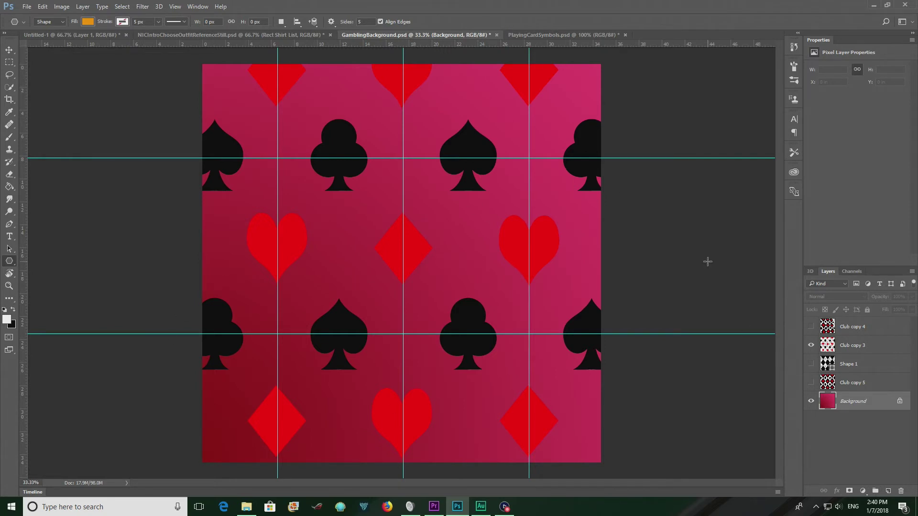
pyautogui.click(811, 364)
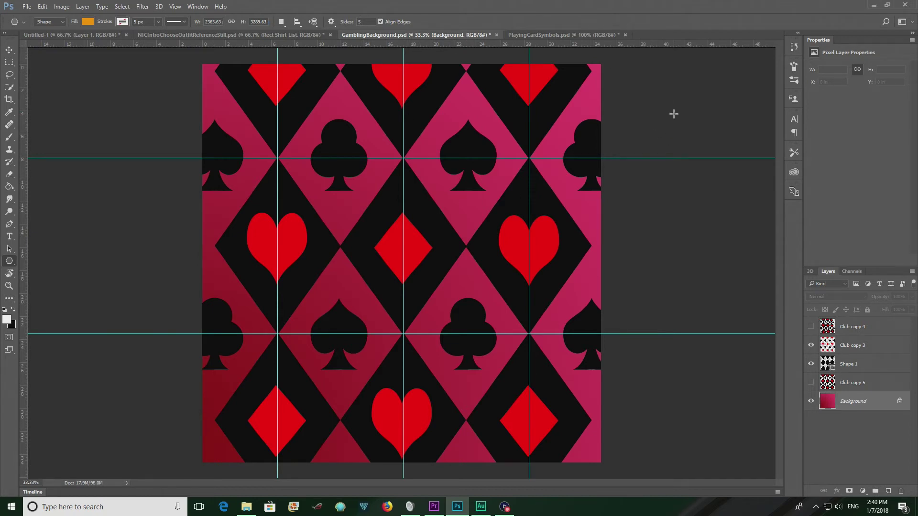
pyautogui.click(811, 347)
pyautogui.click(811, 364)
pyautogui.click(811, 327)
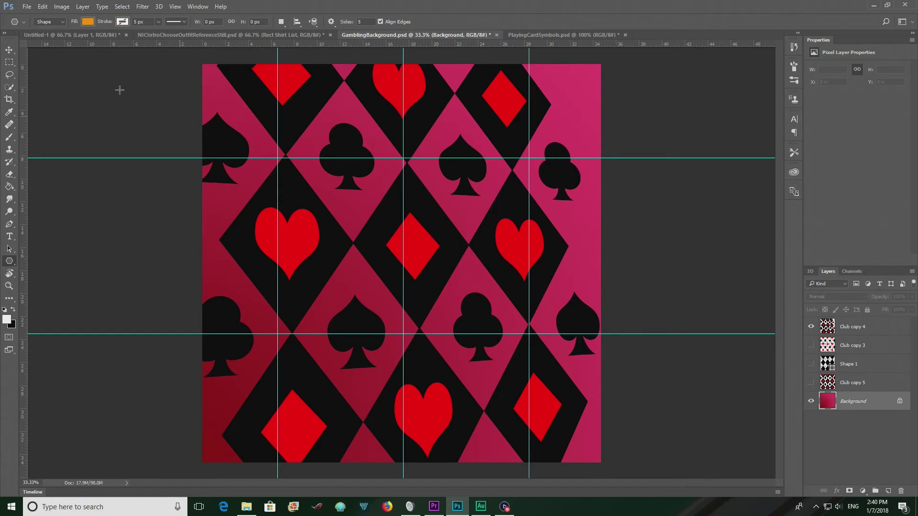
# Indicate the visible frame area with a rectangular marquee across the pattern, and toggle the Club copy 4 layer off and on.
pyautogui.click(9, 62)
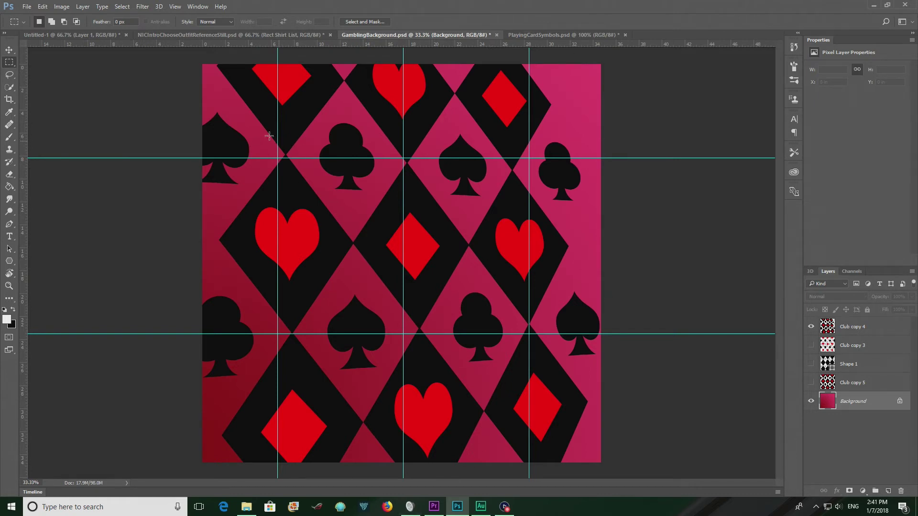
pyautogui.moveTo(250, 128); pyautogui.dragTo(519, 288)
pyautogui.click(811, 327)
pyautogui.click(811, 327)
# Switch to Premiere Pro and hide tracks V3 and V2 to strip the shot down to its gradient background.
pyautogui.click(434, 508)
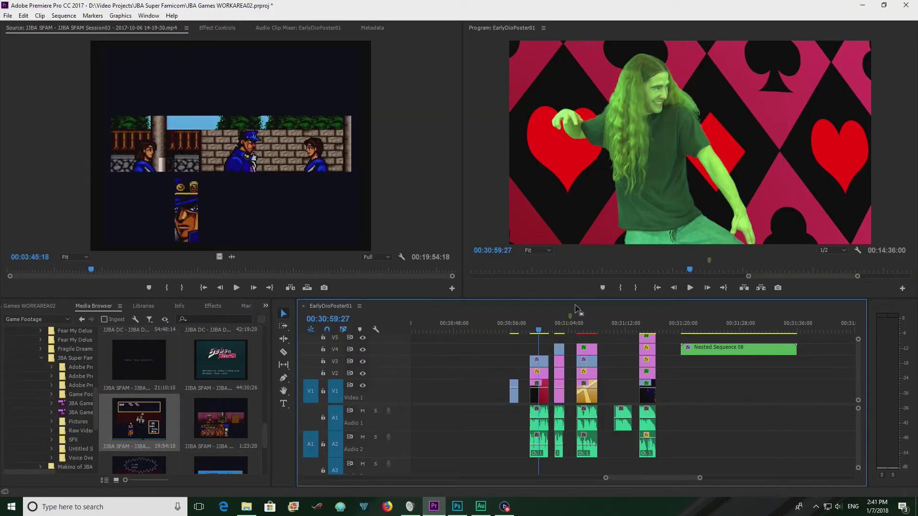
pyautogui.click(363, 361)
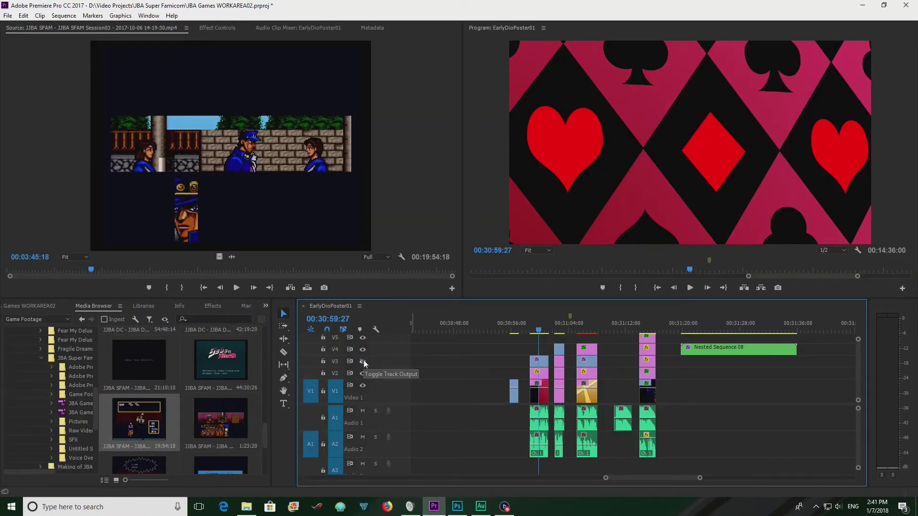
pyautogui.click(363, 373)
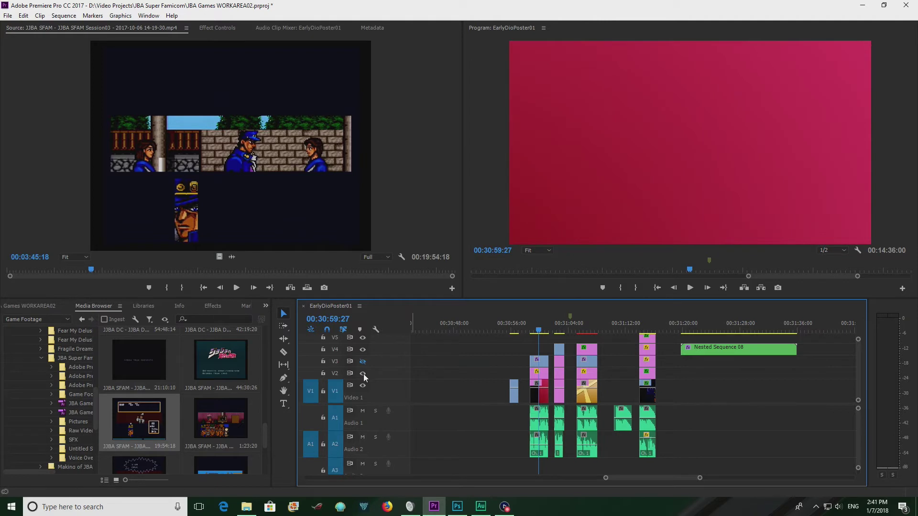
# Show track V2 again, scrub through the GamblingSymbols.png position animation, and show track V3.
pyautogui.click(363, 373)
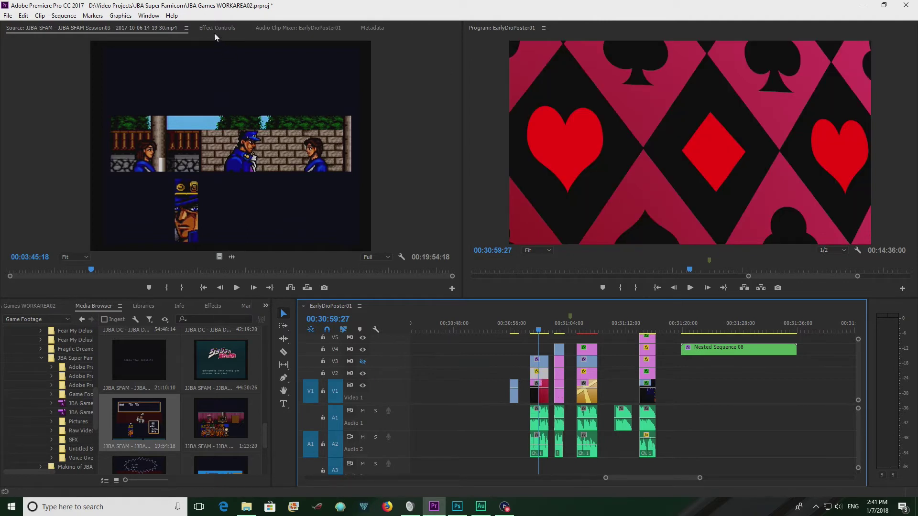
pyautogui.click(216, 30)
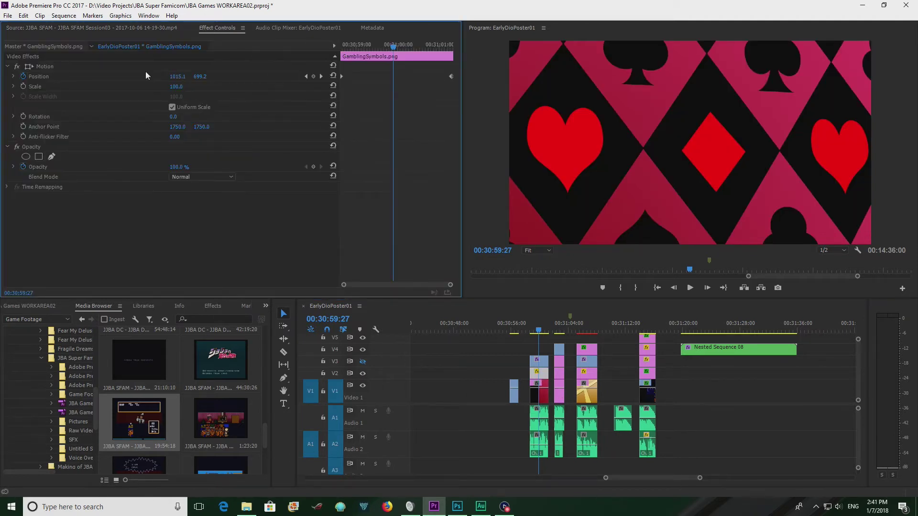
pyautogui.moveTo(359, 44)
pyautogui.mouseDown()
pyautogui.moveTo(338, 51)
pyautogui.moveTo(431, 53)
pyautogui.moveTo(368, 53)
pyautogui.mouseUp()
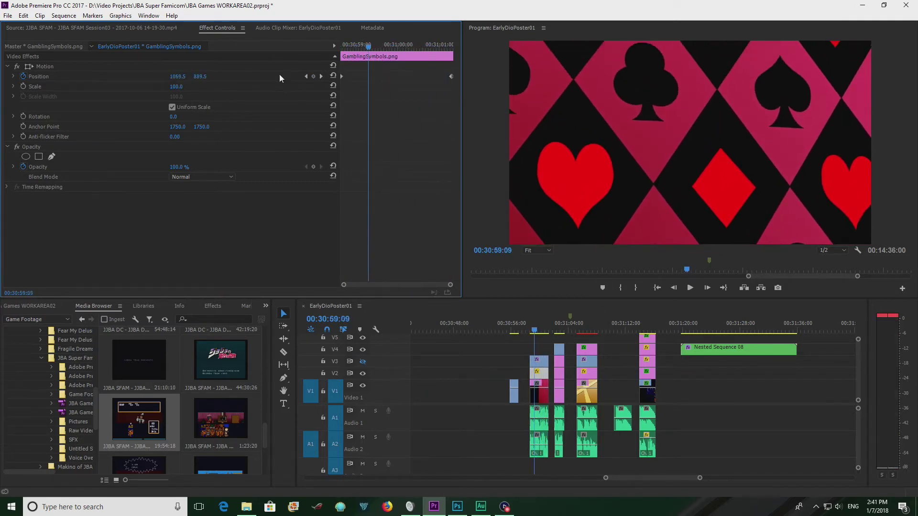
pyautogui.click(362, 362)
# Preview the remaining pose shots on the sequence: the blue dotted, the orange dotted and the purple star shot.
pyautogui.click(559, 330)
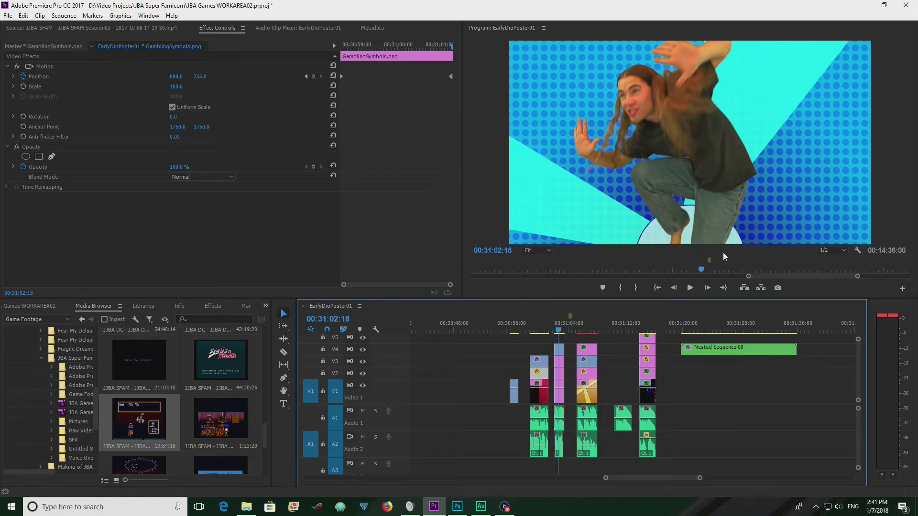
pyautogui.click(588, 330)
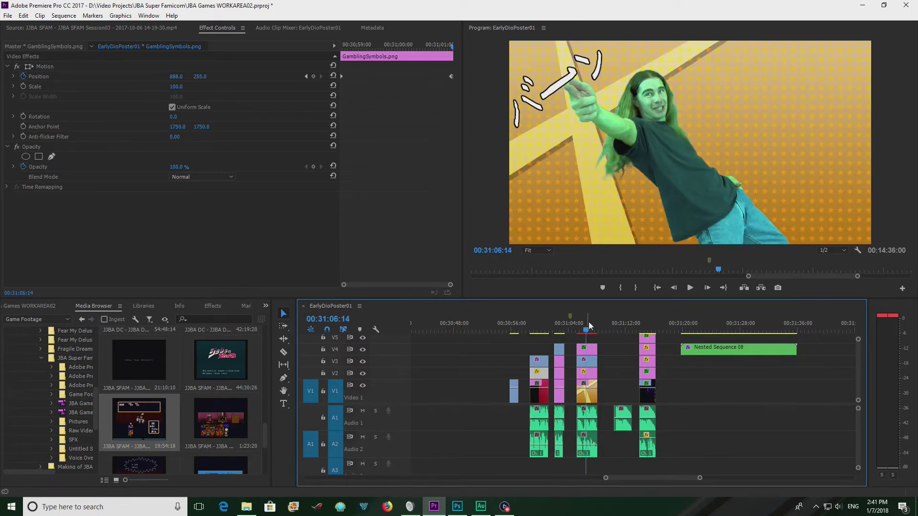
pyautogui.moveTo(555, 330); pyautogui.dragTo(587, 330)
pyautogui.click(644, 330)
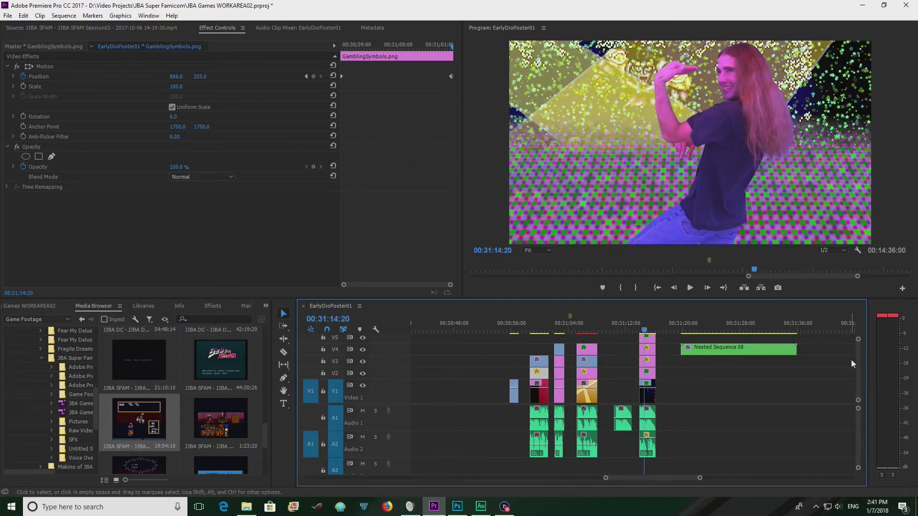
# Hide tracks V6 through V2 to strip the purple star shot down to its game footage.
pyautogui.scroll(2, 859, 363)
pyautogui.click(363, 344)
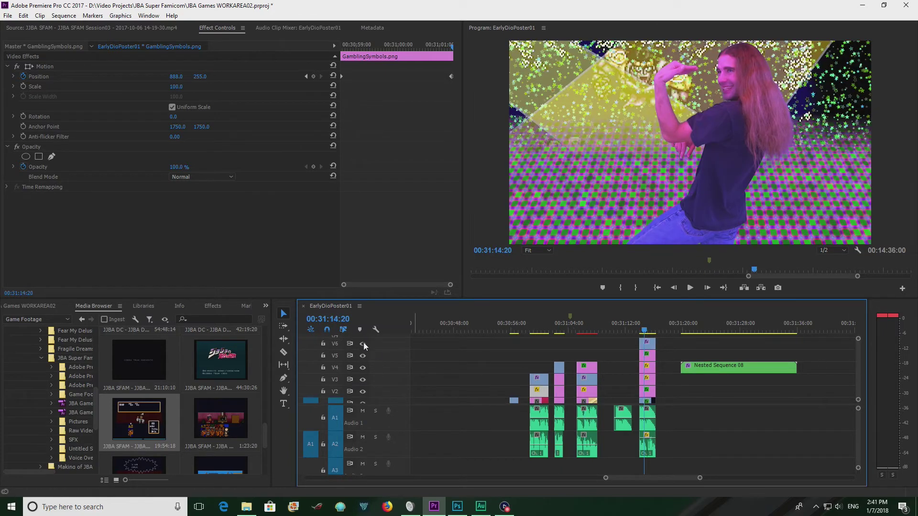
pyautogui.click(362, 356)
pyautogui.click(362, 367)
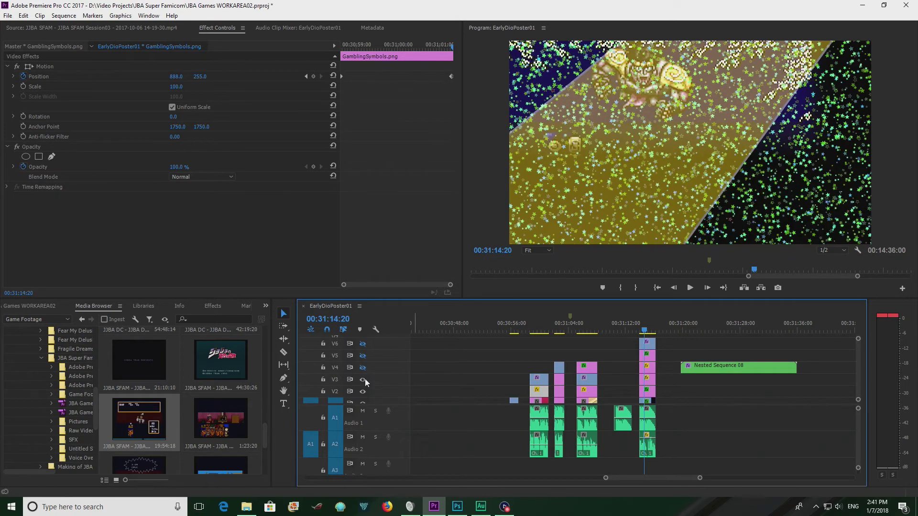
pyautogui.click(362, 379)
pyautogui.click(362, 391)
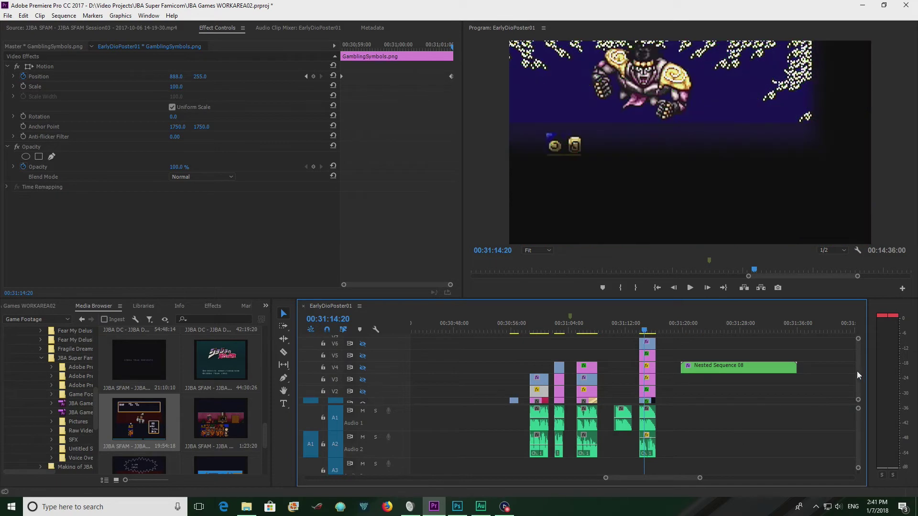
# Scrub the position animation of the V1 game footage clip, and show the star layer on V2 over it.
pyautogui.scroll(-2, 857, 373)
pyautogui.click(648, 392)
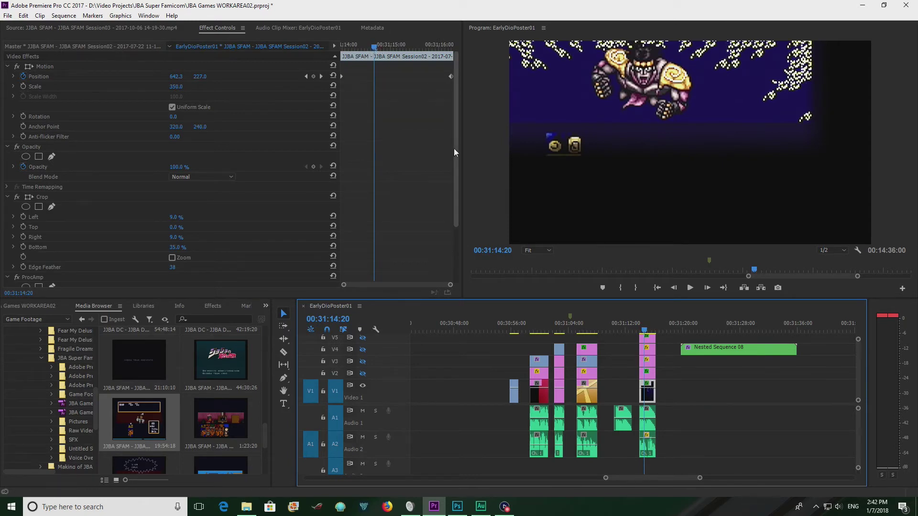
pyautogui.moveTo(454, 147); pyautogui.dragTo(447, 48)
pyautogui.click(363, 374)
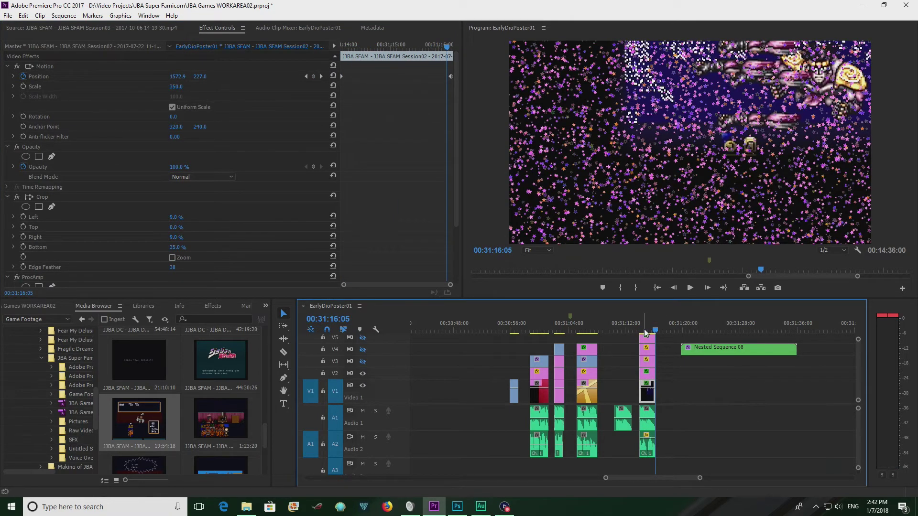
pyautogui.click(646, 332)
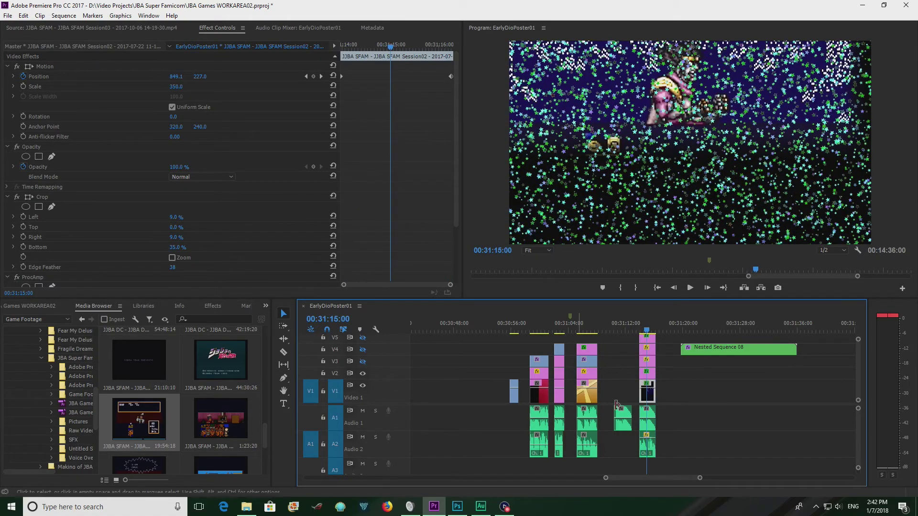
# View PlayingCardSymbols.psd in Photoshop, check the star shot in Premiere Pro again, and return to Photoshop.
pyautogui.click(457, 506)
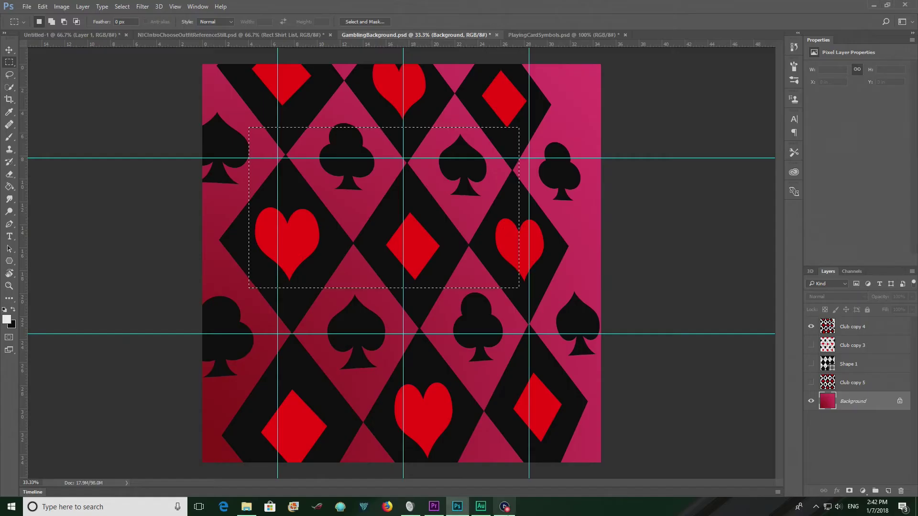
pyautogui.click(555, 35)
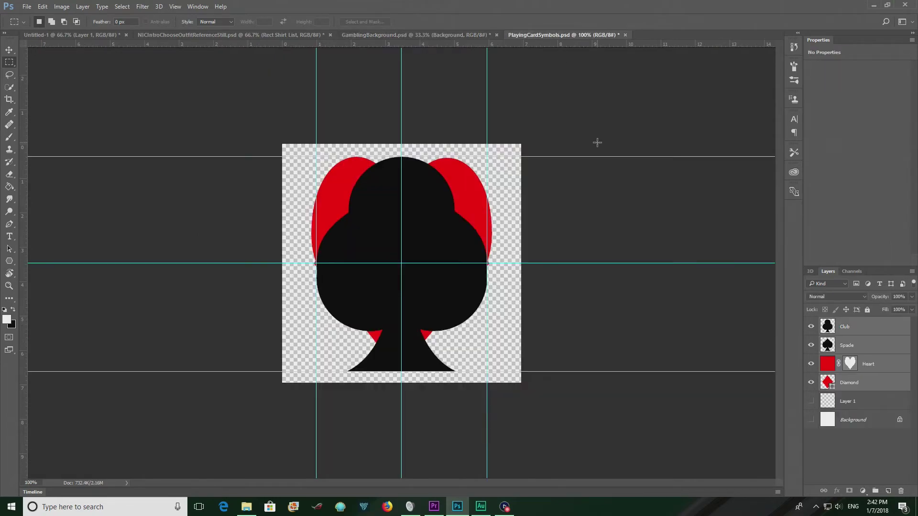
pyautogui.click(435, 506)
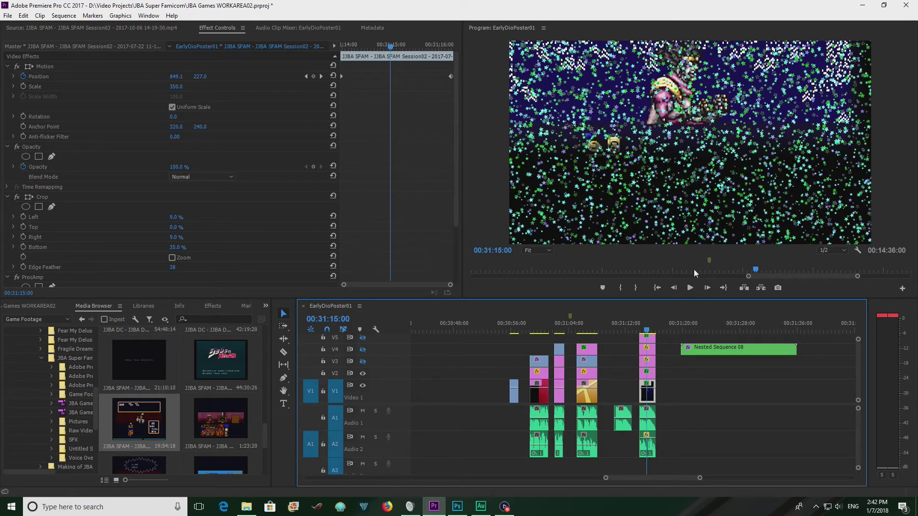
pyautogui.click(461, 511)
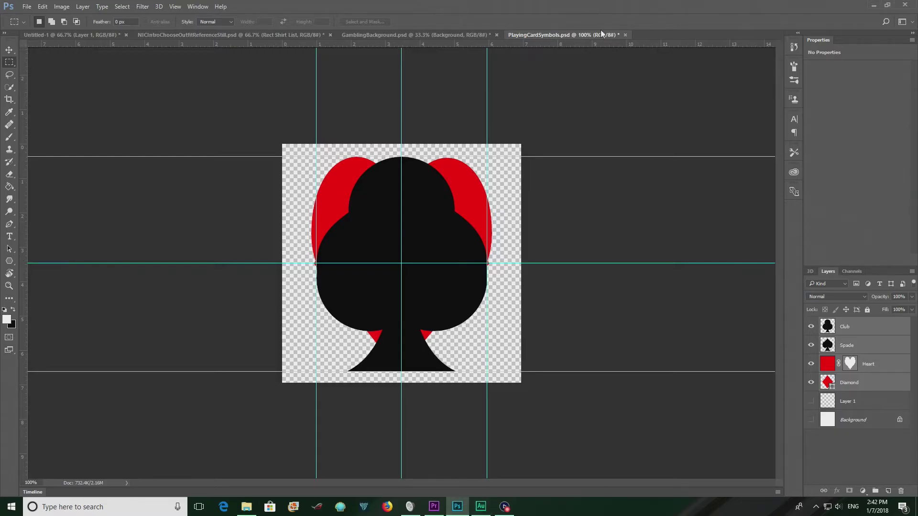
# Create a new 50 x 50 pixel document at 72 ppi in RGB Color with a white background.
pyautogui.click(27, 6)
pyautogui.click(38, 13)
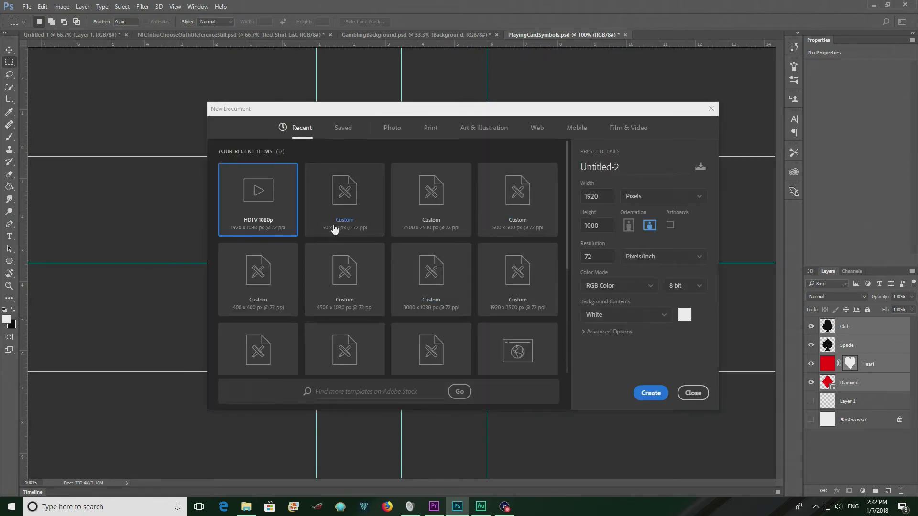
pyautogui.click(340, 192)
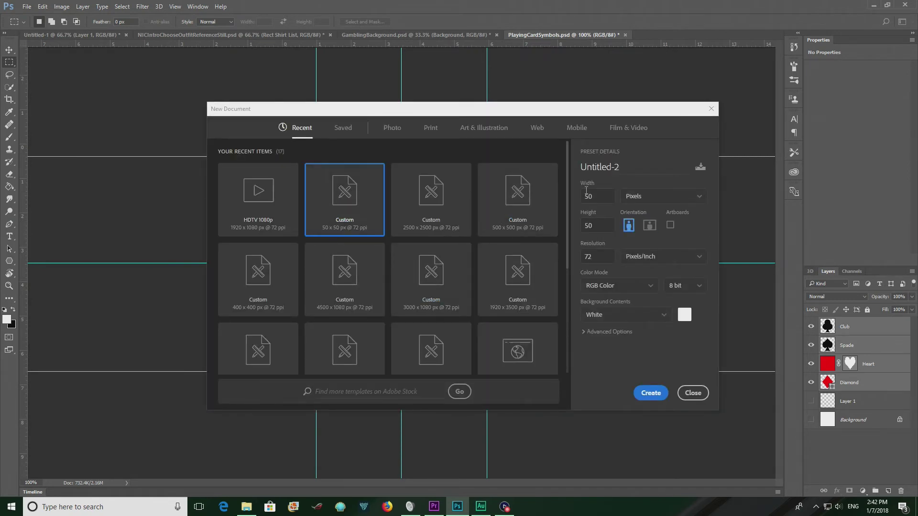
pyautogui.click(650, 394)
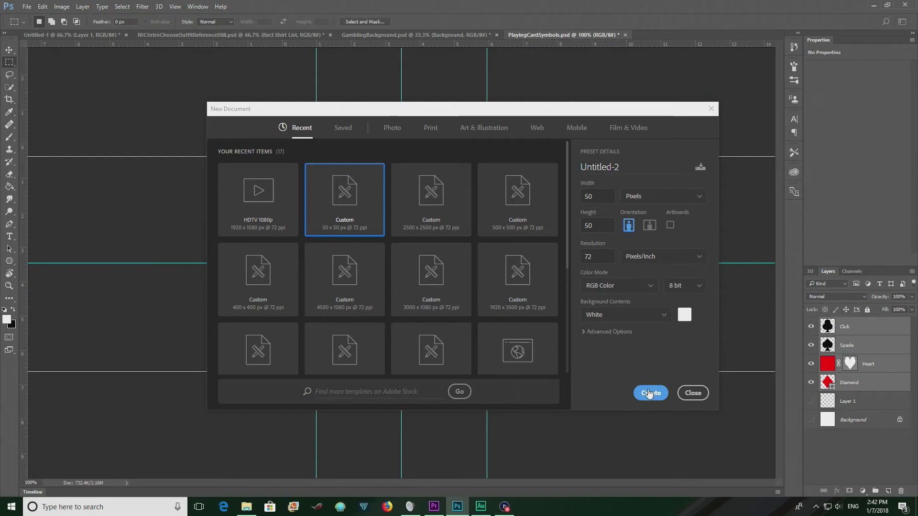
# Add an empty layer above the Background and hide the white Background layer.
pyautogui.click(9, 285)
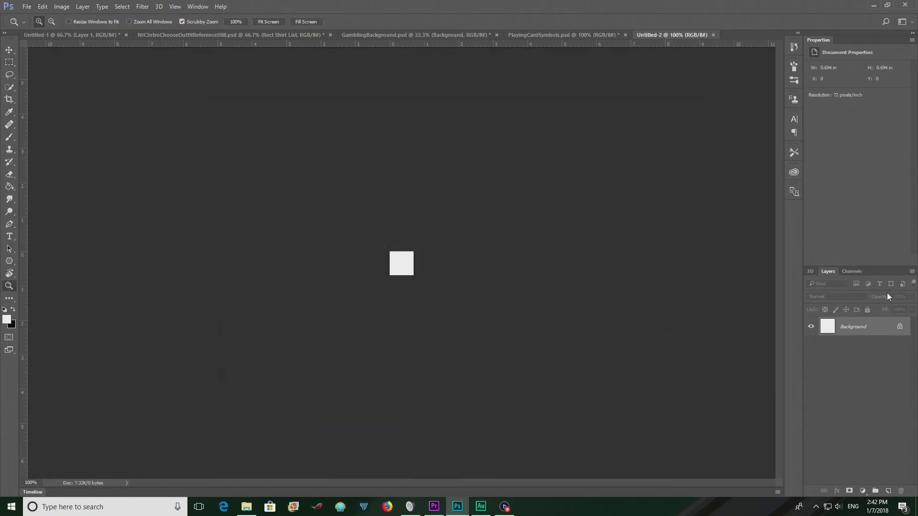
pyautogui.click(883, 491)
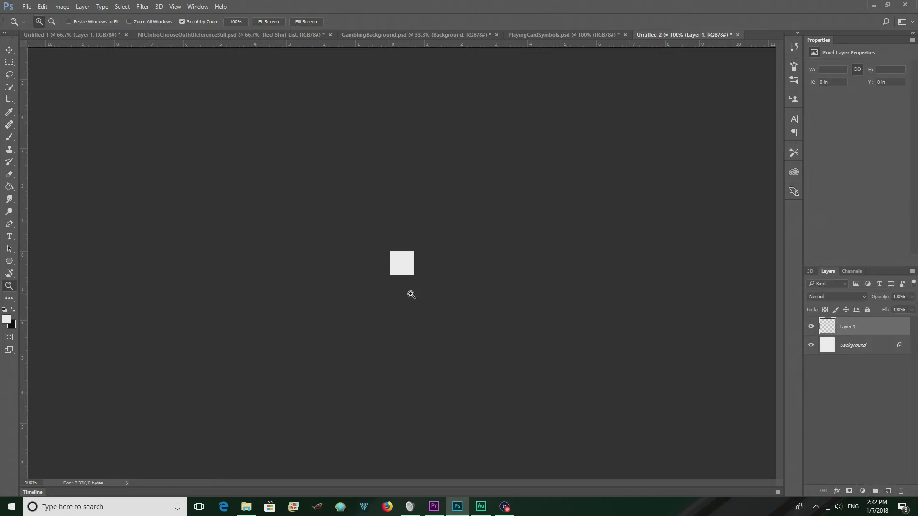
pyautogui.click(398, 262)
pyautogui.click(409, 271)
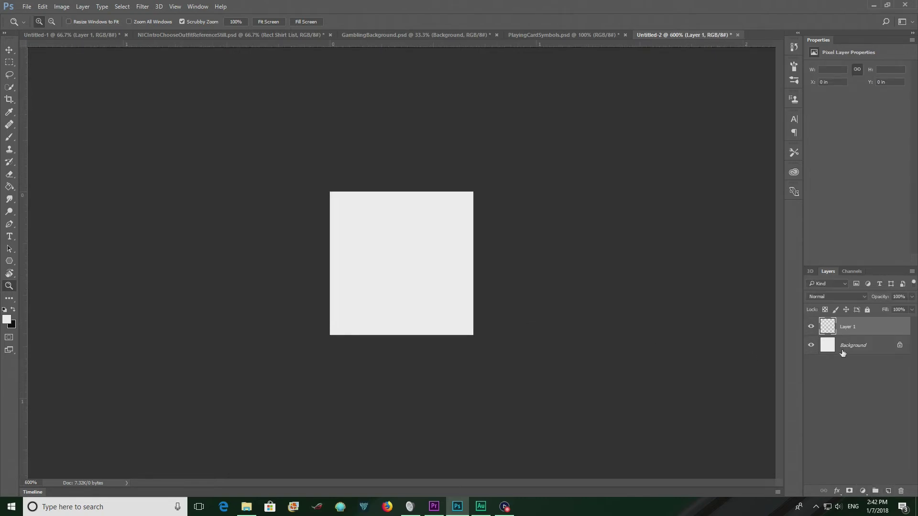
pyautogui.click(811, 345)
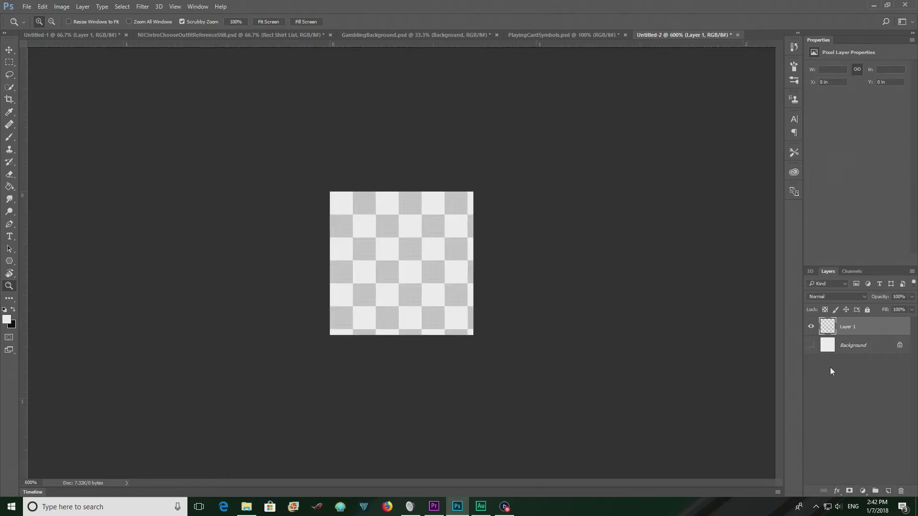
# Place one horizontal and one vertical guide crossing at the centre of the canvas.
pyautogui.click(9, 261)
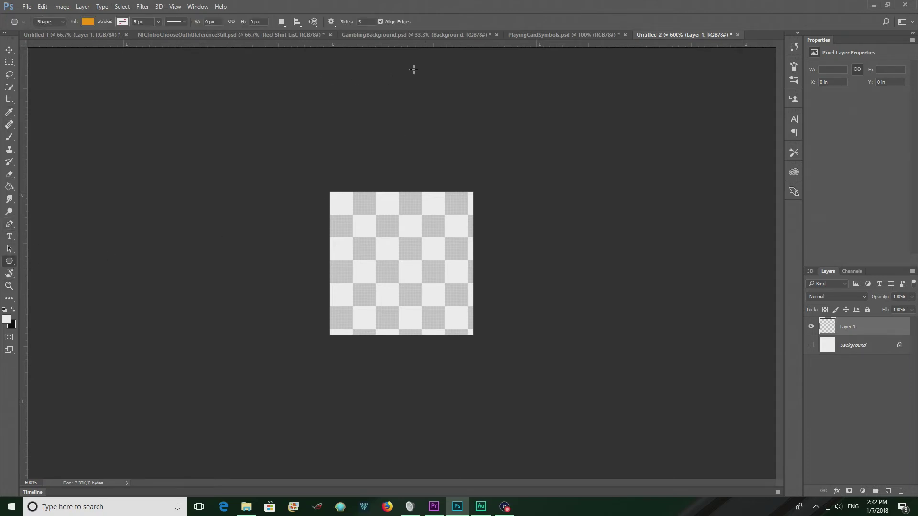
pyautogui.moveTo(359, 46); pyautogui.dragTo(376, 262)
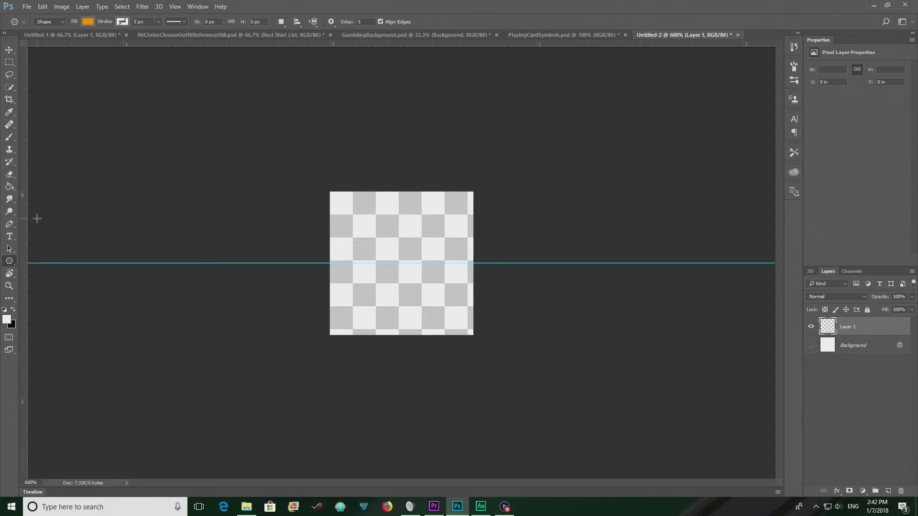
pyautogui.moveTo(24, 222); pyautogui.dragTo(401, 289)
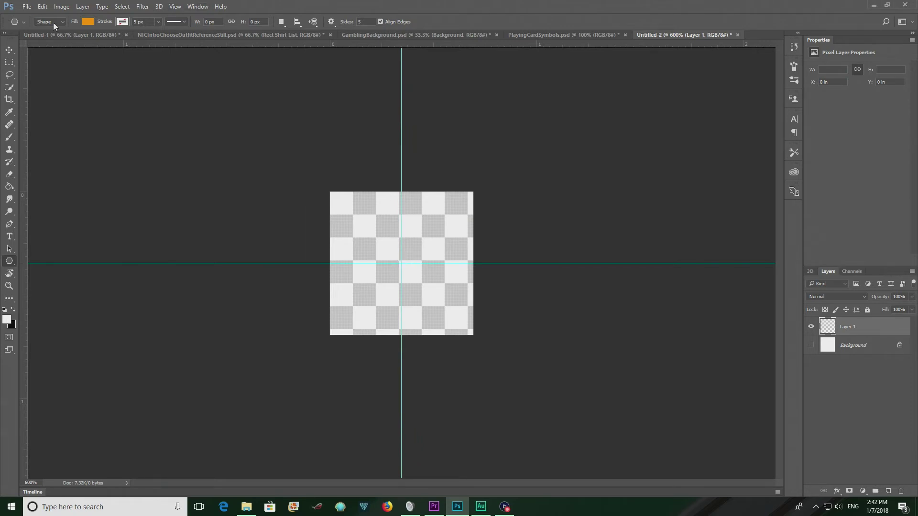
# Draw an orange five-pointed star, about 41 x 39 px, outward from the guide intersection, undoing the first attempt.
pyautogui.moveTo(401, 286); pyautogui.dragTo(442, 228)
pyautogui.hotkey('ctrl', 'z')
pyautogui.moveTo(400, 263); pyautogui.dragTo(459, 243)
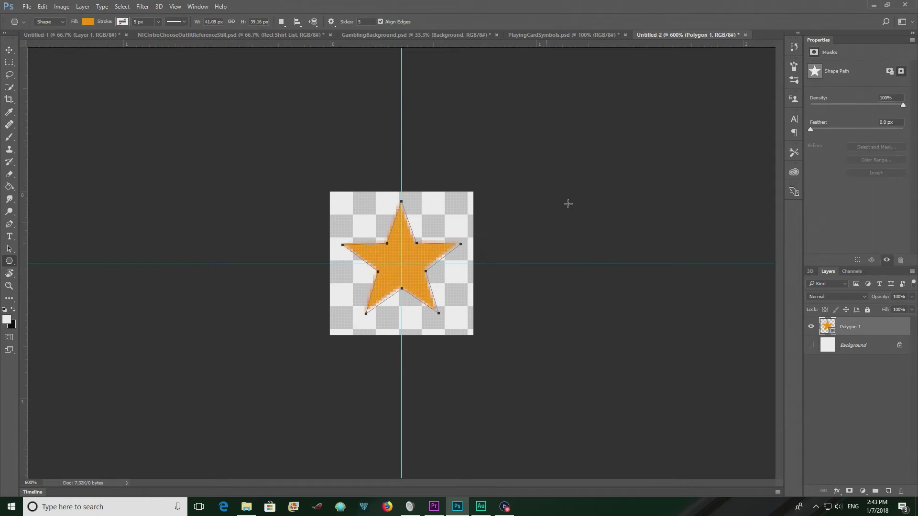
# Locate the Define Pattern command for the star and switch to the Untitled-1 document.
pyautogui.click(44, 7)
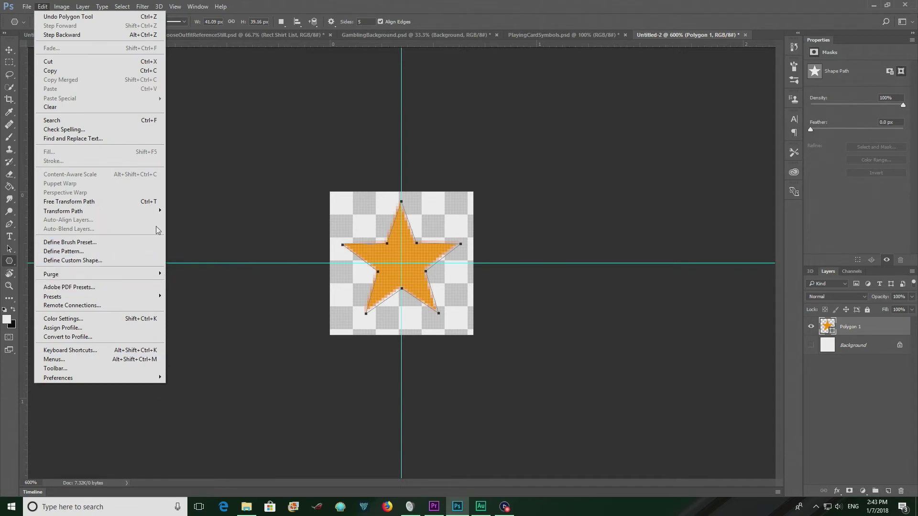
pyautogui.click(305, 158)
pyautogui.click(90, 33)
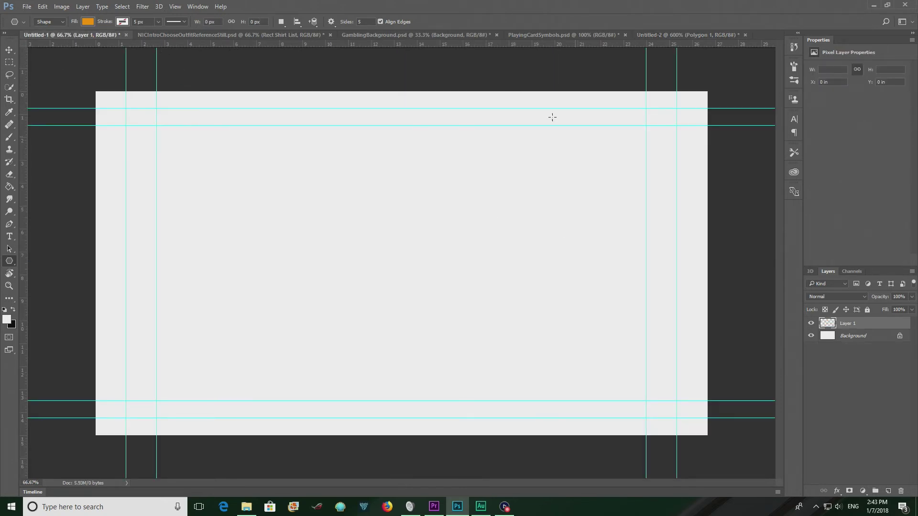
# Set up a scripted pattern fill for Layer 1 using the orange star tile and the Random Fill script.
pyautogui.click(26, 7)
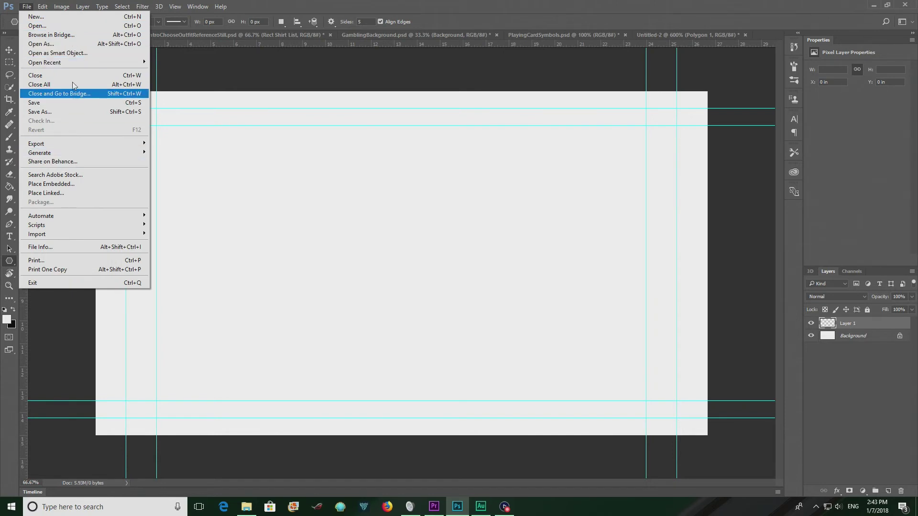
pyautogui.moveTo(42, 6)
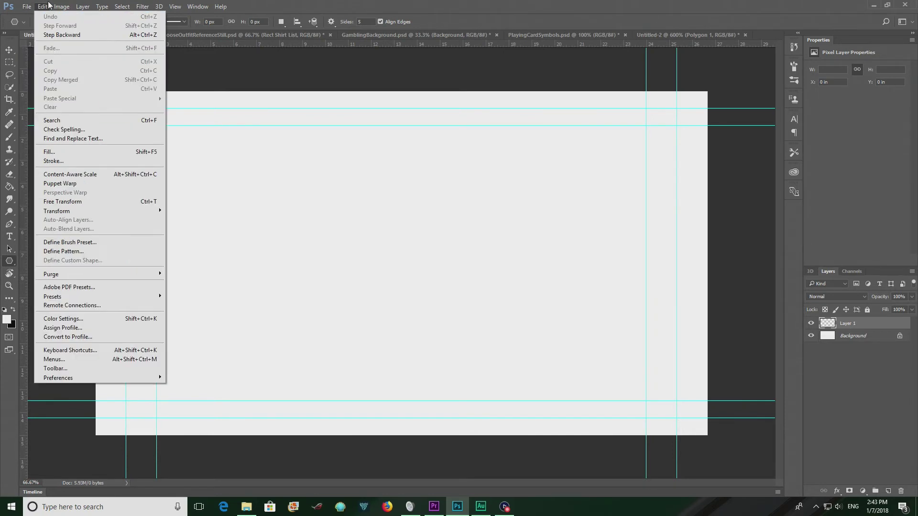
pyautogui.click(84, 153)
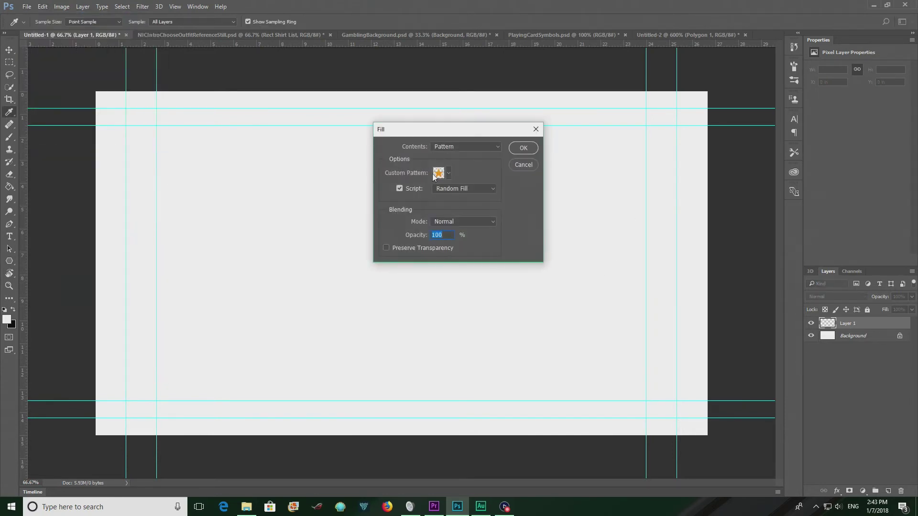
pyautogui.click(448, 173)
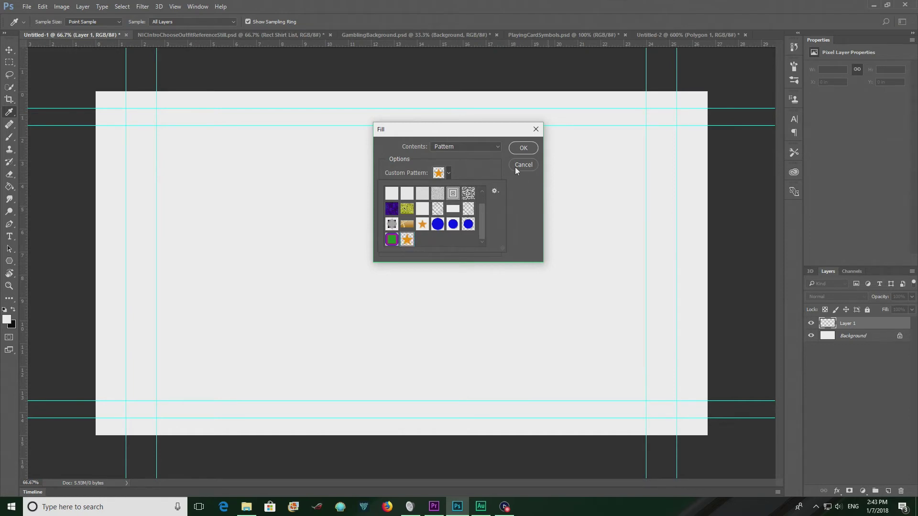
pyautogui.click(463, 171)
pyautogui.click(491, 190)
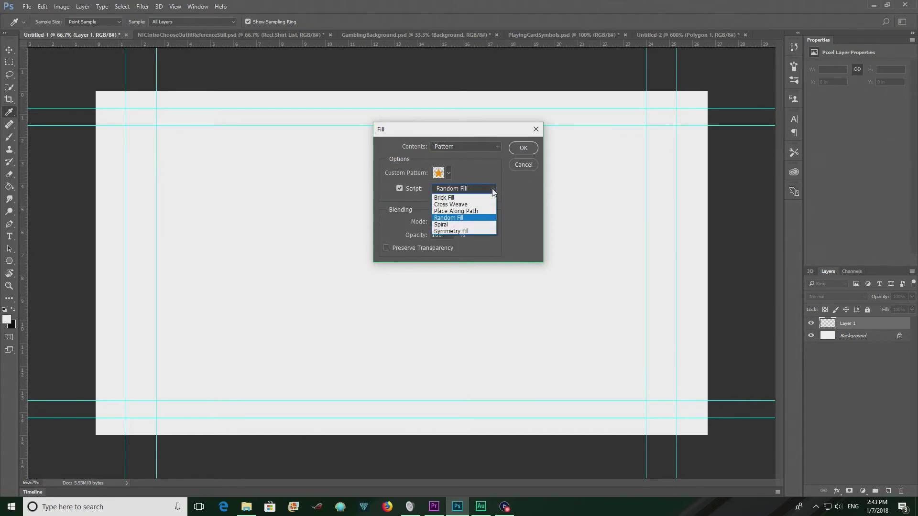
pyautogui.click(444, 219)
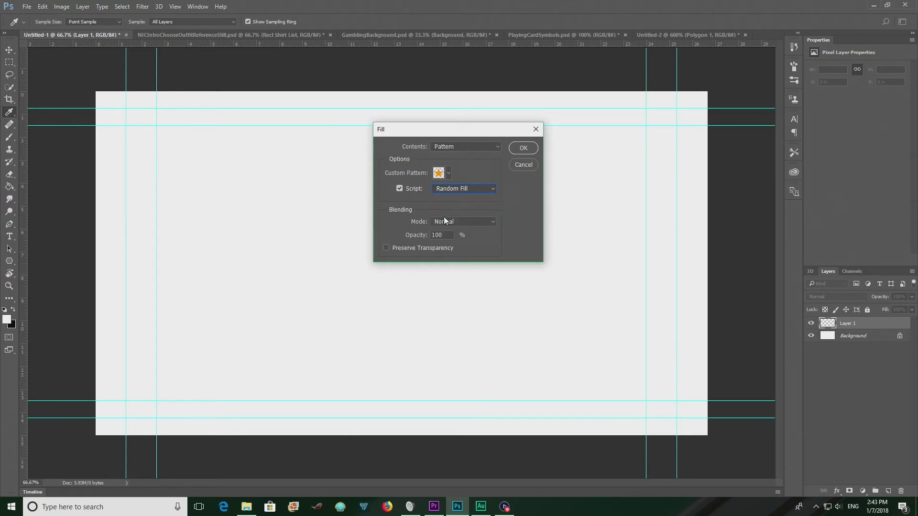
pyautogui.click(524, 148)
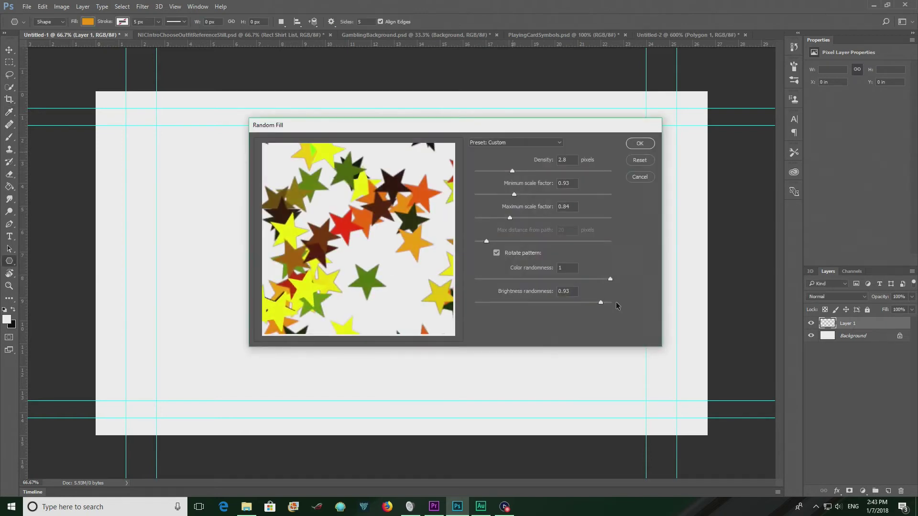
# Fill Layer 1 with random stars at density 3.3 and a minimum scale factor of 0.76.
pyautogui.click(518, 171)
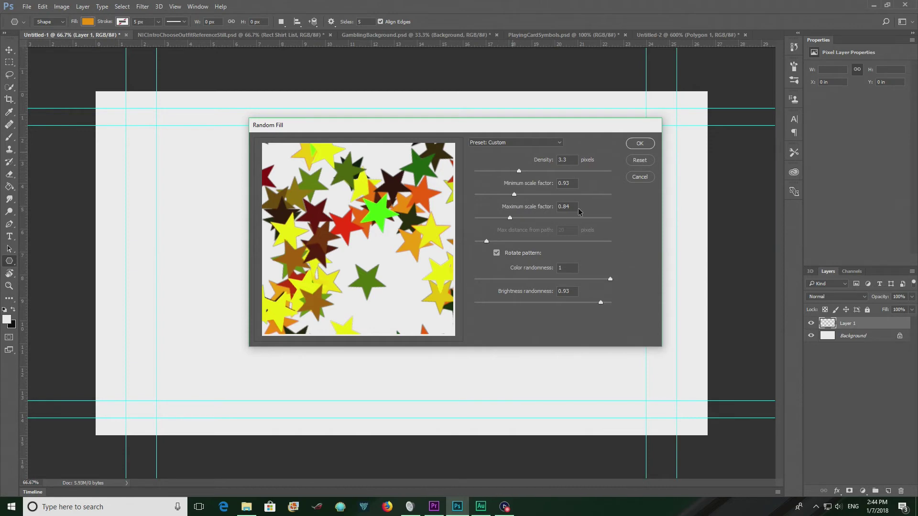
pyautogui.moveTo(514, 194); pyautogui.dragTo(529, 195)
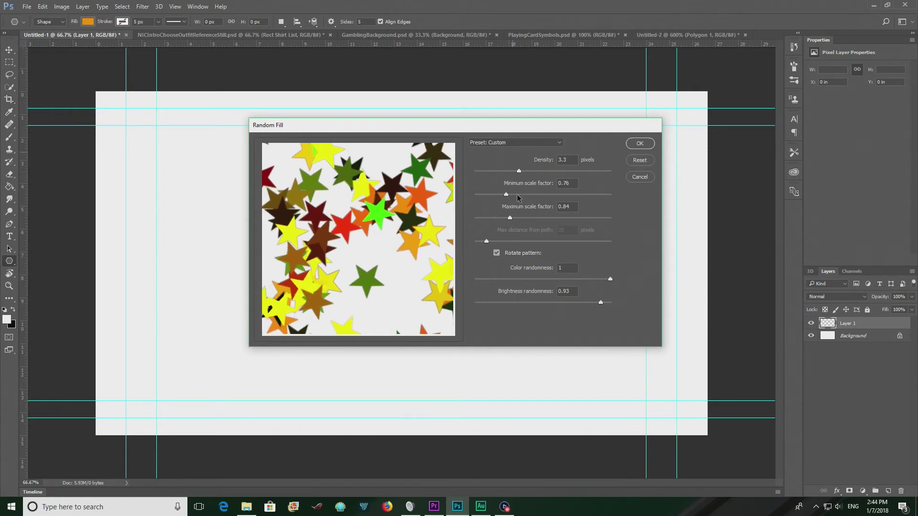
pyautogui.click(640, 144)
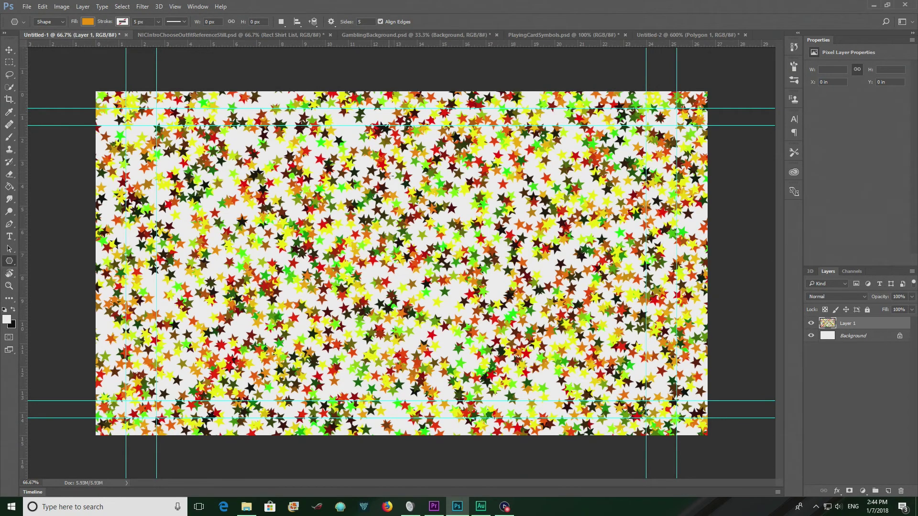
# Hide the white Background layer.
pyautogui.click(811, 336)
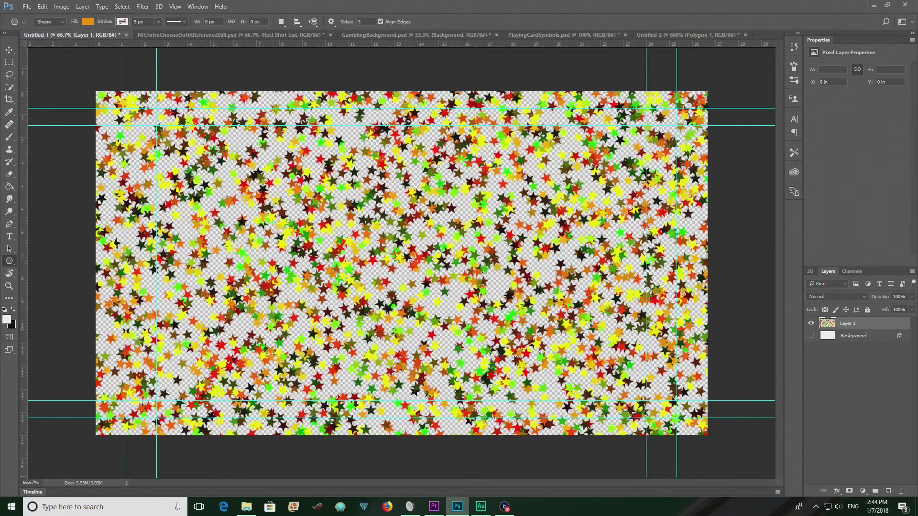
# Switch to Premiere Pro, select the JumbledStars.png clip, and preview its keyframed position and hue animation from the clip's start.
pyautogui.click(433, 507)
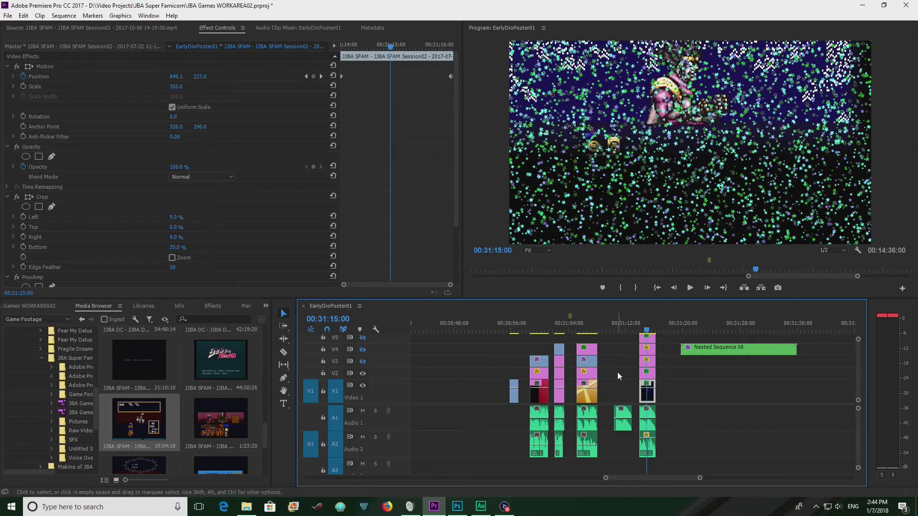
pyautogui.click(647, 373)
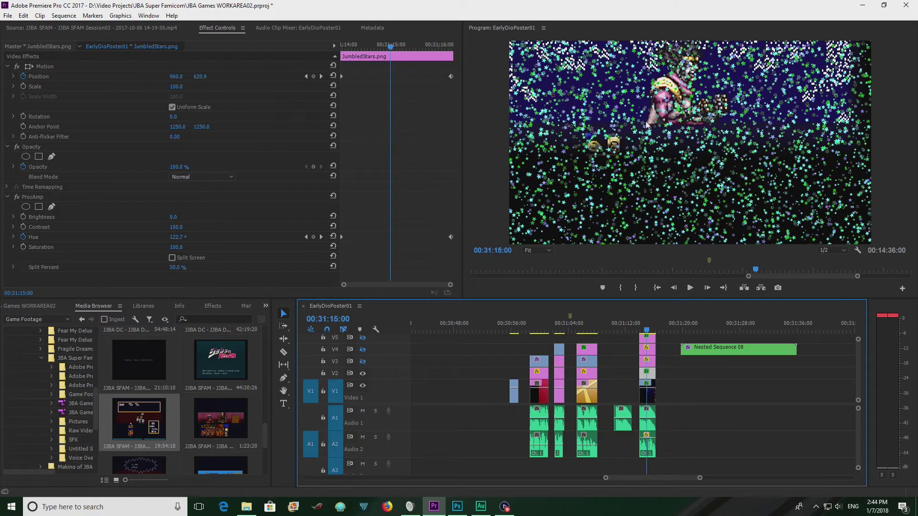
pyautogui.moveTo(371, 43); pyautogui.dragTo(325, 64)
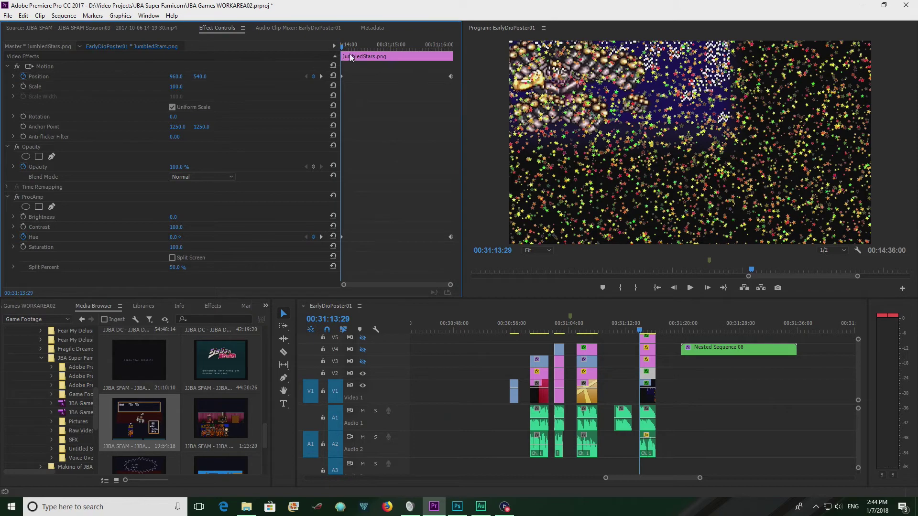
pyautogui.moveTo(342, 48); pyautogui.dragTo(436, 56)
pyautogui.press('space')
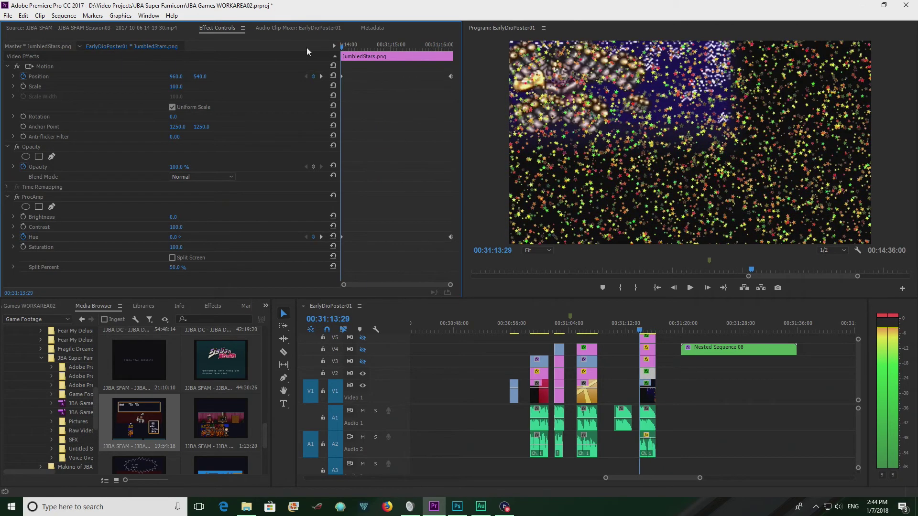
# Locate ProcAmp among the Adjust video effects and examine the star clip's hue shift at its end and near its start.
pyautogui.click(212, 306)
pyautogui.click(7, 370)
pyautogui.click(12, 379)
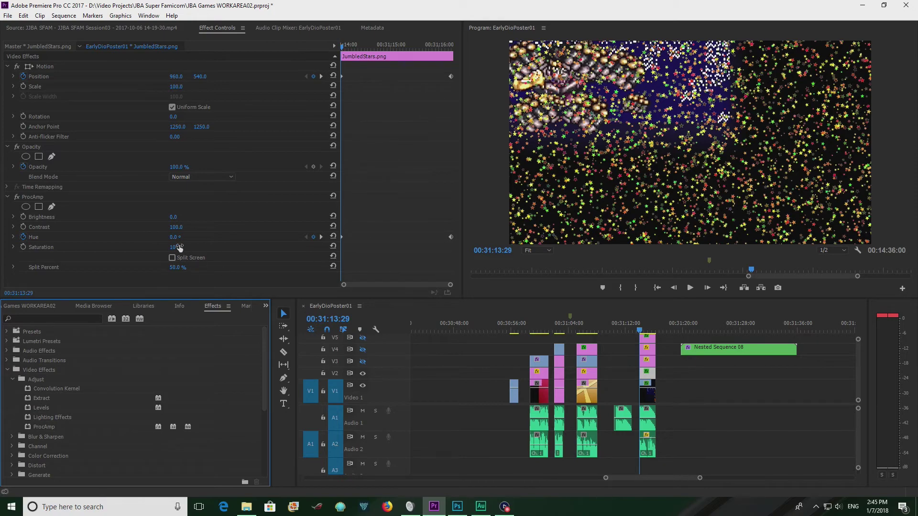
pyautogui.moveTo(345, 49); pyautogui.dragTo(456, 47)
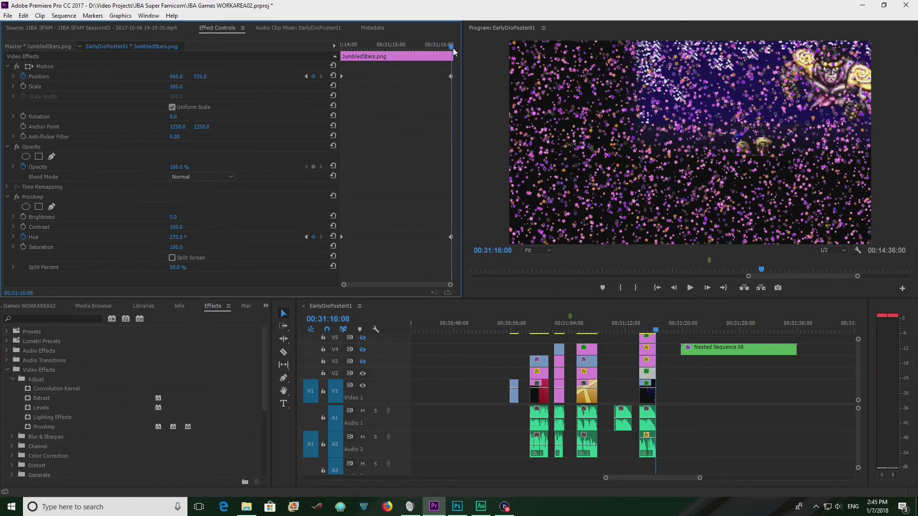
pyautogui.click(360, 44)
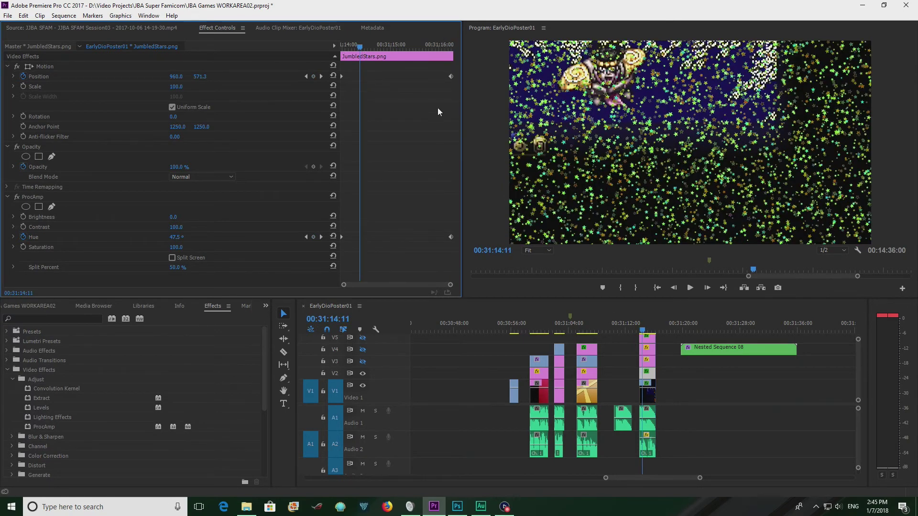
# Turn on the output of tracks V3, V4 and V5, and inspect the spotlight and CheckeredPatternJoJo.jpg clips.
pyautogui.click(362, 361)
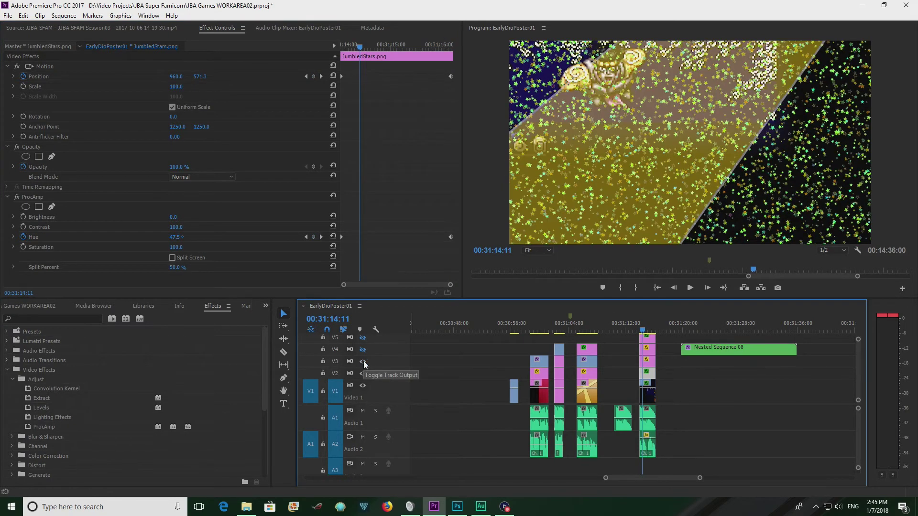
pyautogui.click(362, 349)
pyautogui.moveTo(643, 331); pyautogui.dragTo(649, 334)
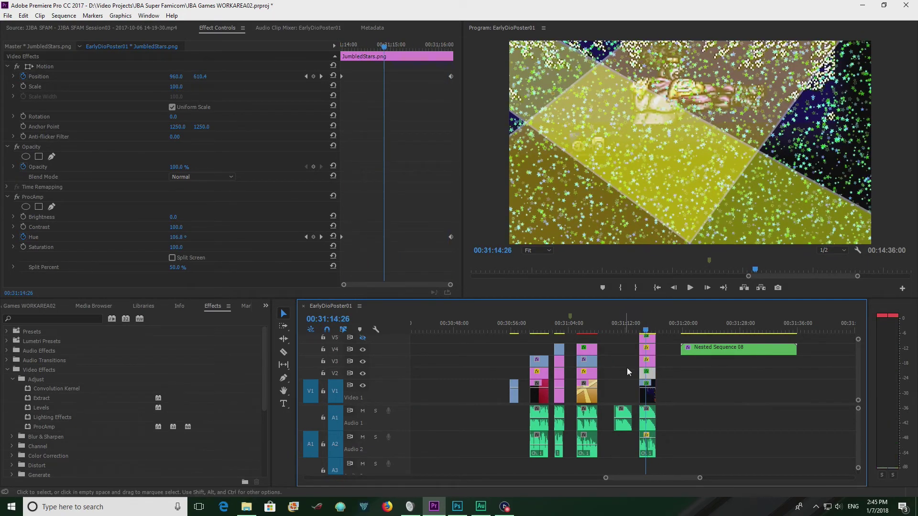
pyautogui.click(650, 365)
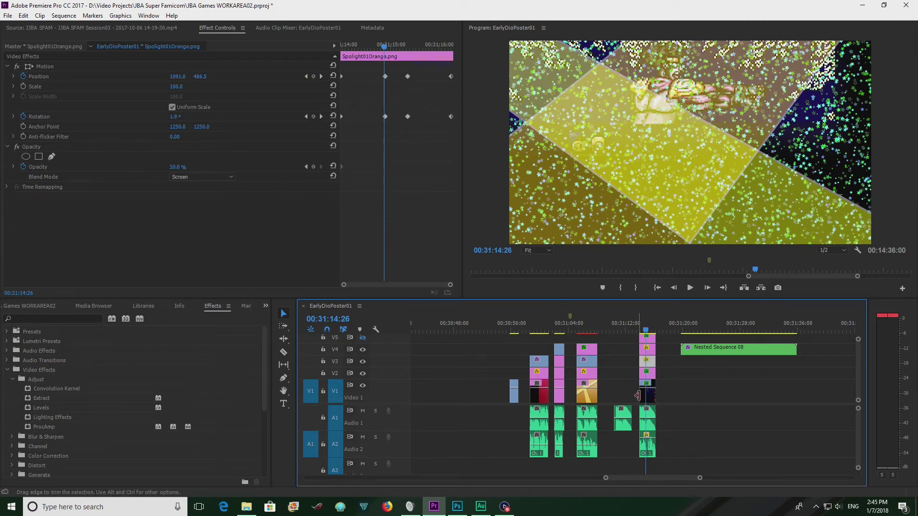
pyautogui.click(651, 348)
pyautogui.click(652, 338)
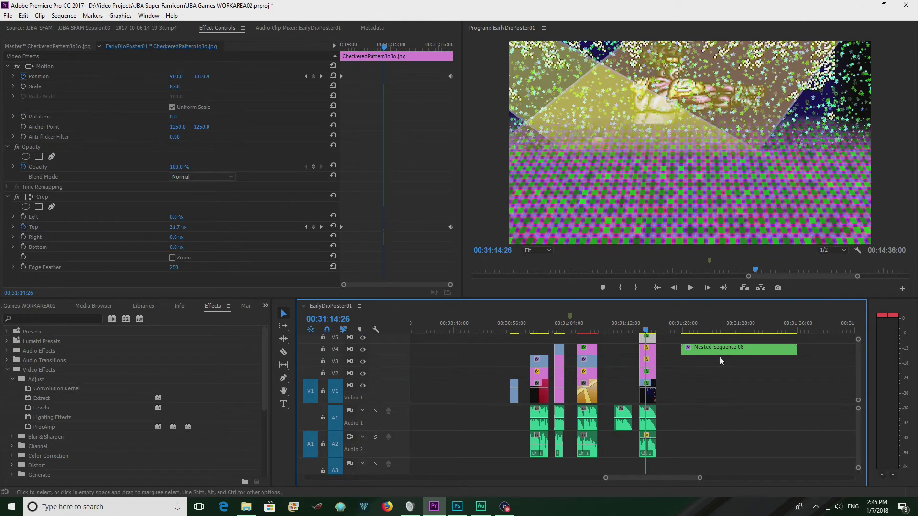
# Switch to Photoshop and undo the random star fill on Layer 1.
pyautogui.click(457, 506)
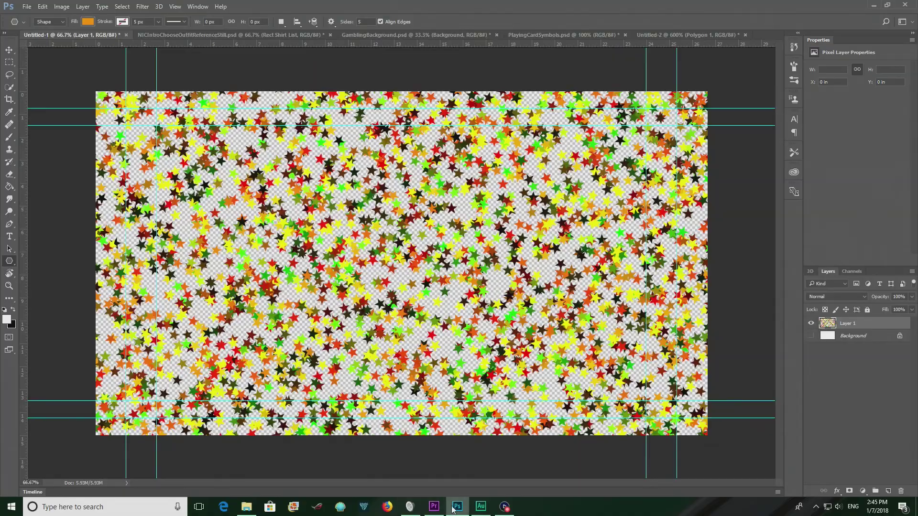
pyautogui.click(434, 506)
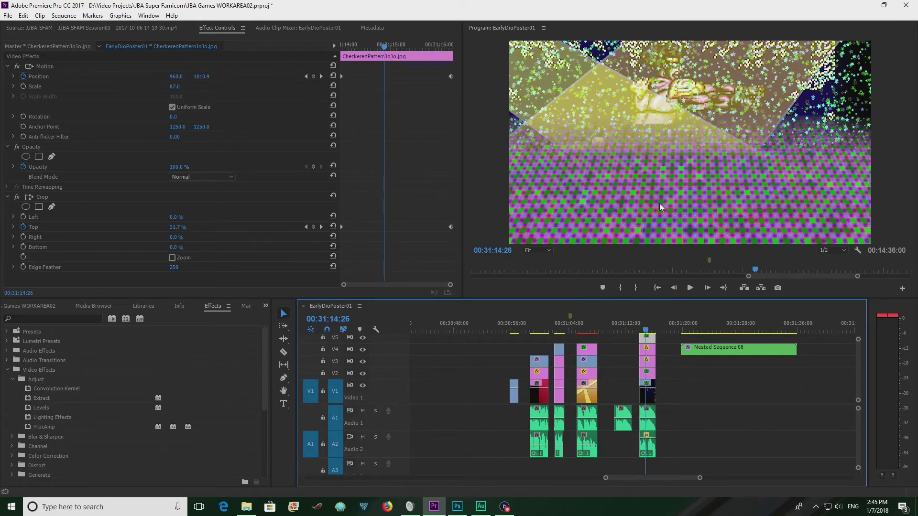
pyautogui.click(457, 507)
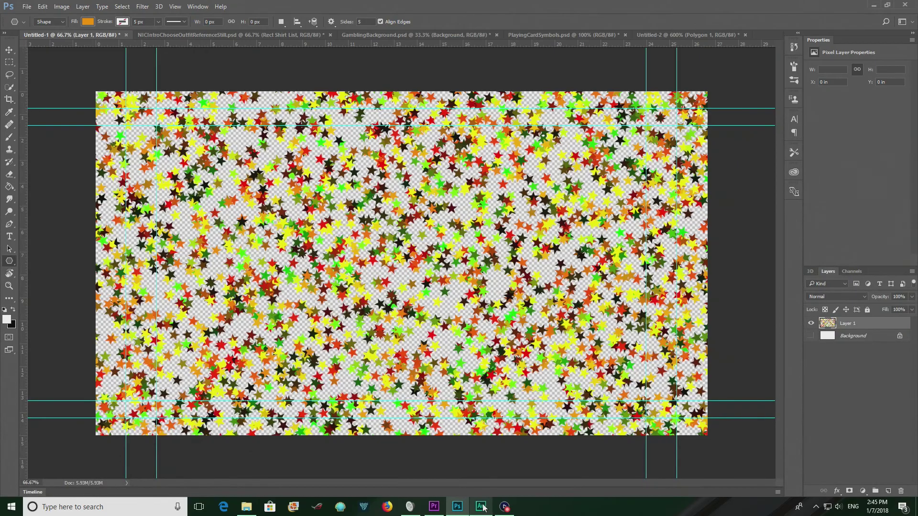
pyautogui.click(24, 7)
pyautogui.click(261, 4)
pyautogui.hotkey('ctrl', 'z')
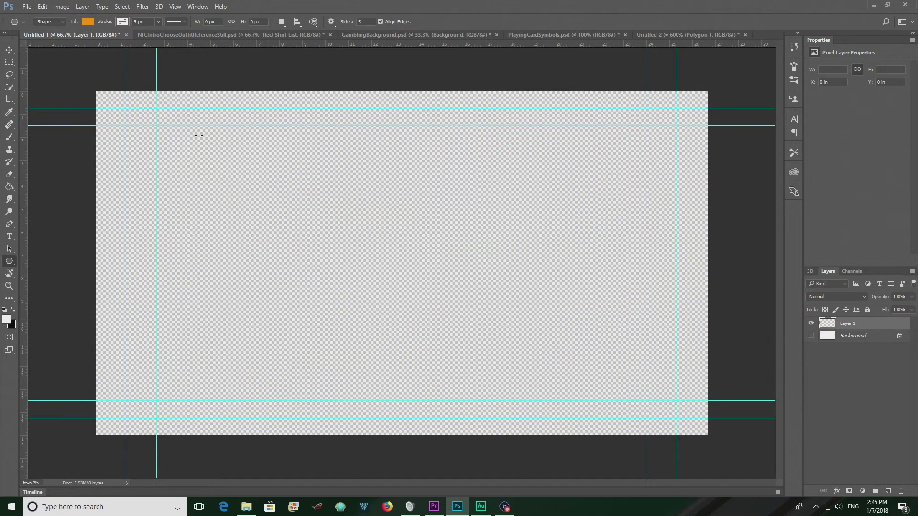
# Set up a scripted pattern fill for Layer 1 using the green and purple square tile and the Brick Fill script.
pyautogui.click(42, 6)
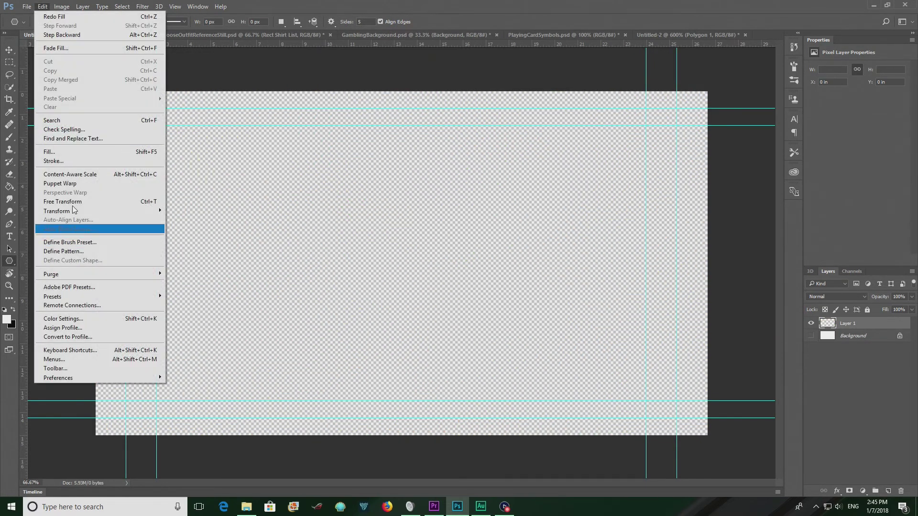
pyautogui.click(87, 155)
pyautogui.click(448, 172)
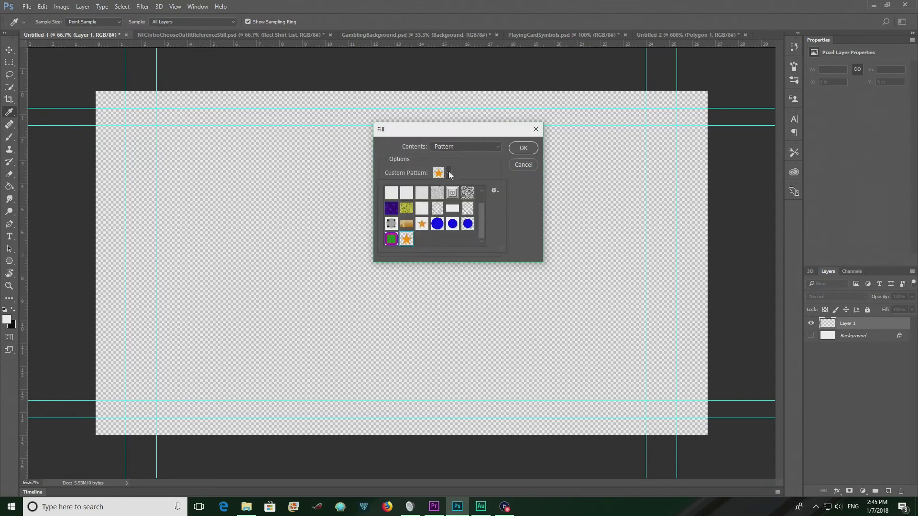
pyautogui.click(392, 241)
pyautogui.click(486, 170)
pyautogui.click(483, 189)
pyautogui.click(481, 196)
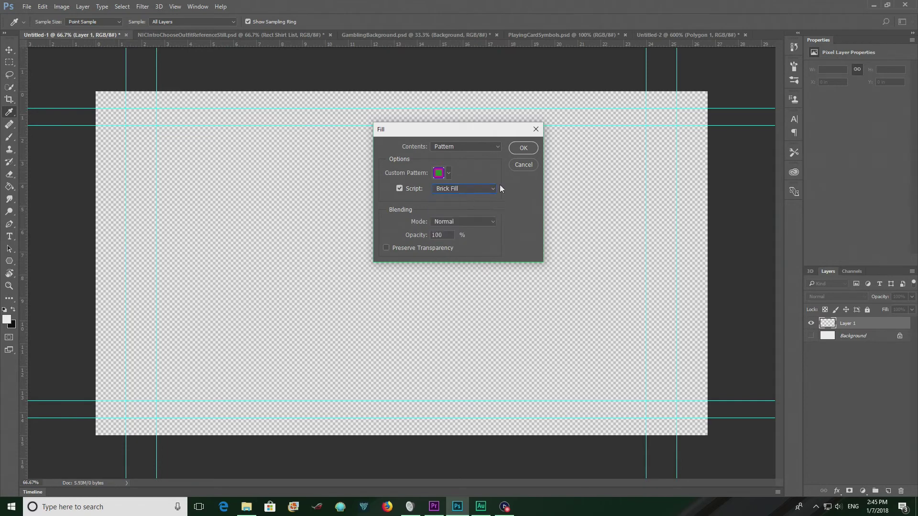
# Raise the brightness randomness and apply the brick fill to Layer 1.
pyautogui.click(522, 148)
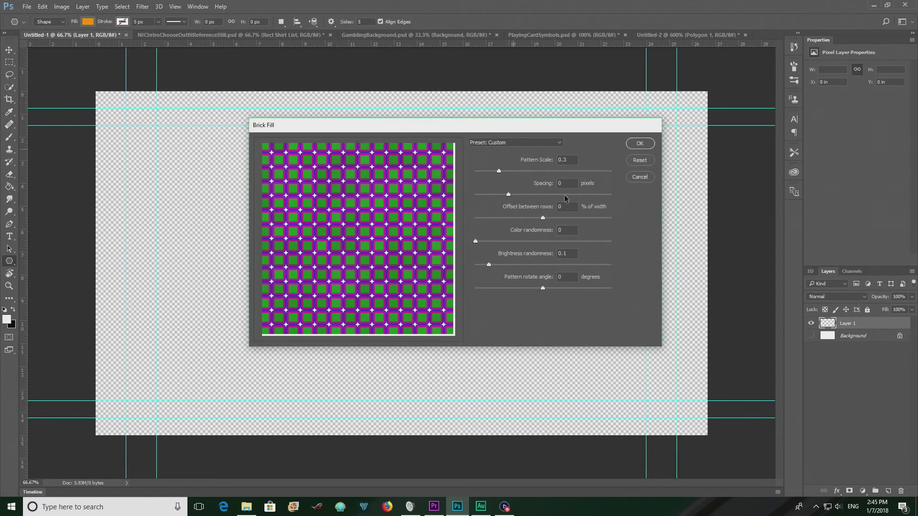
pyautogui.click(519, 265)
pyautogui.click(639, 143)
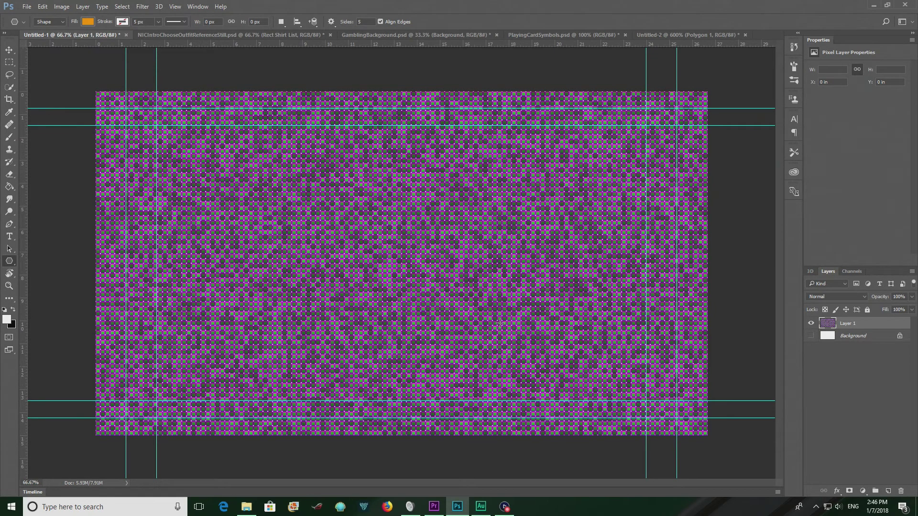
# Switch to Premiere Pro and examine the full layered pose shot, including its upper tracks, around 00:31:14:14.
pyautogui.click(434, 507)
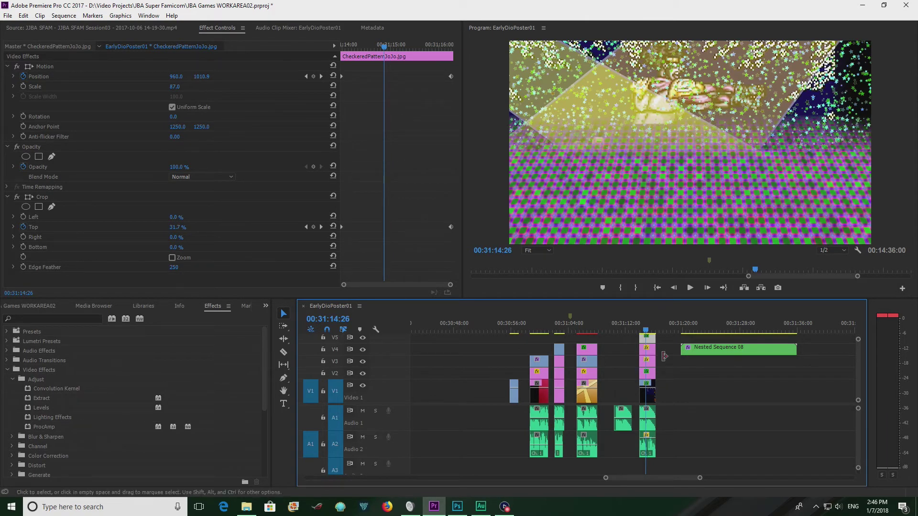
pyautogui.click(645, 332)
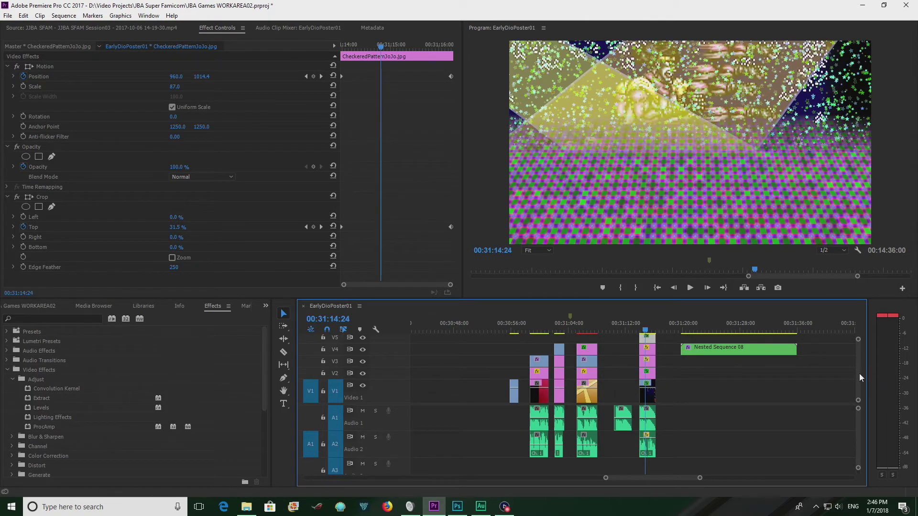
pyautogui.scroll(3, 859, 374)
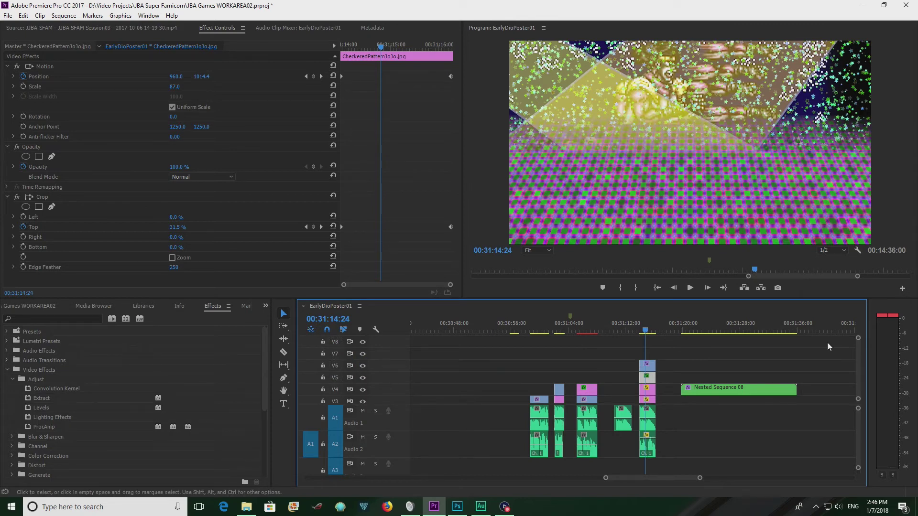
pyautogui.scroll(-3, 858, 356)
pyautogui.click(640, 330)
pyautogui.moveTo(642, 328)
pyautogui.mouseDown()
pyautogui.moveTo(654, 326)
pyautogui.moveTo(642, 328)
pyautogui.mouseUp()
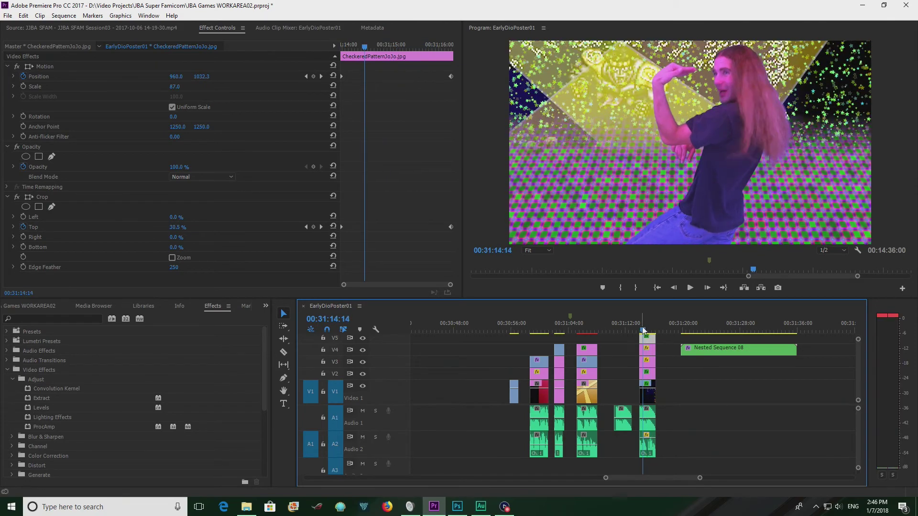
# Compare the blue and orange pose shots at several points between 00:31:02:28 and 00:31:07:20.
pyautogui.click(594, 329)
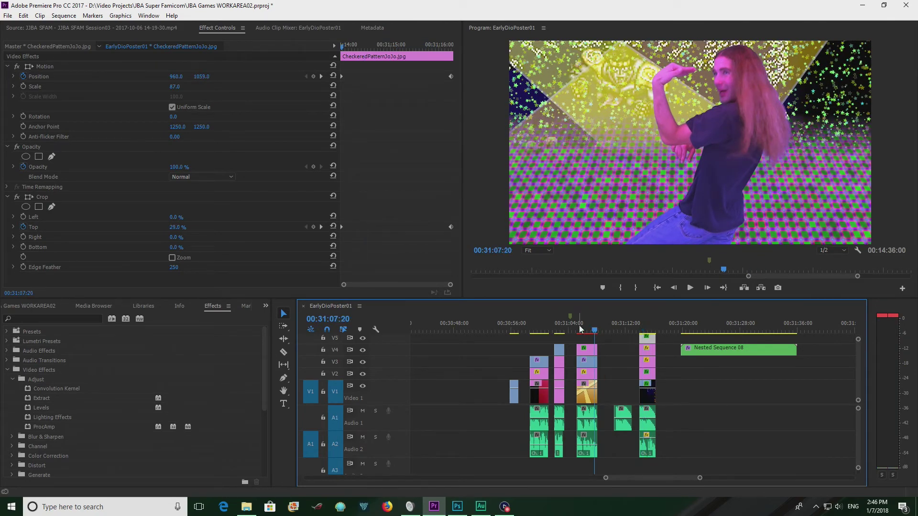
pyautogui.click(561, 330)
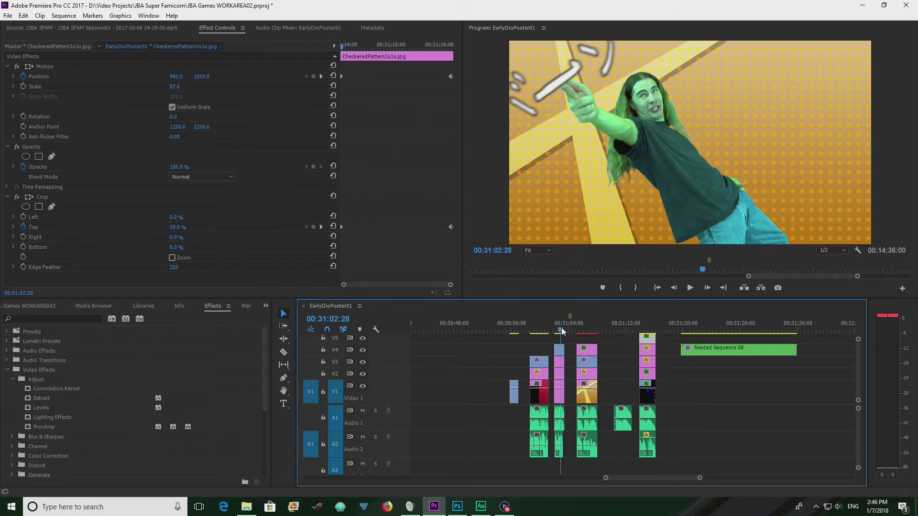
pyautogui.click(589, 330)
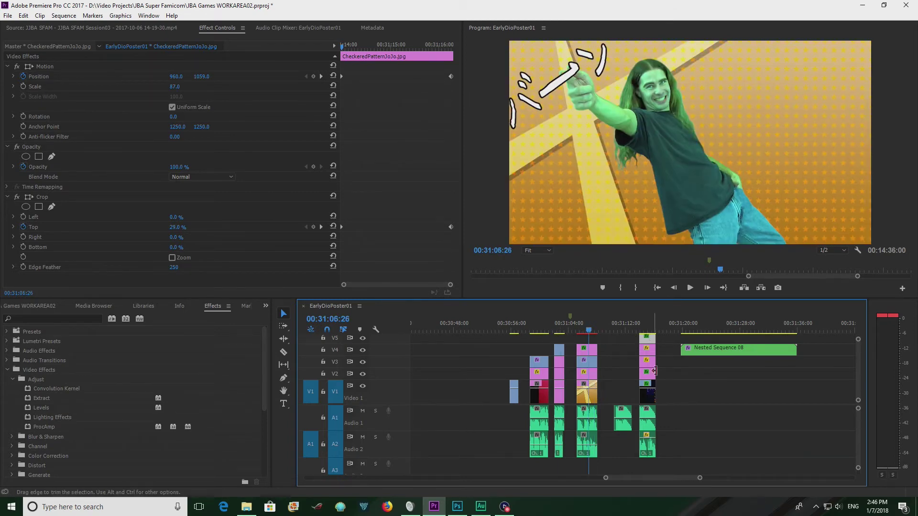
pyautogui.click(583, 330)
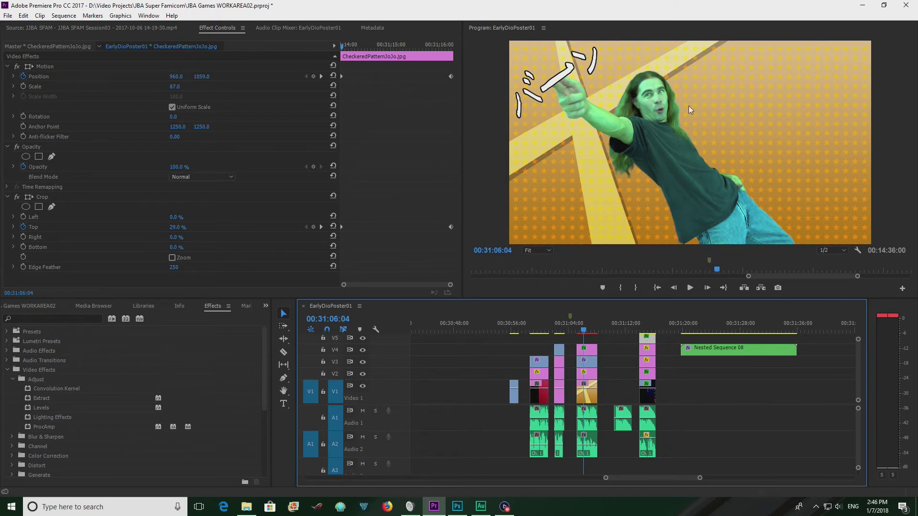
pyautogui.click(561, 331)
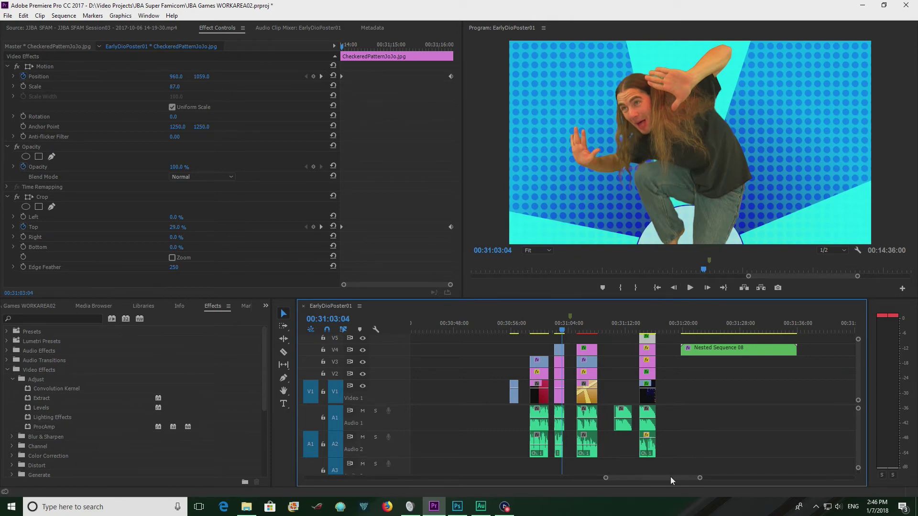
# Go to the earlier edited section of the timeline and view the card-suit pose shot at 00:15:57:16.
pyautogui.scroll(-2, 675, 476)
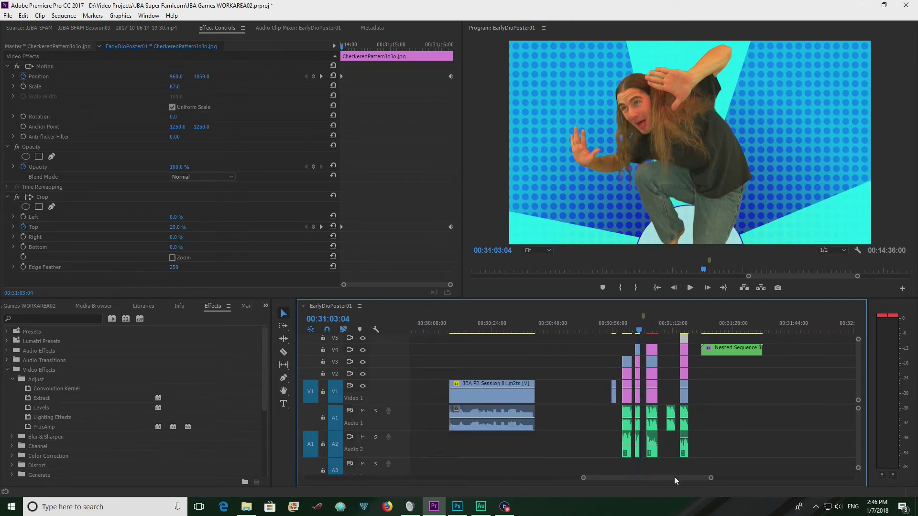
pyautogui.moveTo(675, 478); pyautogui.dragTo(535, 489)
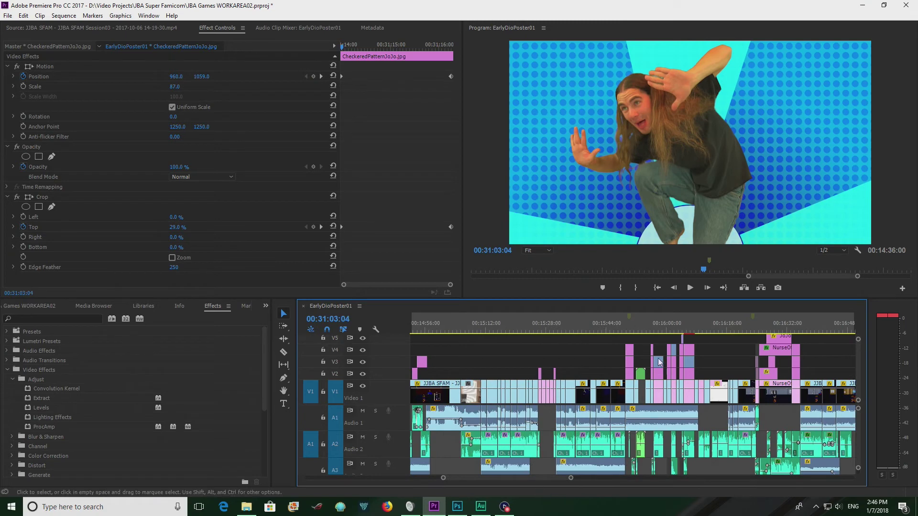
pyautogui.click(657, 330)
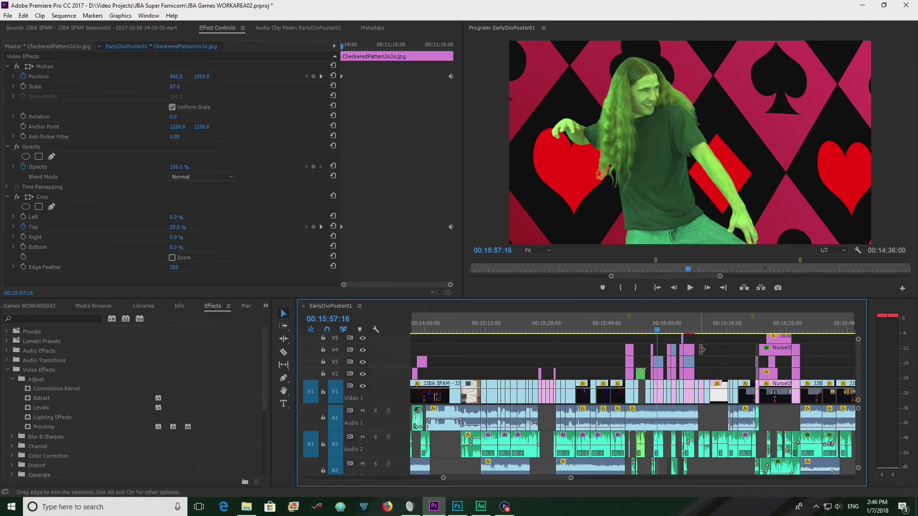
# Play the nurse office dialogue scene from 00:16:21:11 through to about 00:16:35:09.
pyautogui.scroll(-2, 702, 349)
pyautogui.moveTo(684, 325); pyautogui.dragTo(707, 333)
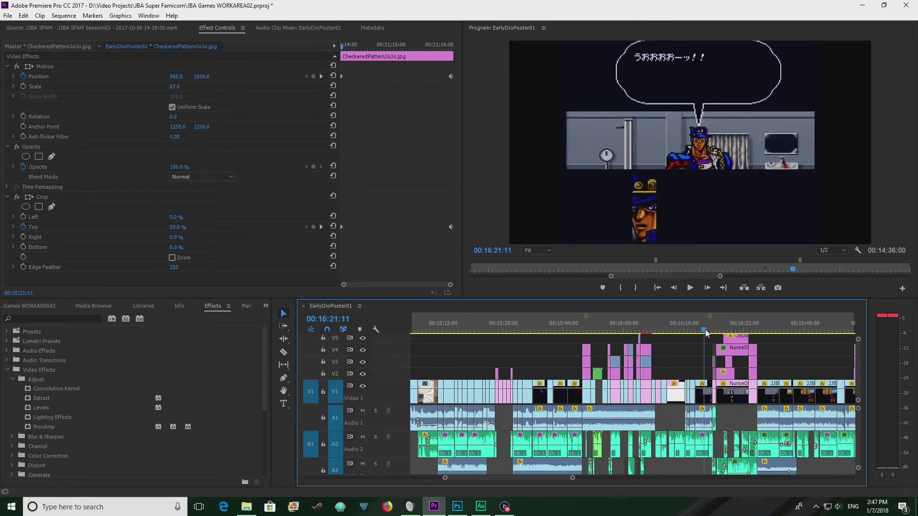
pyautogui.press('space')
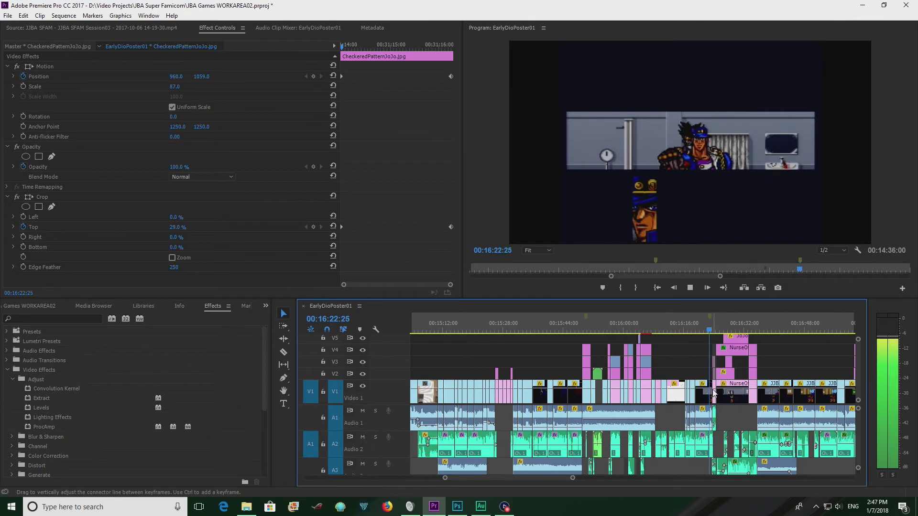
pyautogui.scroll(-2, 714, 393)
pyautogui.press('space')
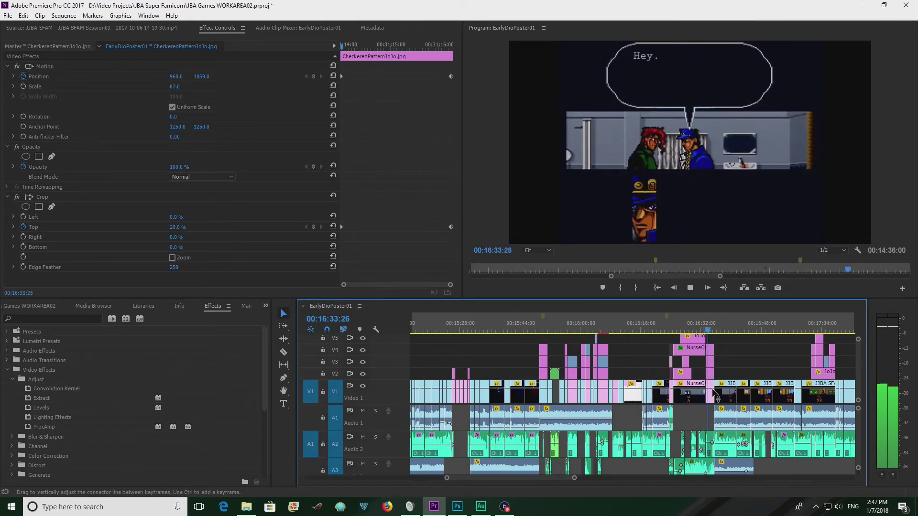
pyautogui.press('space')
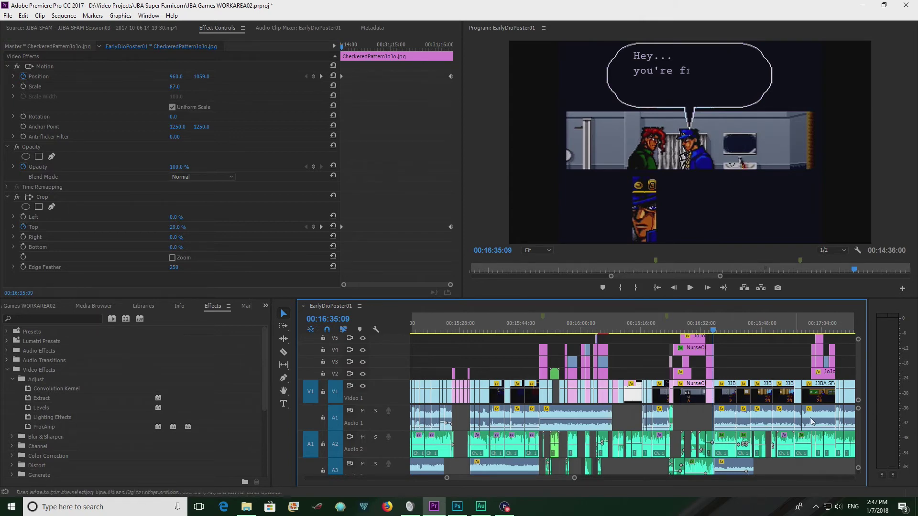
# Return to the start of the parasite motion shot at 00:16:23:21 and examine its TestBlur layers in close detail.
pyautogui.click(669, 325)
pyautogui.moveTo(572, 478); pyautogui.dragTo(521, 479)
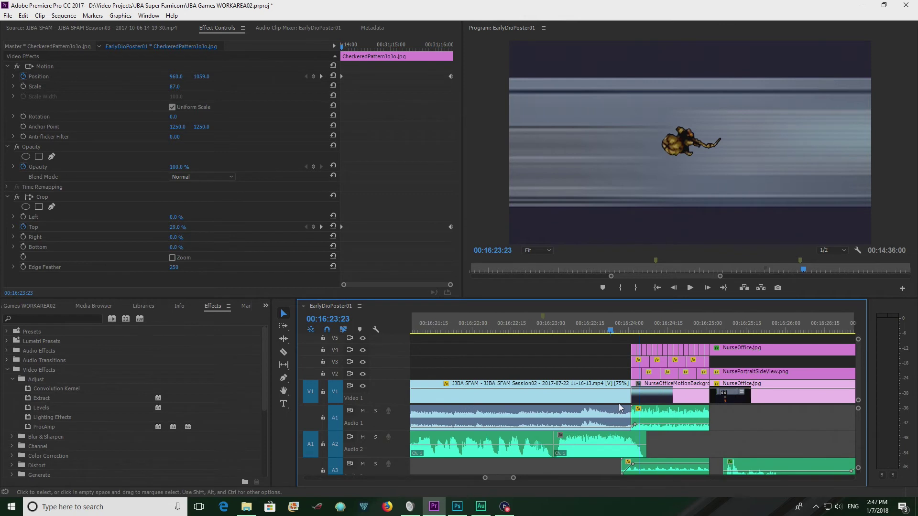
pyautogui.scroll(-3, 618, 404)
pyautogui.moveTo(592, 322); pyautogui.dragTo(641, 325)
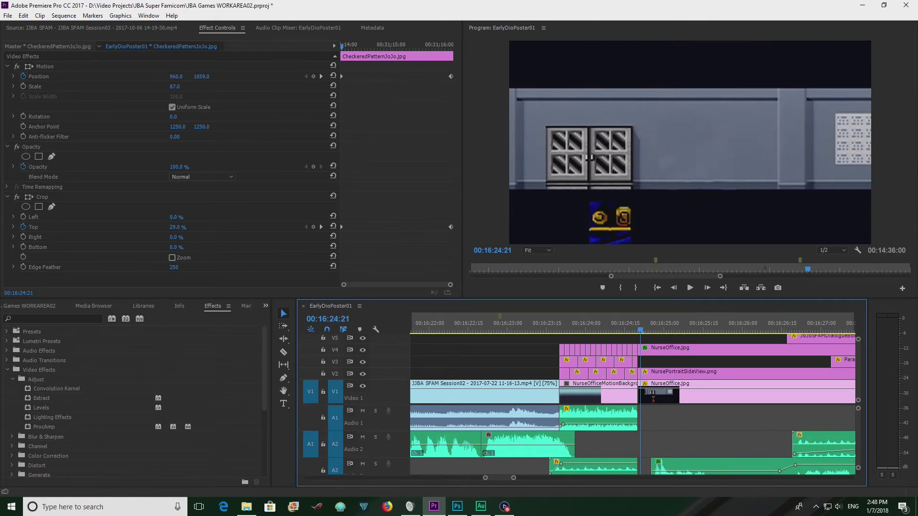
pyautogui.click(563, 329)
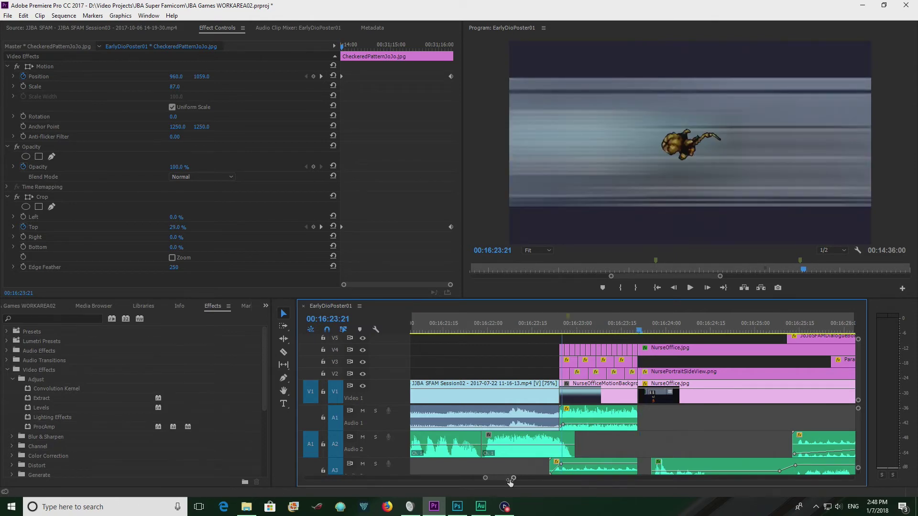
pyautogui.press('=')
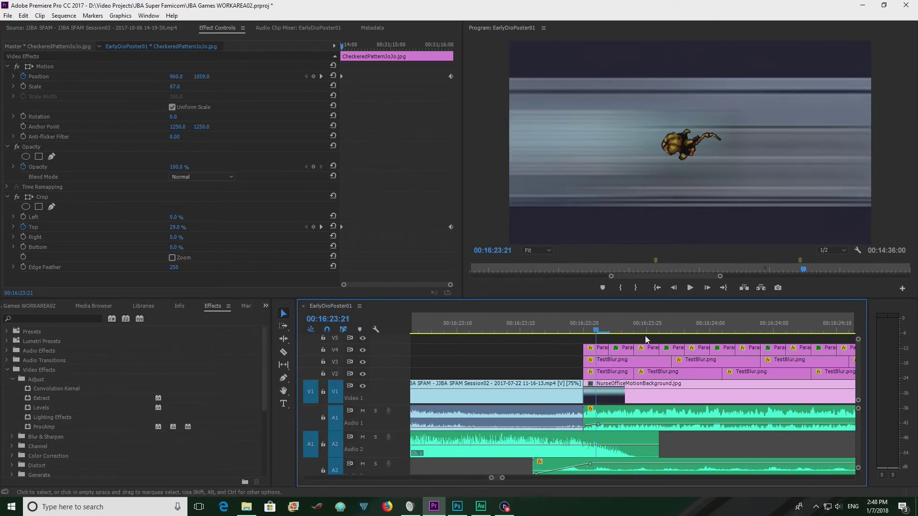
pyautogui.hscroll(3, 645, 344)
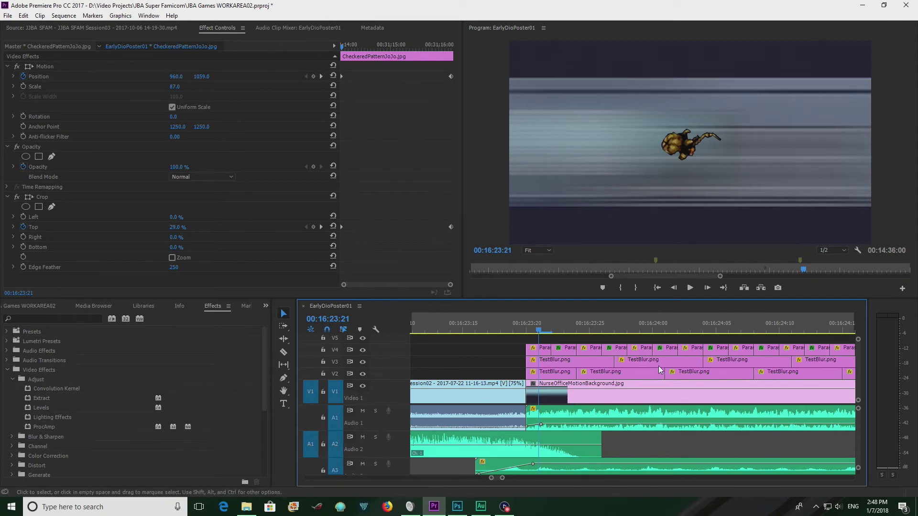
# Play the parasite motion shot and run it back to 00:16:24:03.
pyautogui.press('space')
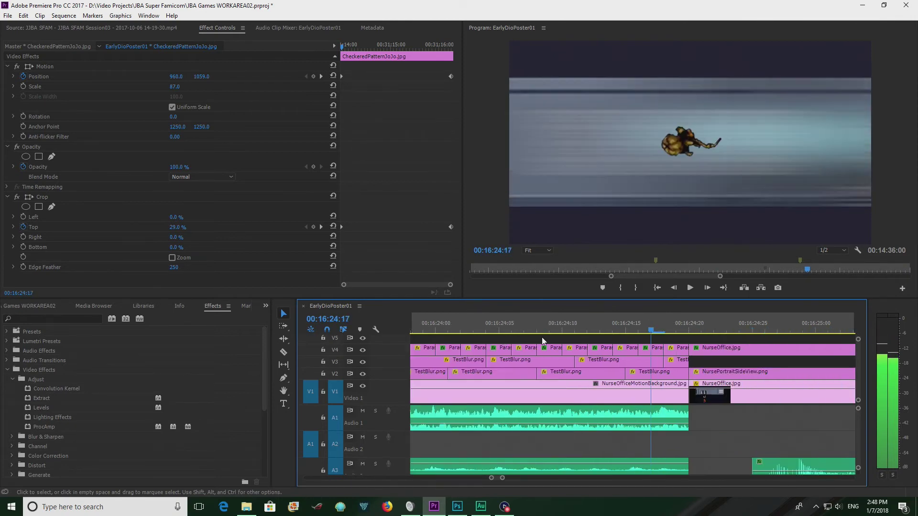
pyautogui.press('j')
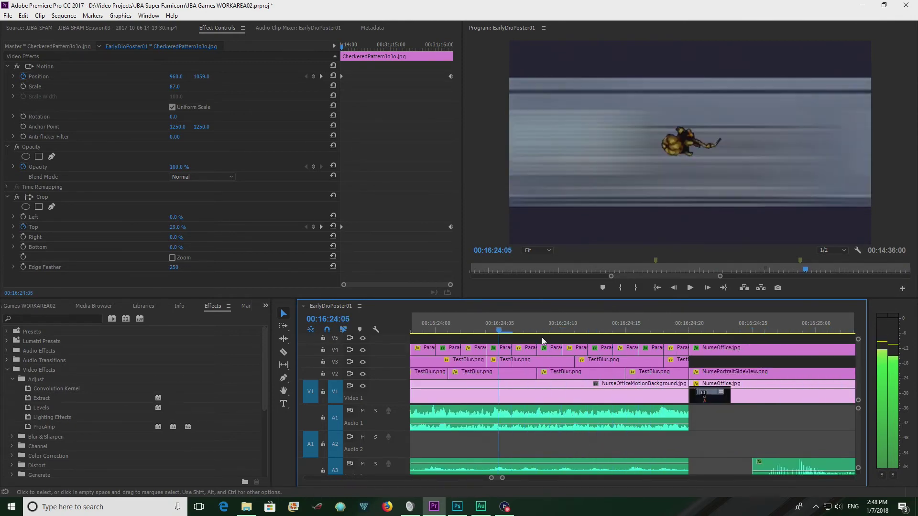
pyautogui.press('k')
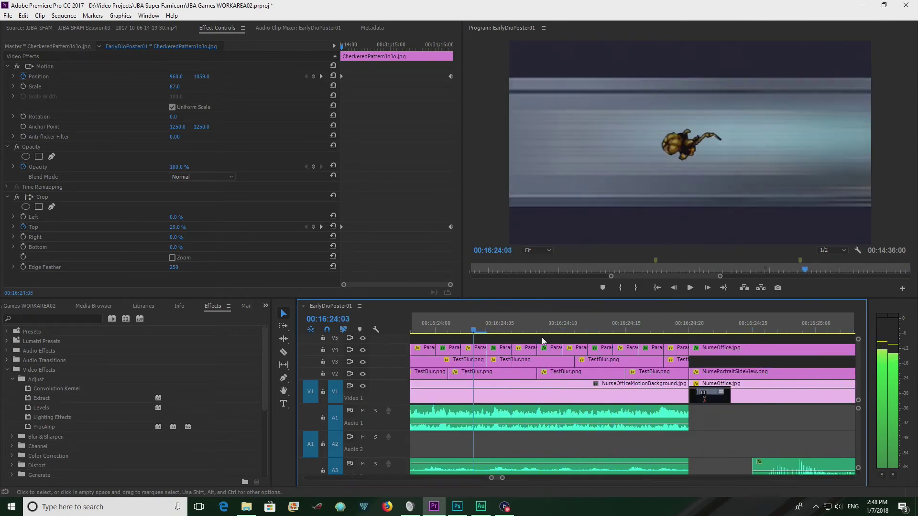
# Hide tracks V1, V2 and V3 to isolate the parasite sprite, and restore them starting with the V1 background.
pyautogui.click(362, 386)
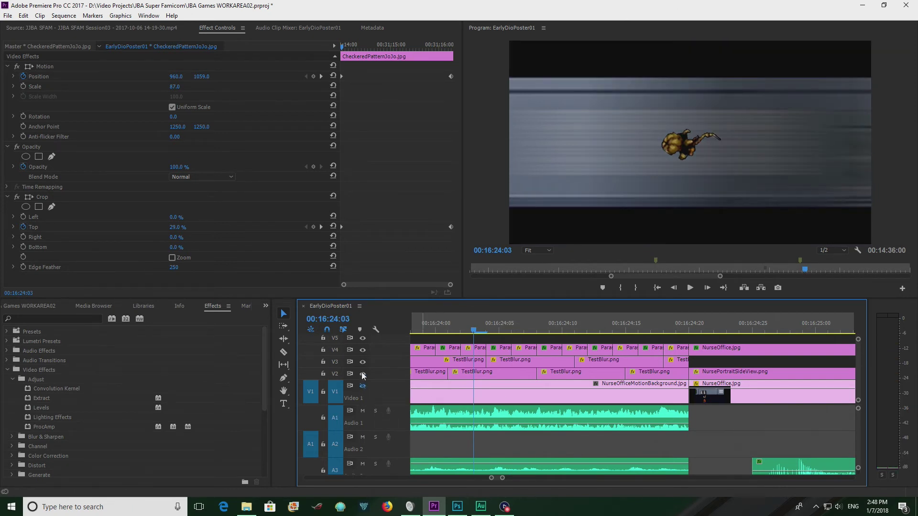
pyautogui.click(363, 375)
pyautogui.click(361, 362)
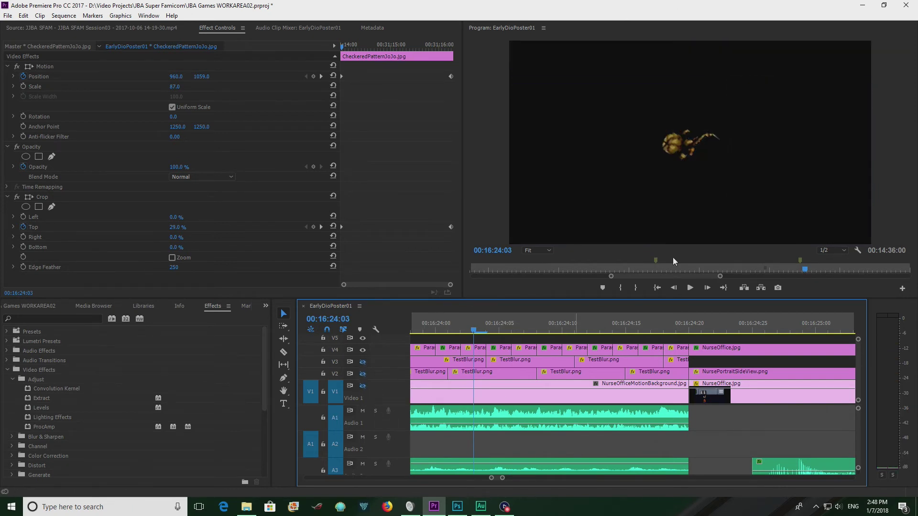
pyautogui.click(362, 386)
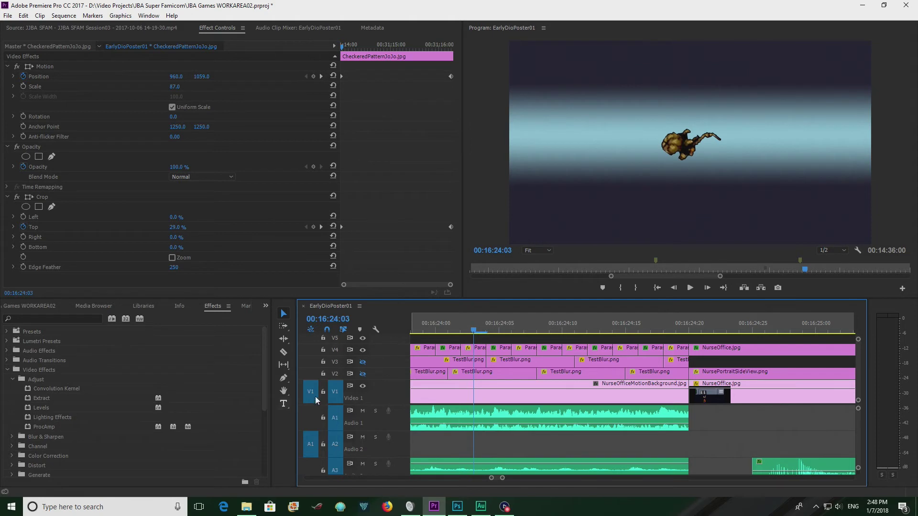
pyautogui.click(363, 373)
pyautogui.click(362, 362)
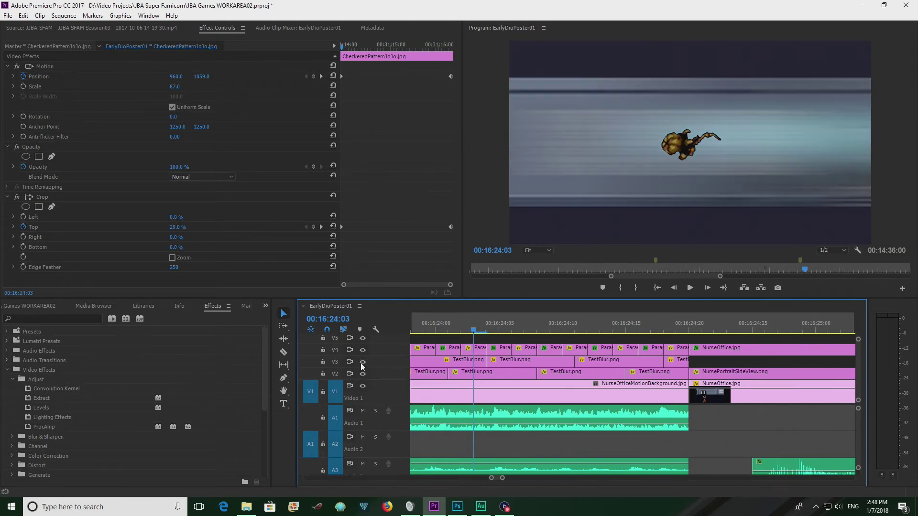
# Step back and forth frame by frame through the parasite motion shot to examine the moving blur layers, ending at 00:16:24:03.
pyautogui.press('Left')
pyautogui.press('Left')
pyautogui.press('Left')
pyautogui.press('Left')
pyautogui.press('Left')
pyautogui.press('Left')
pyautogui.press('Left')
pyautogui.press('Left')
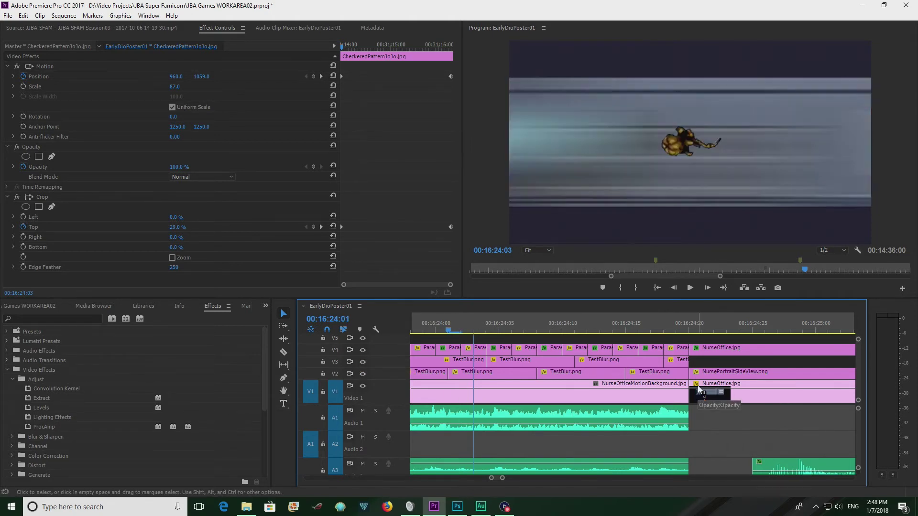
pyautogui.press('Right')
pyautogui.press('Right')
pyautogui.press('Right')
pyautogui.press('Right')
pyautogui.press('Right')
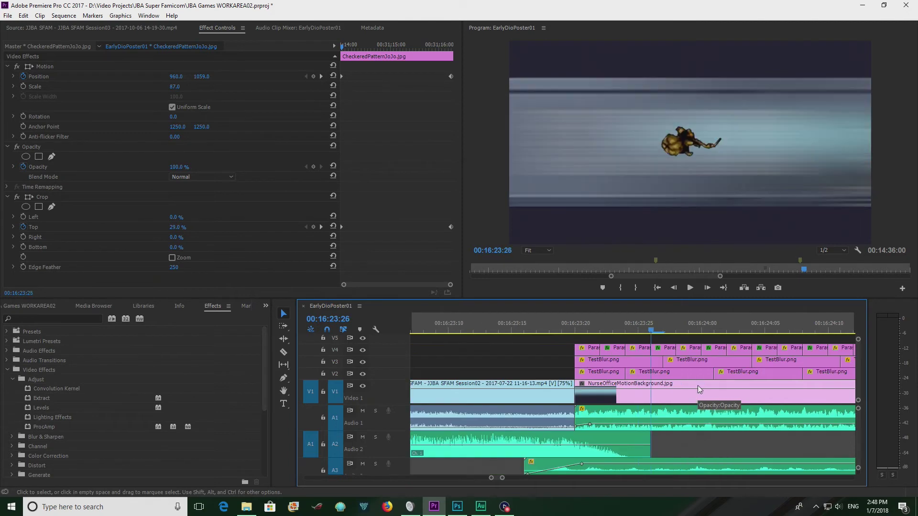
pyautogui.press('Right')
pyautogui.press('Right')
pyautogui.press('Right')
pyautogui.press('Right')
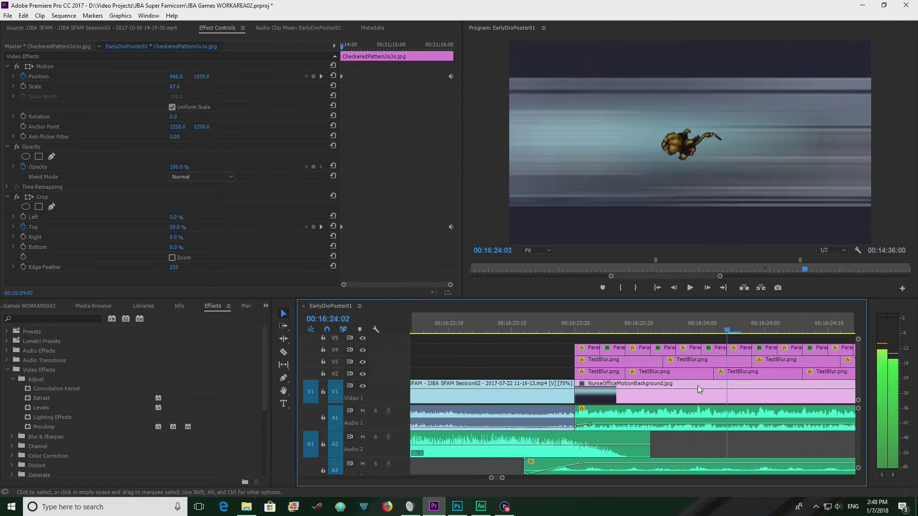
pyautogui.press('Right')
pyautogui.press('Right')
pyautogui.press('Right')
pyautogui.press('Right')
pyautogui.press('Right')
pyautogui.press('Right')
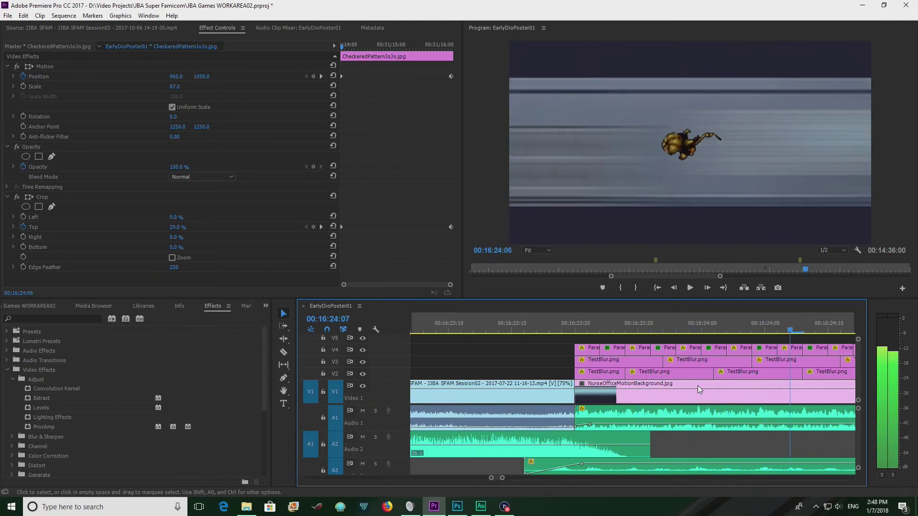
pyautogui.press('Left')
pyautogui.press('Left')
pyautogui.press('Left')
pyautogui.press('Left')
pyautogui.press('Left')
pyautogui.press('Left')
pyautogui.press('Left')
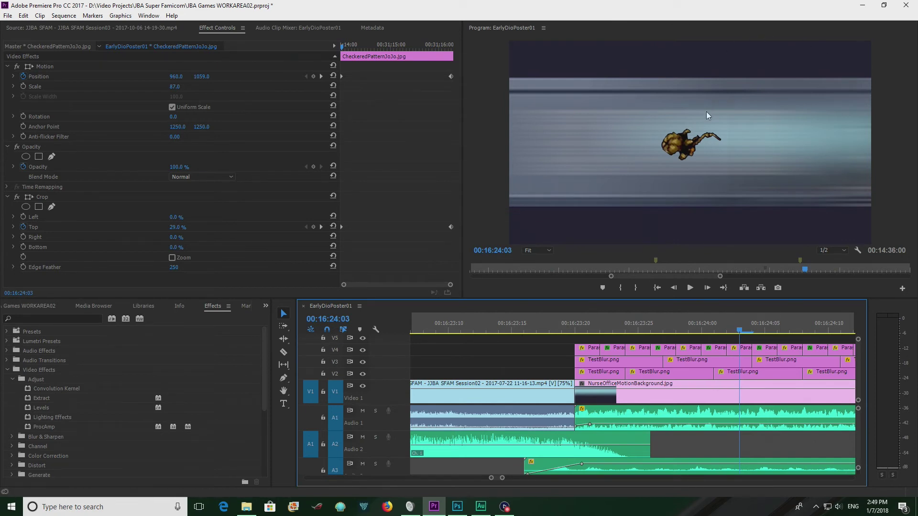
# Toggle the V1 motion background off and on, and replay the parasite shot from its start into the nurse office scene.
pyautogui.click(363, 386)
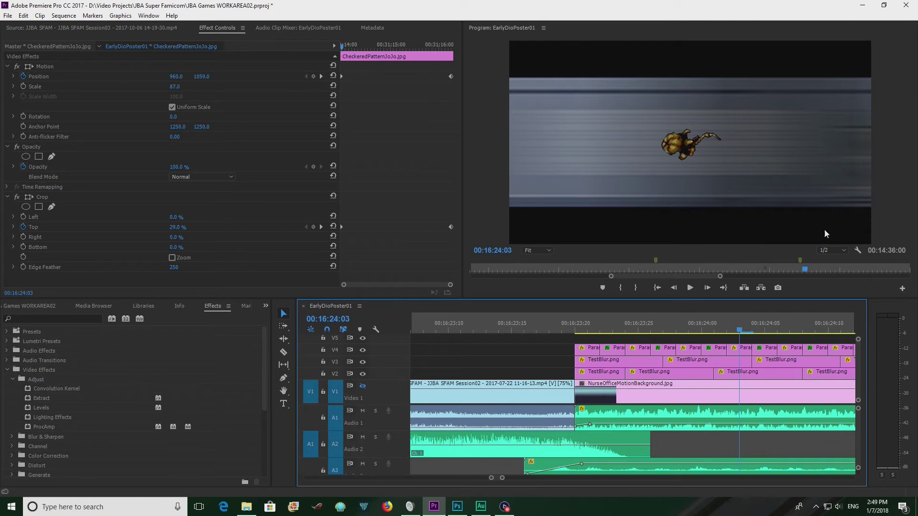
pyautogui.click(363, 386)
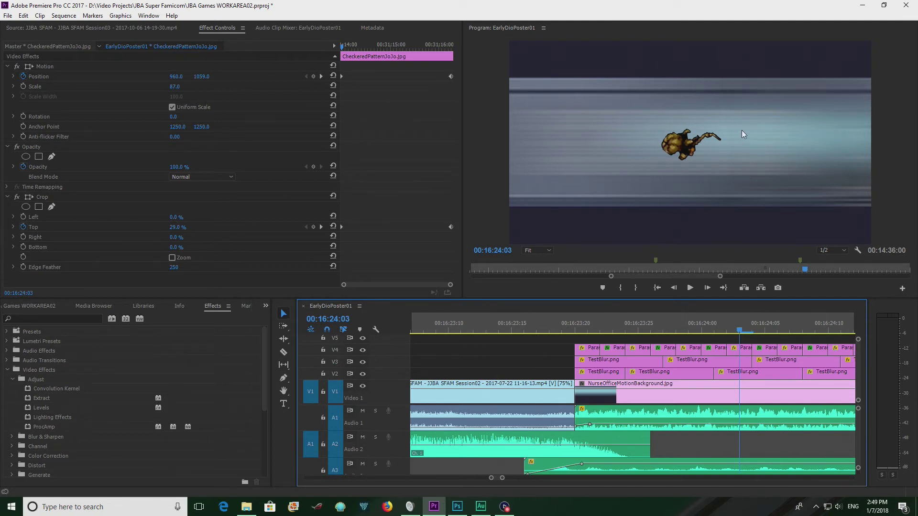
pyautogui.click(573, 334)
pyautogui.press('space')
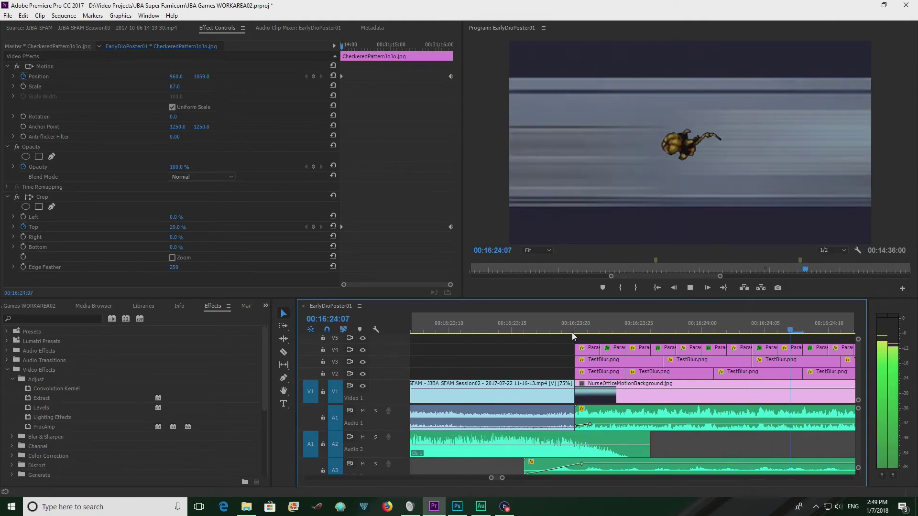
pyautogui.press('space')
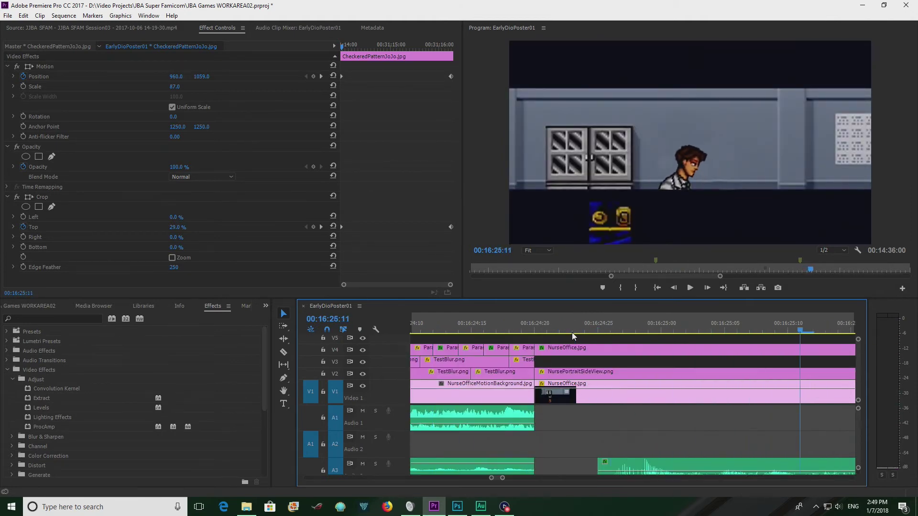
# Return to 00:16:24:17 and widen the timeline view to cover the nurse office clips following the motion shot.
pyautogui.click(495, 323)
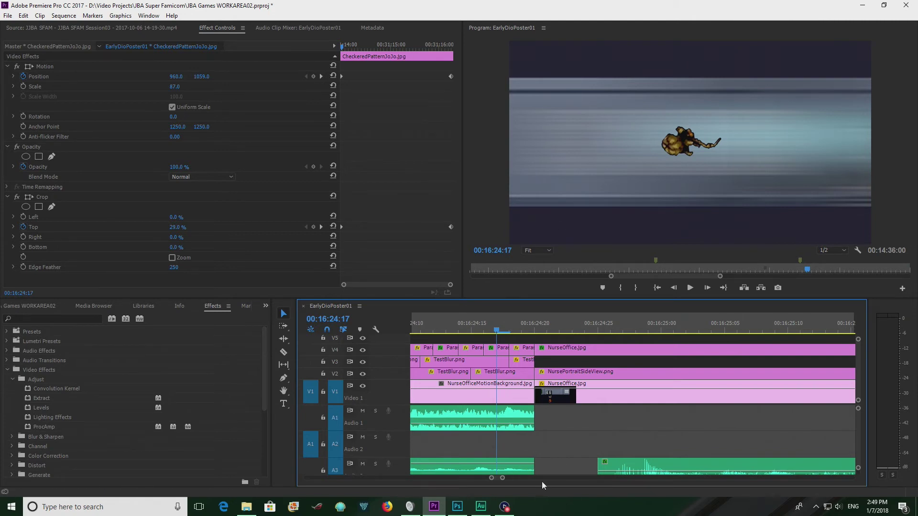
pyautogui.press('-')
pyautogui.press('-')
pyautogui.press('-')
pyautogui.press('-')
pyautogui.press('-')
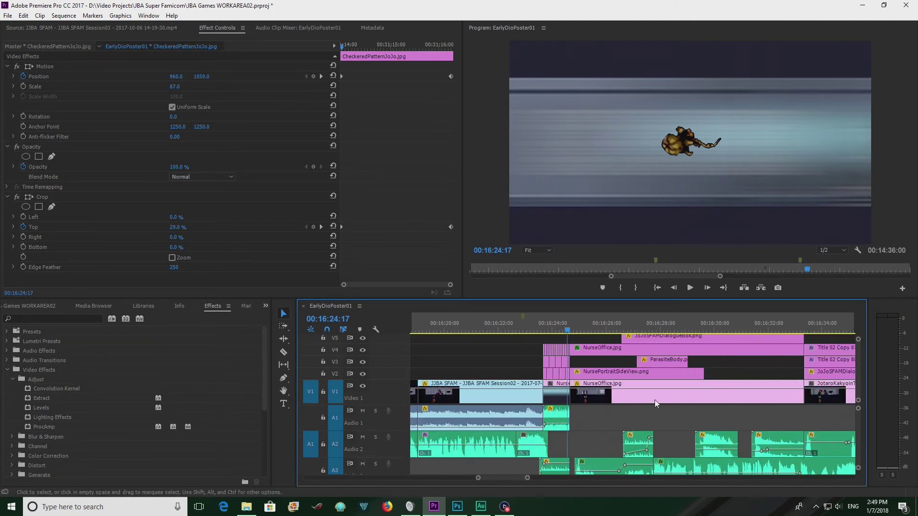
# Preview the scenes from 00:17:24 to 00:17:40 and move ahead to Joseph's dialogue shot at 00:18:00:14.
pyautogui.scroll(-10, 655, 399)
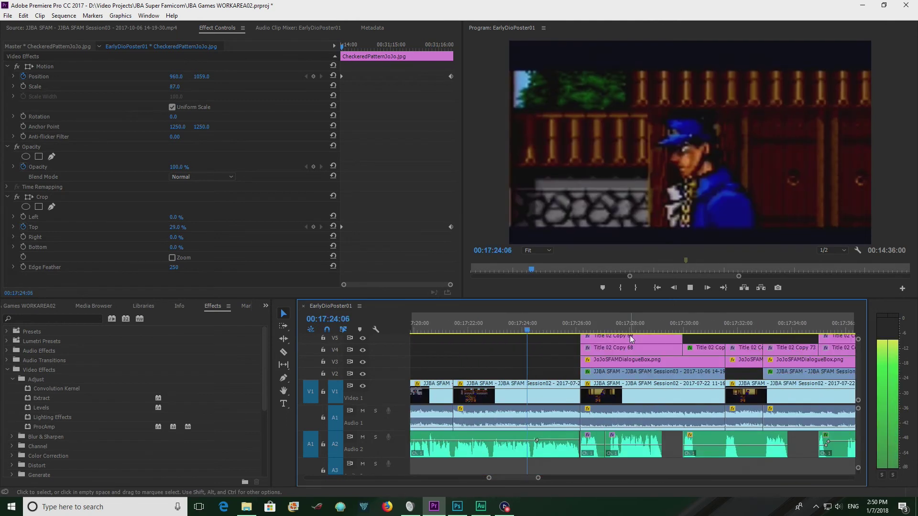
pyautogui.click(643, 327)
pyautogui.press('space')
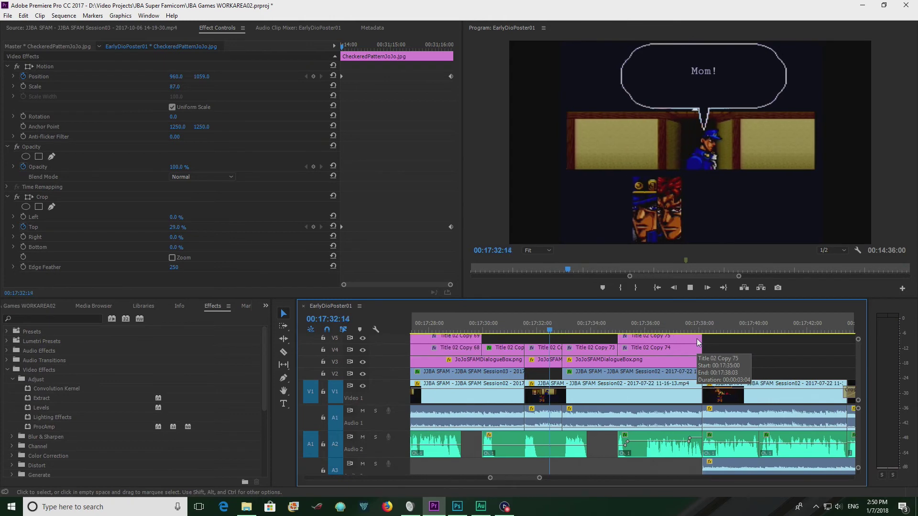
pyautogui.click(757, 328)
pyautogui.scroll(-10, 765, 340)
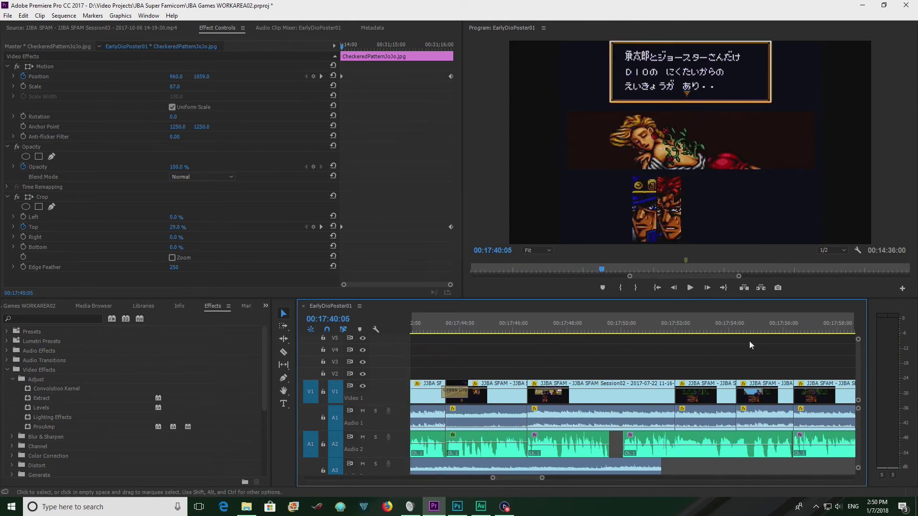
pyautogui.scroll(-3, 750, 340)
pyautogui.click(733, 329)
pyautogui.scroll(-4, 732, 329)
pyautogui.scroll(-3, 733, 329)
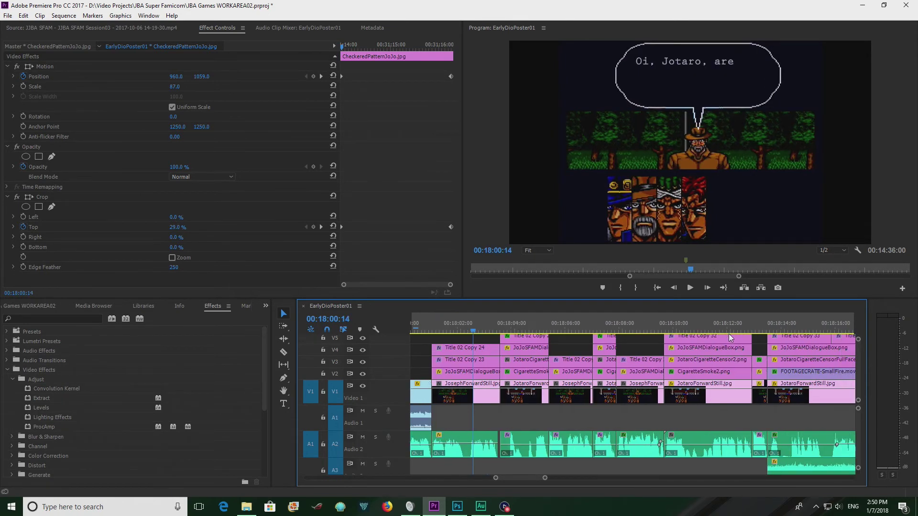
# Go to Jotaro's smoking dialogue shot at 00:18:02:04 and examine it frame by frame up to 00:18:02:10.
pyautogui.click(518, 330)
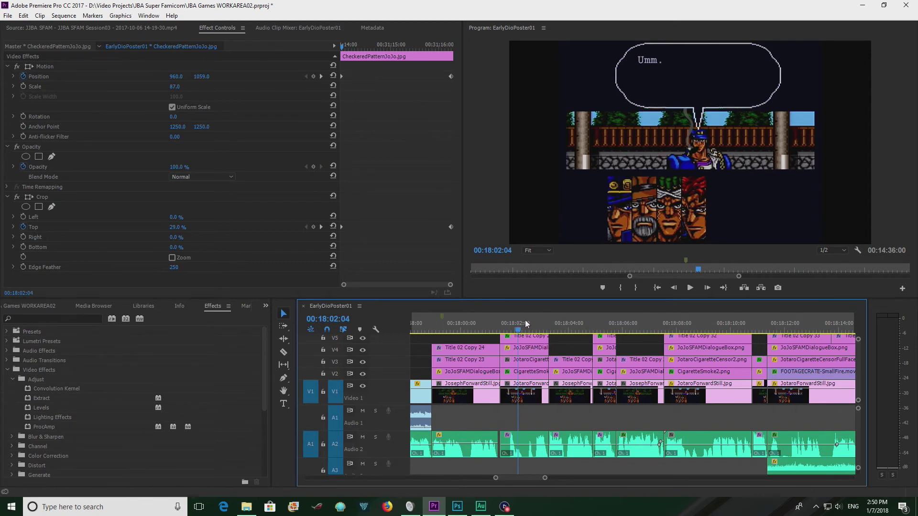
pyautogui.press('Right')
pyautogui.press('Right')
pyautogui.press('Right')
pyautogui.press('Right')
pyautogui.press('Right')
pyautogui.press('Right')
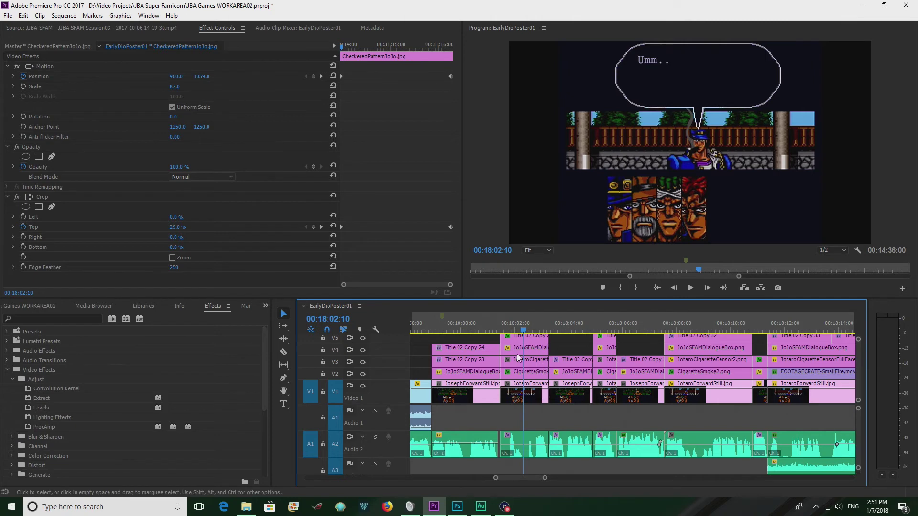
# Check the JoJoSFAMDialogueBox.png clip on V4 in the smoking shot, and move to the zoomed-in Jotaro shot at 00:18:08:20.
pyautogui.click(539, 353)
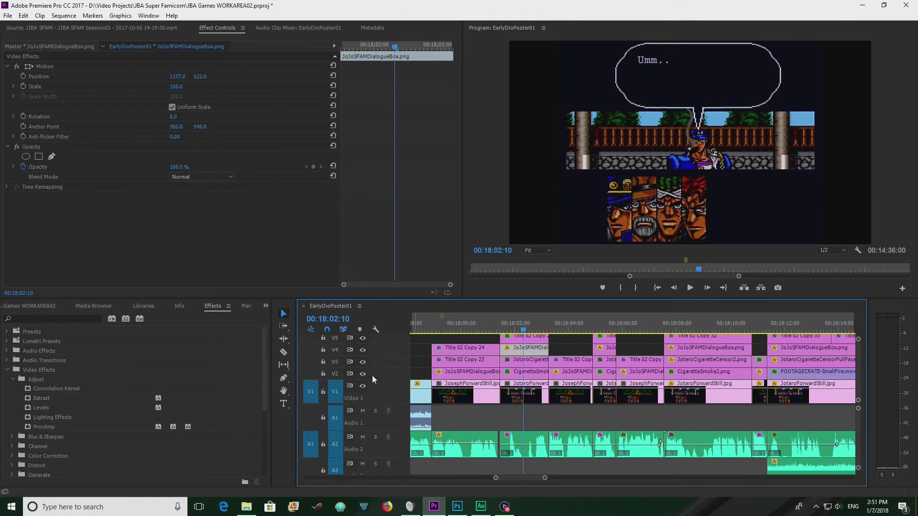
pyautogui.click(363, 350)
pyautogui.click(605, 329)
pyautogui.click(695, 327)
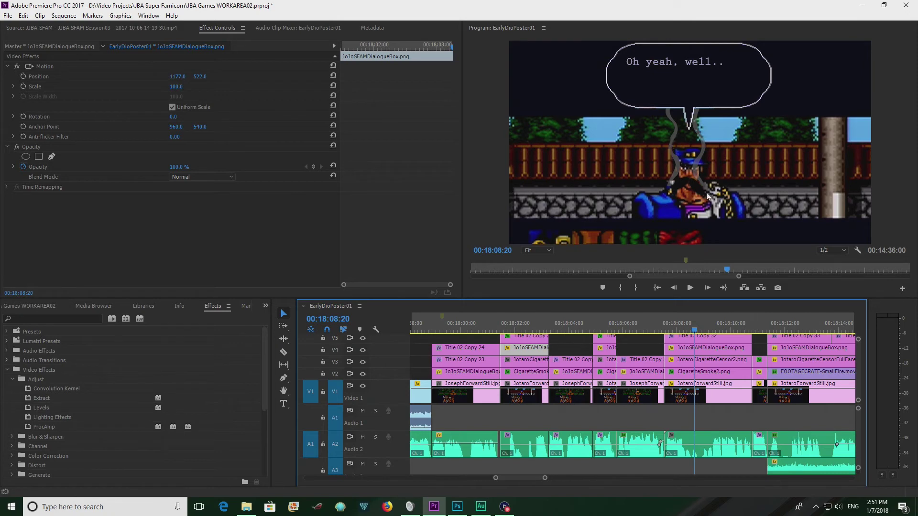
# Play the zoomed-in Jotaro dialogue shot with its smoke and speech bubble through to Joseph's reply at 00:18:11:03.
pyautogui.click(677, 330)
pyautogui.press('space')
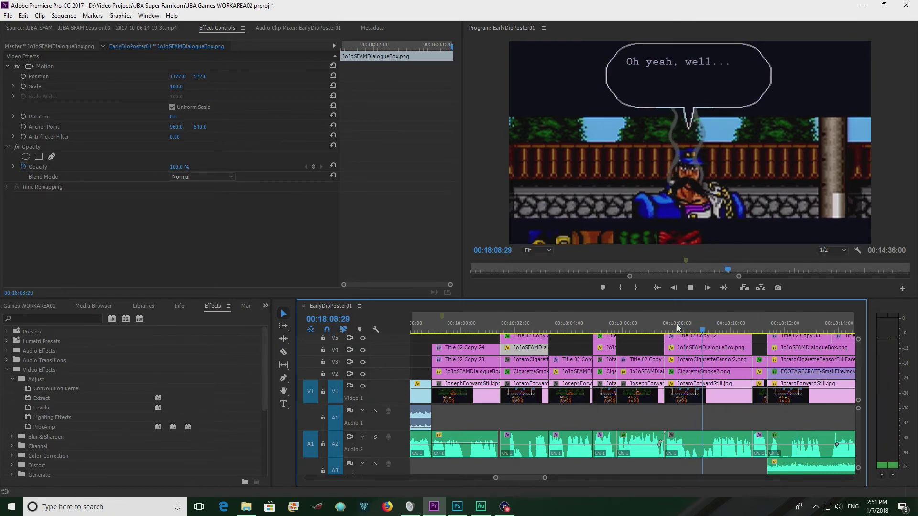
pyautogui.press('space')
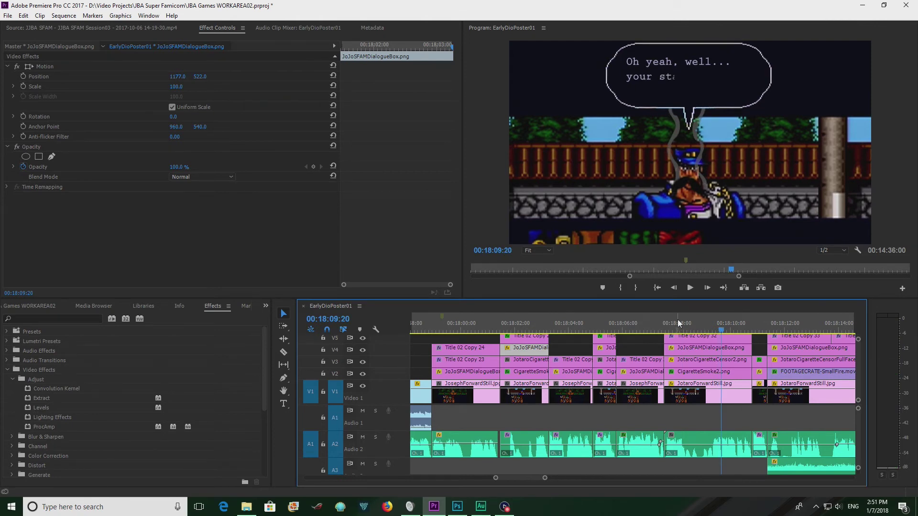
pyautogui.click(735, 331)
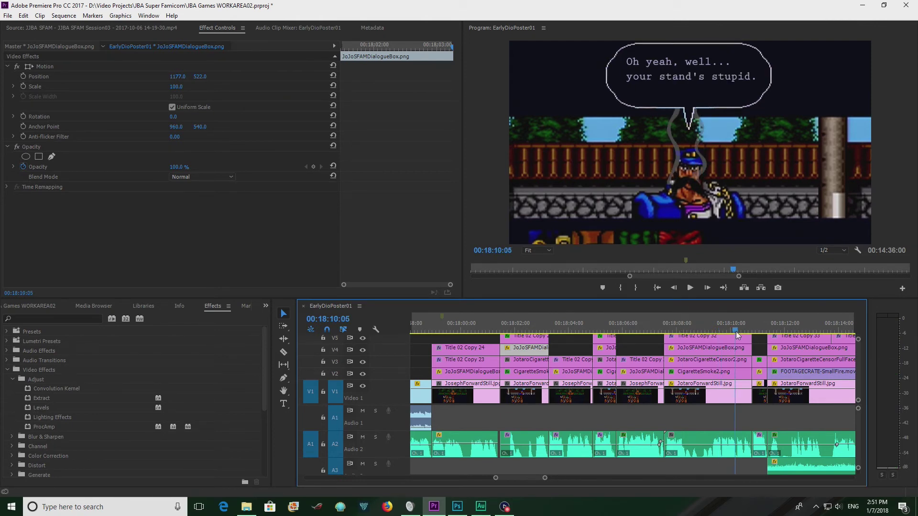
pyautogui.press('space')
pyautogui.press('space')
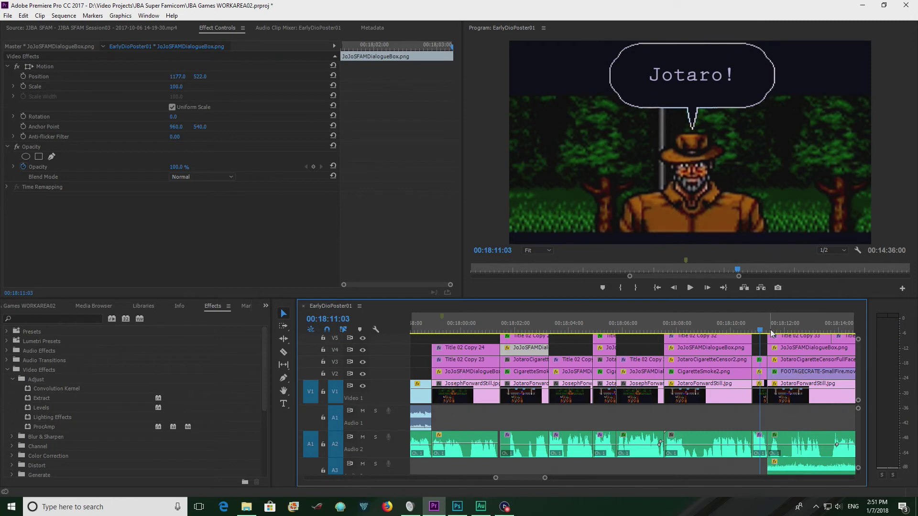
# Find the IggyWalkingSequence clip above the MostFramesOfAnimation02 footage and show the walking overlay at 00:18:45:22.
pyautogui.scroll(-2, 771, 333)
pyautogui.scroll(-12, 771, 333)
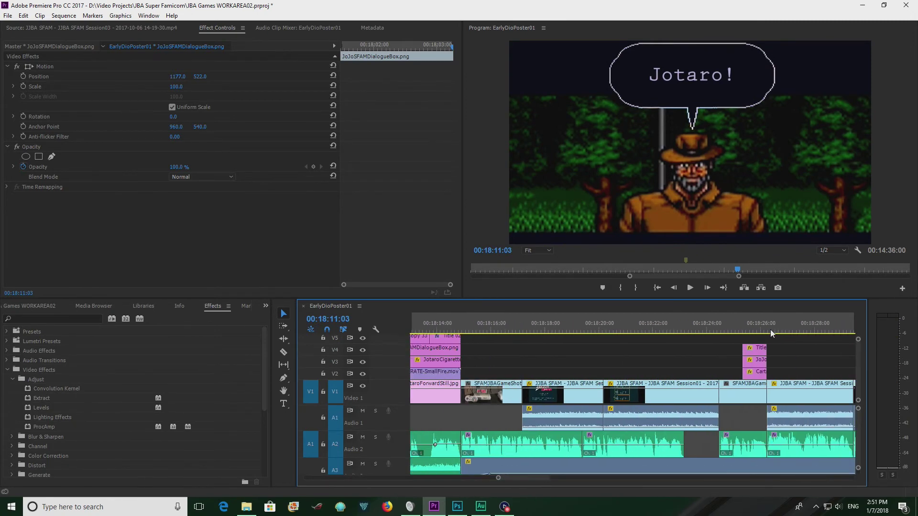
pyautogui.scroll(-12, 770, 329)
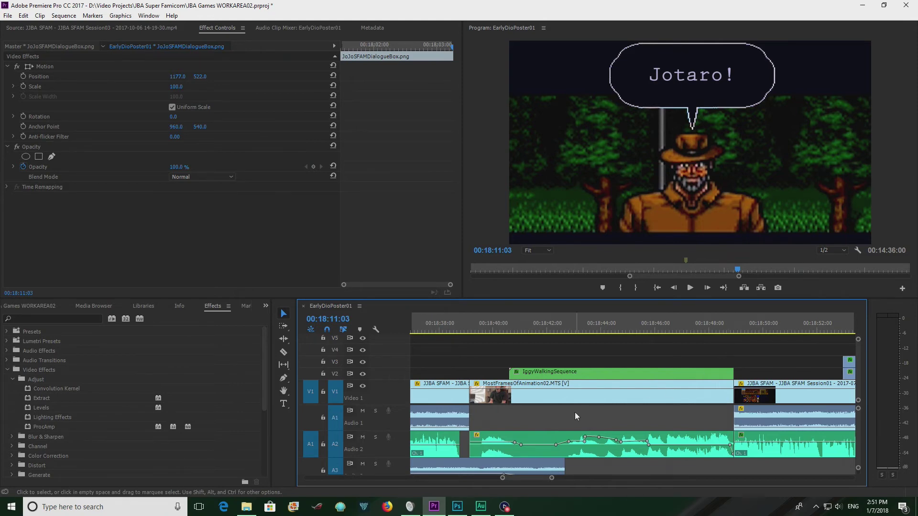
pyautogui.click(561, 322)
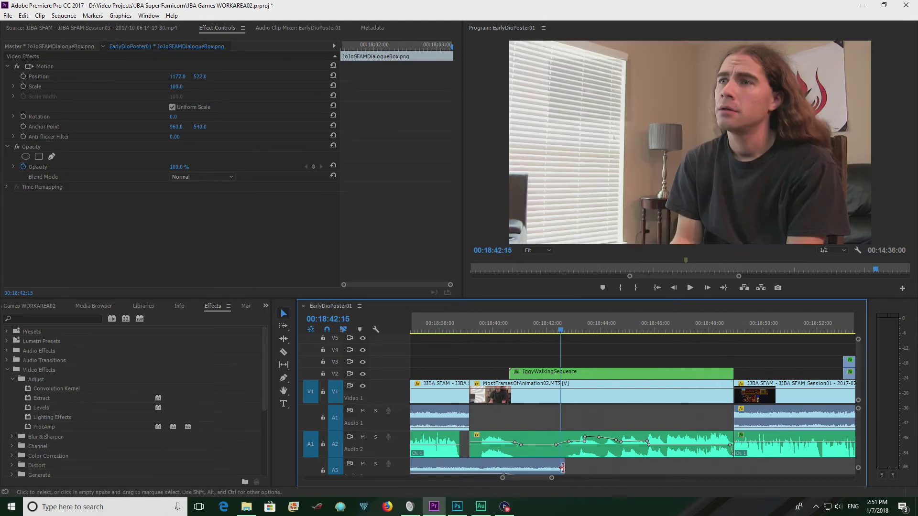
pyautogui.moveTo(555, 473); pyautogui.dragTo(360, 463)
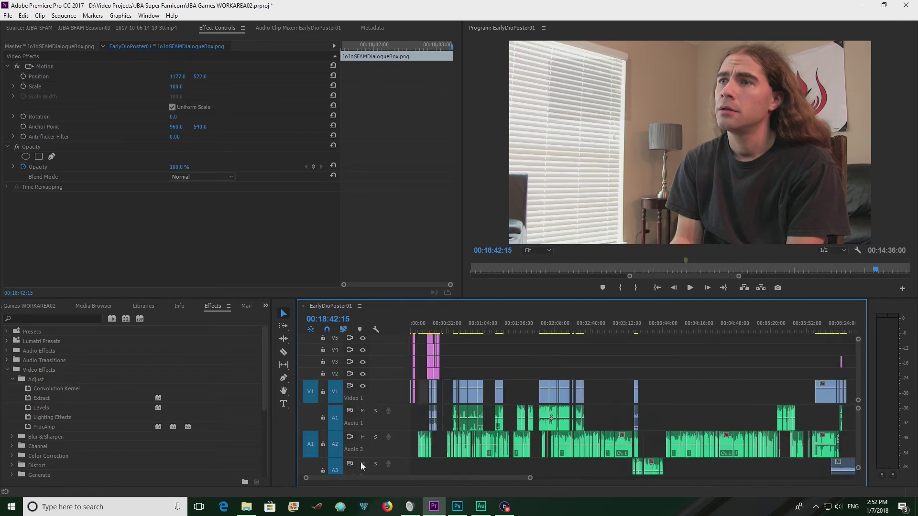
pyautogui.moveTo(479, 458); pyautogui.dragTo(611, 466)
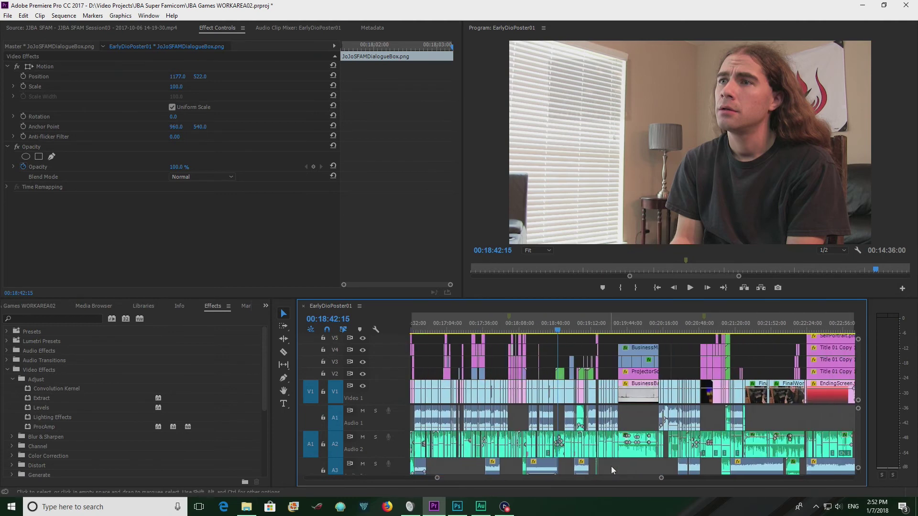
pyautogui.click(564, 331)
pyautogui.moveTo(565, 332); pyautogui.dragTo(562, 332)
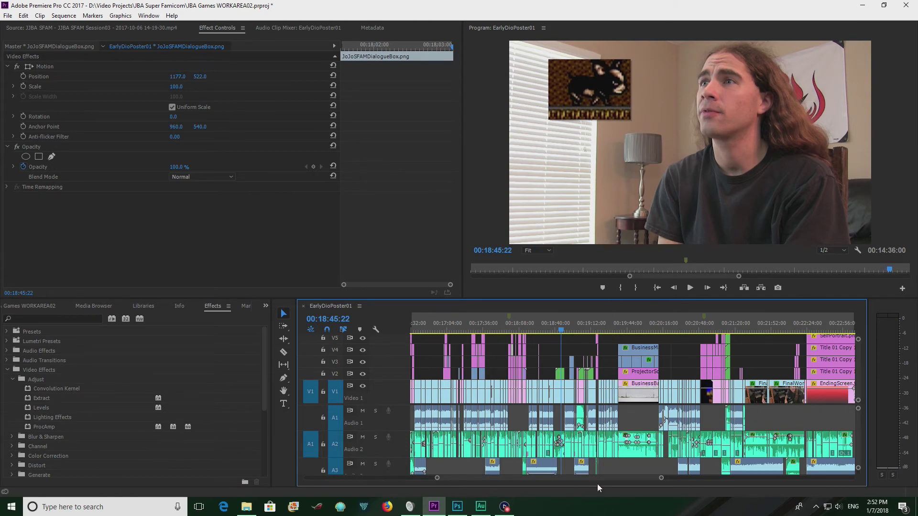
# Go to the run of Iggy still images near the sequence's start and play the walk cycle repeatedly from 00:00:07:10.
pyautogui.moveTo(604, 478); pyautogui.dragTo(418, 481)
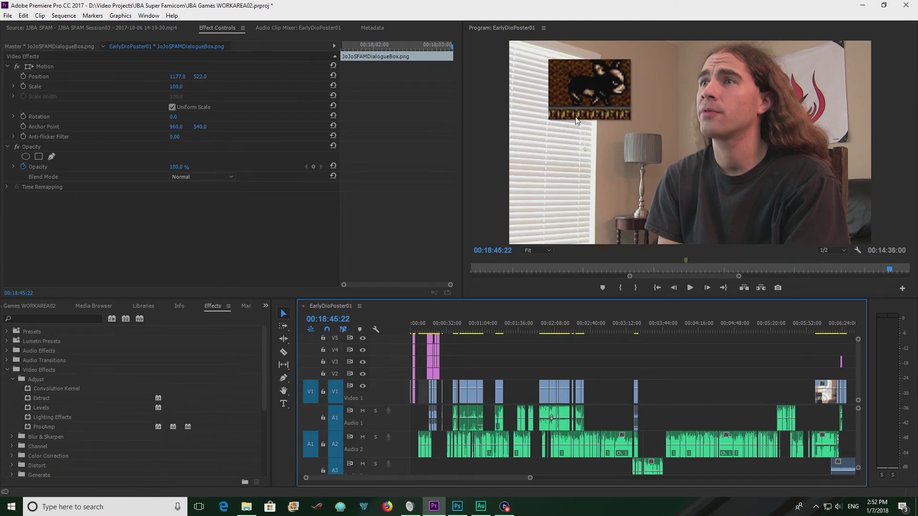
pyautogui.click(420, 331)
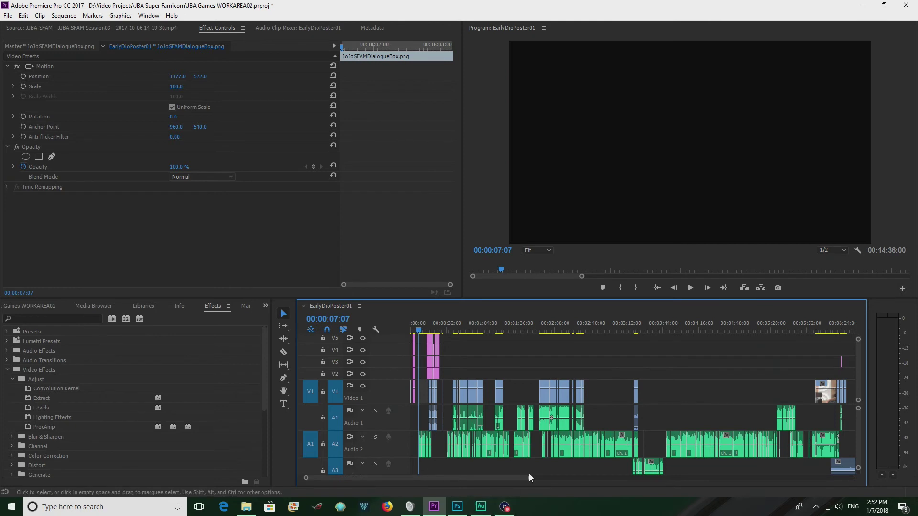
pyautogui.moveTo(528, 477); pyautogui.dragTo(328, 478)
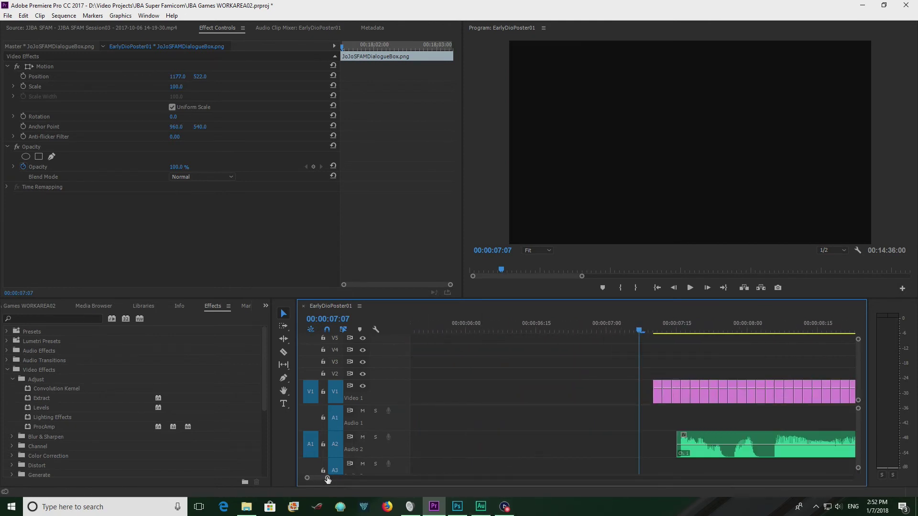
pyautogui.moveTo(328, 480); pyautogui.dragTo(308, 477)
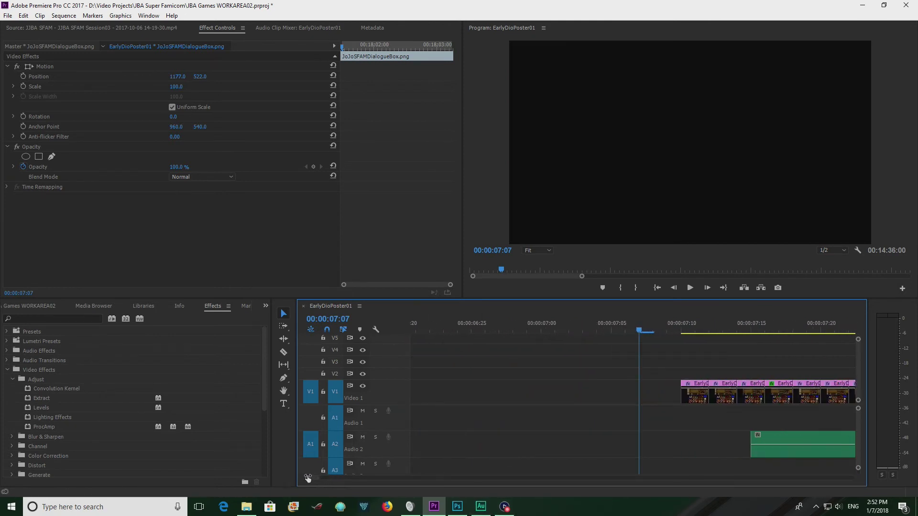
pyautogui.click(641, 330)
pyautogui.press('space')
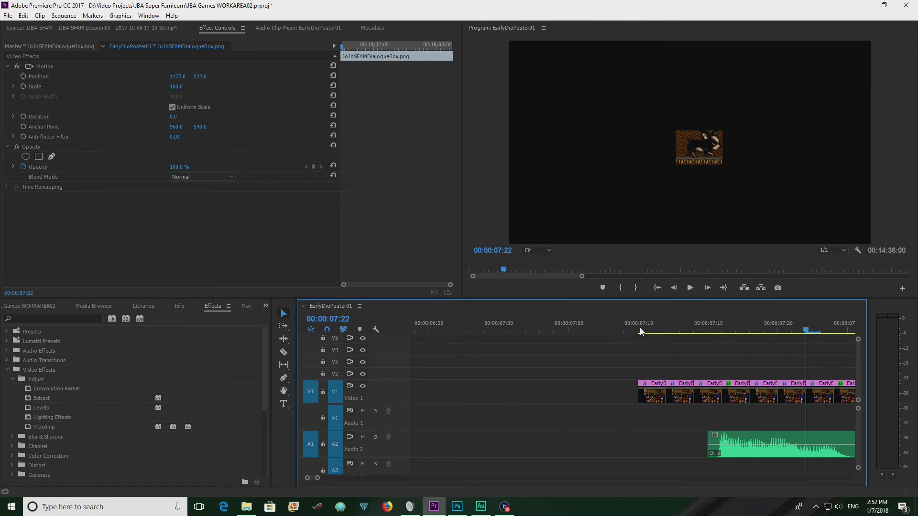
pyautogui.press('j')
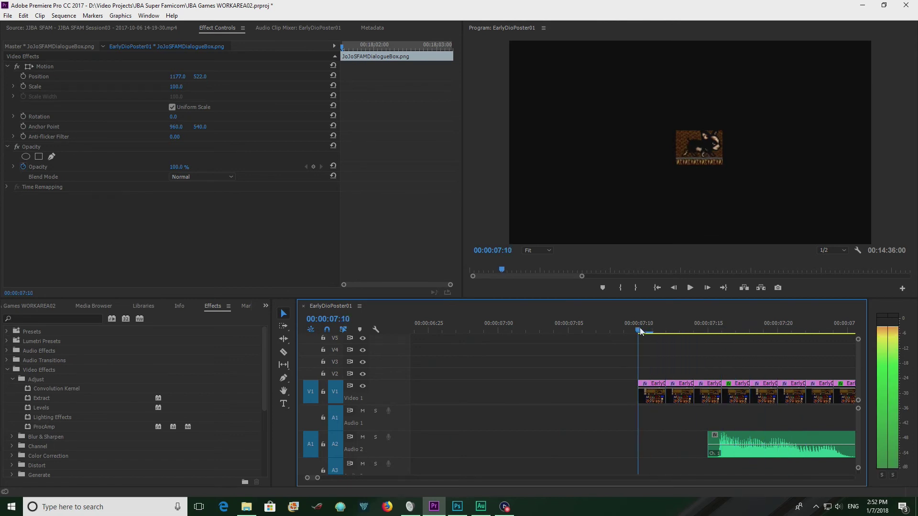
pyautogui.press('l')
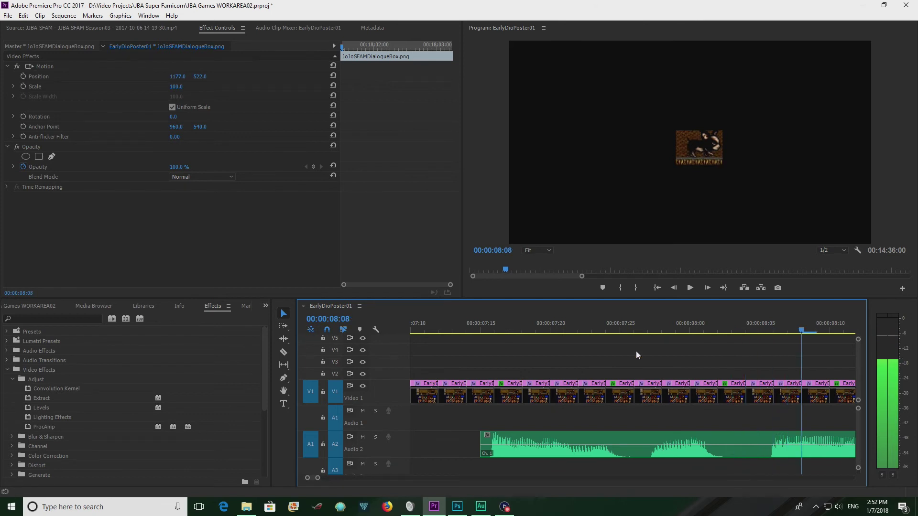
# Select the run of Iggy stills on V1 to review the available clip commands, and reselect only the first still.
pyautogui.moveTo(315, 479); pyautogui.dragTo(352, 478)
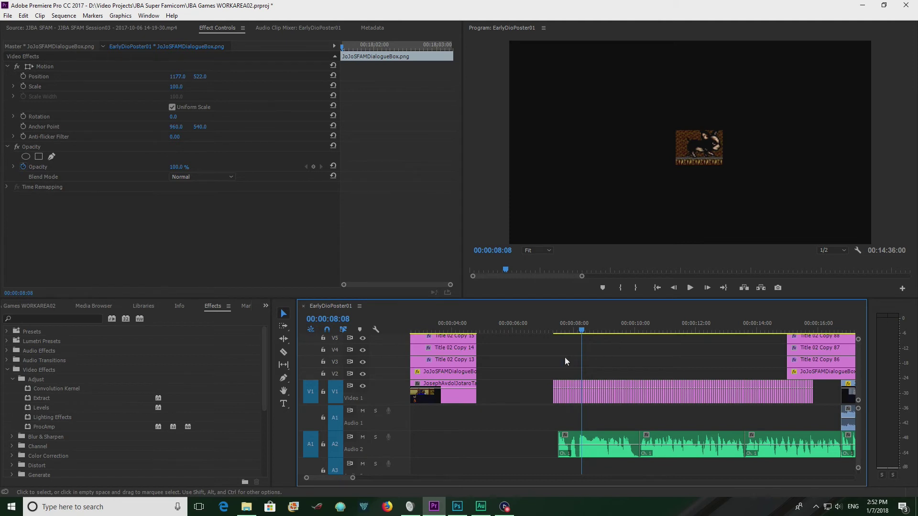
pyautogui.moveTo(537, 361); pyautogui.dragTo(758, 396)
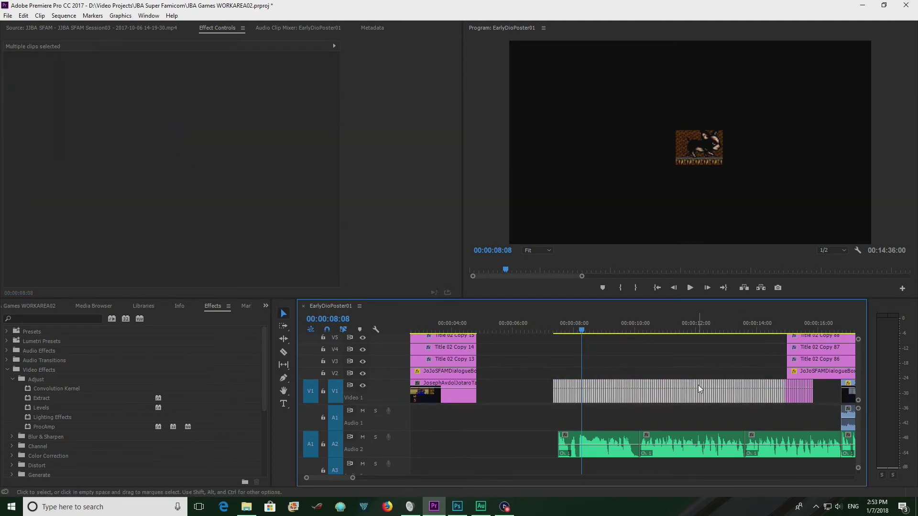
pyautogui.rightClick(597, 391)
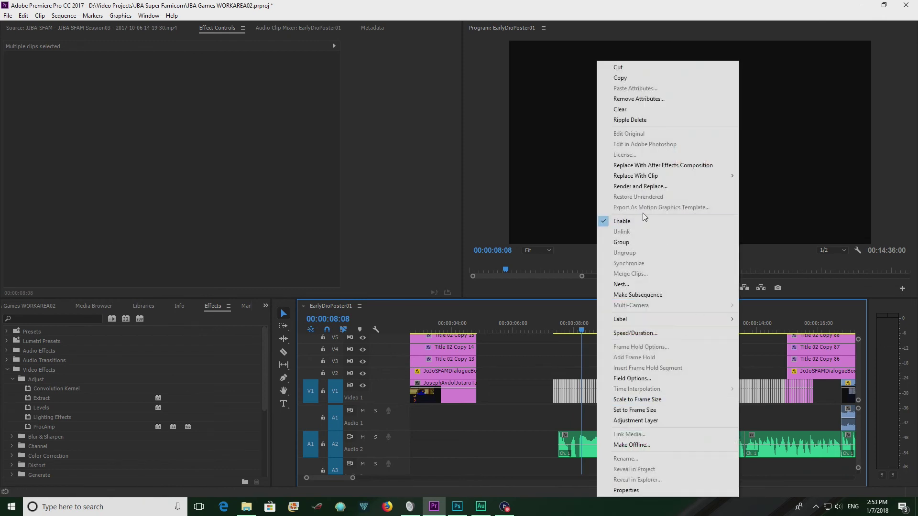
pyautogui.click(544, 375)
pyautogui.click(558, 386)
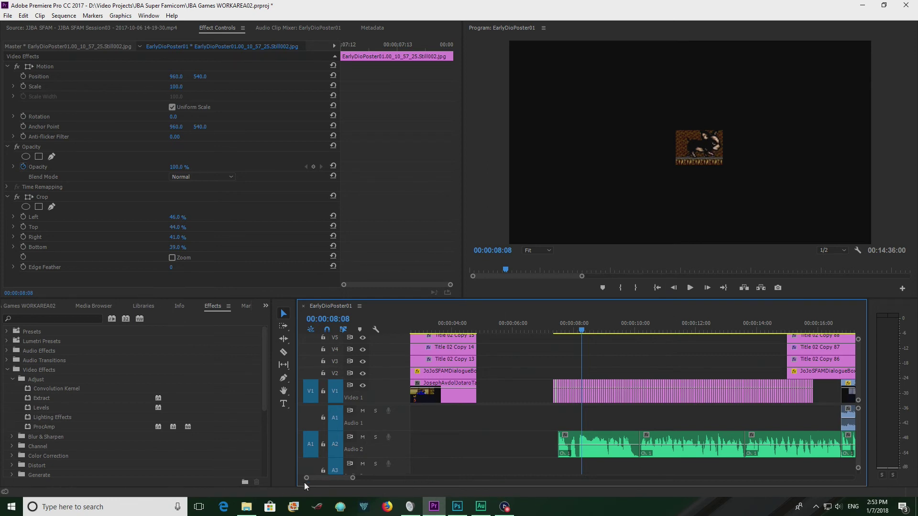
# Return to the IggyWalkingSequence clips after 00:19:00 and play the overlay above the Earth picture to 00:19:04:16.
pyautogui.moveTo(344, 478); pyautogui.dragTo(542, 475)
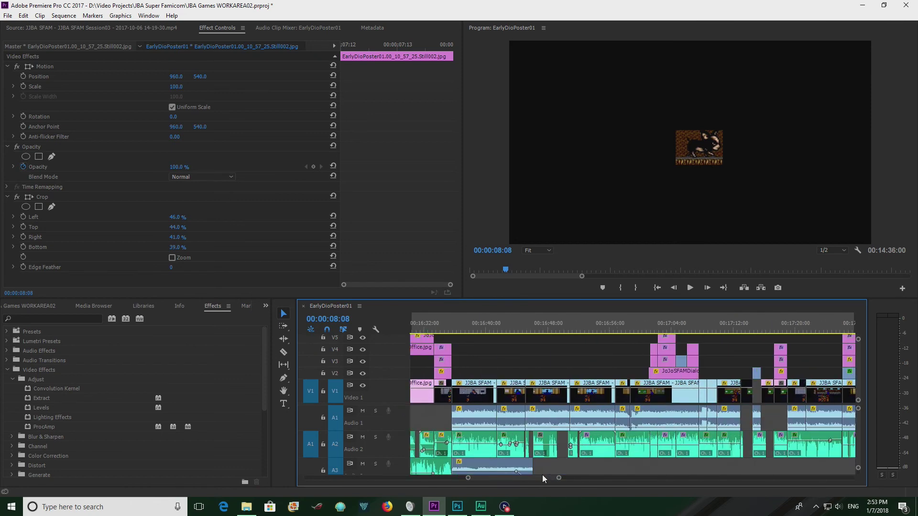
pyautogui.scroll(-5, 730, 384)
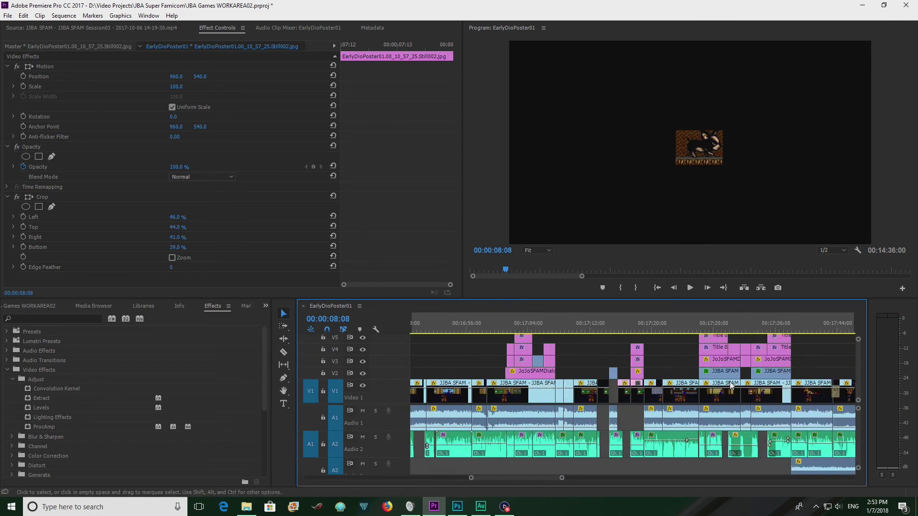
pyautogui.scroll(-15, 730, 384)
pyautogui.click(618, 330)
pyautogui.press('space')
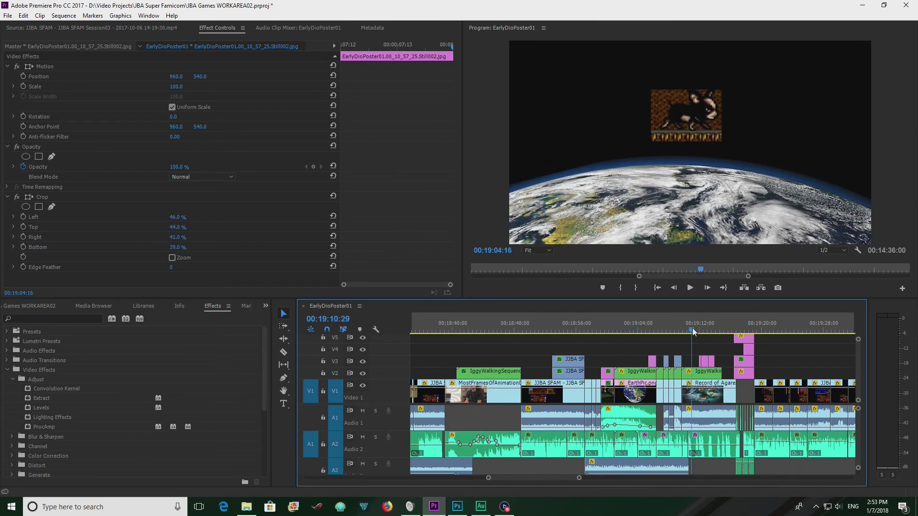
# Preview the Record of Agarest War segment up to the Fyuria dialogue at 00:19:18:28, and bring the BusinessMan02 scene clips into view.
pyautogui.click(692, 329)
pyautogui.press('space')
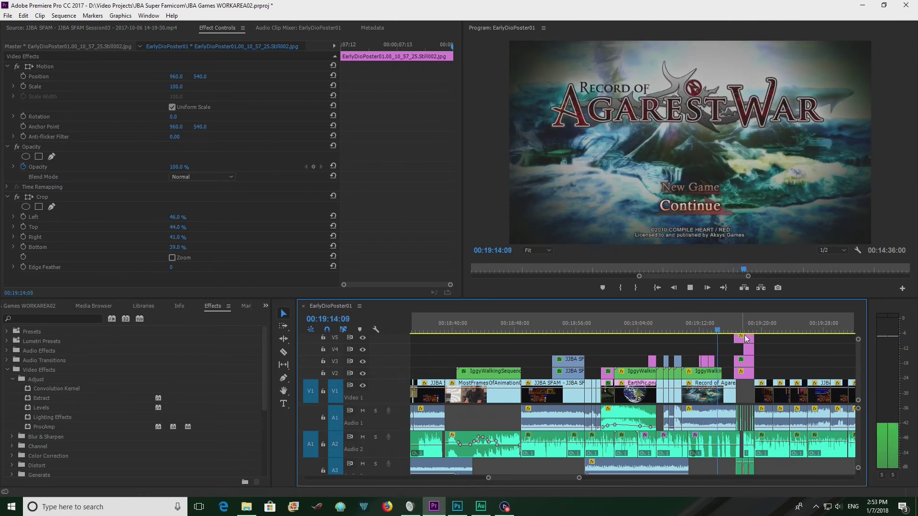
pyautogui.click(753, 329)
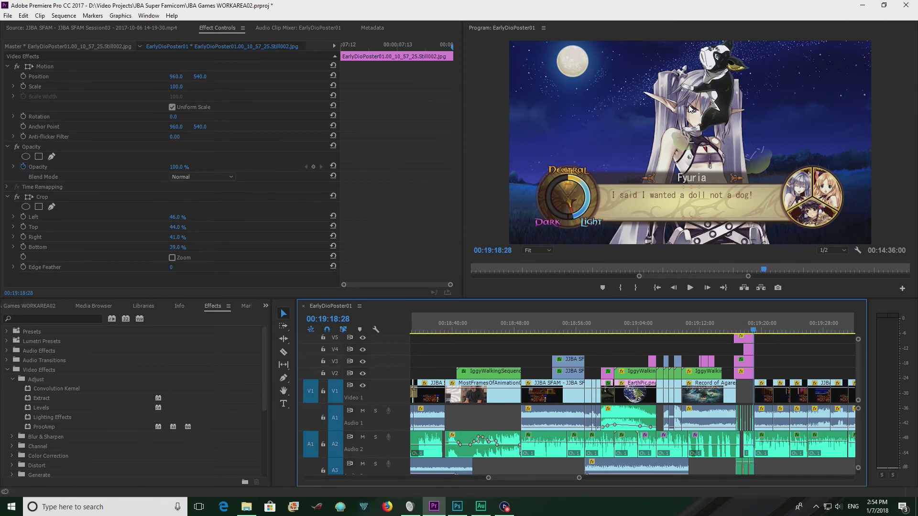
pyautogui.scroll(-10, 718, 397)
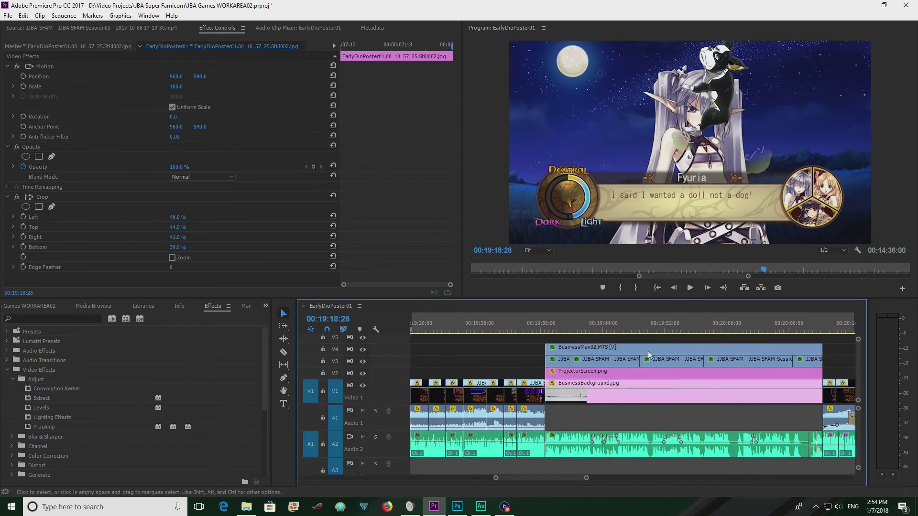
# Go to the desert dialogue scene further along the sequence and play it from 00:21:12:08 to 00:21:16:12.
pyautogui.scroll(-8, 703, 350)
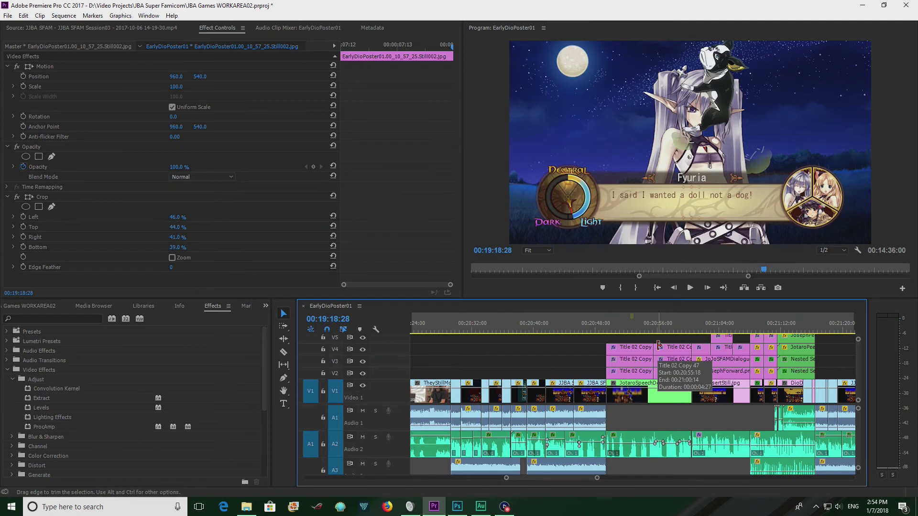
pyautogui.click(783, 330)
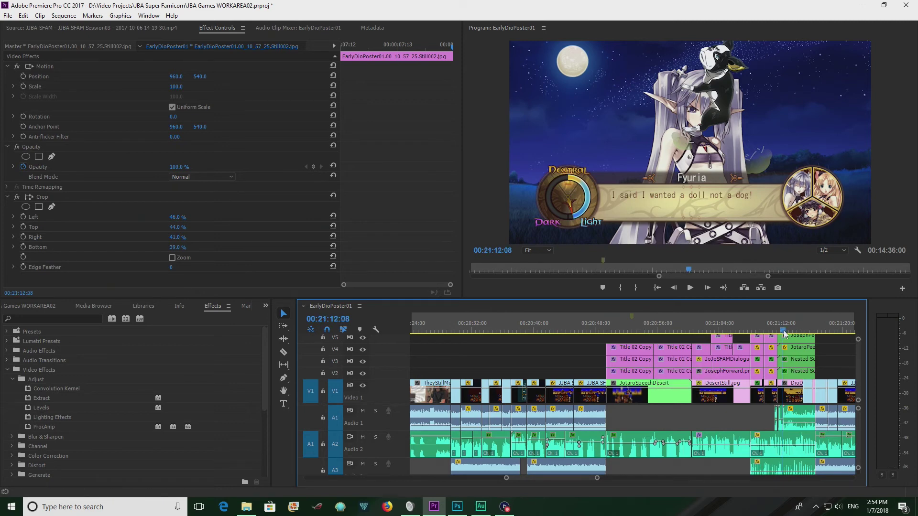
pyautogui.press('space')
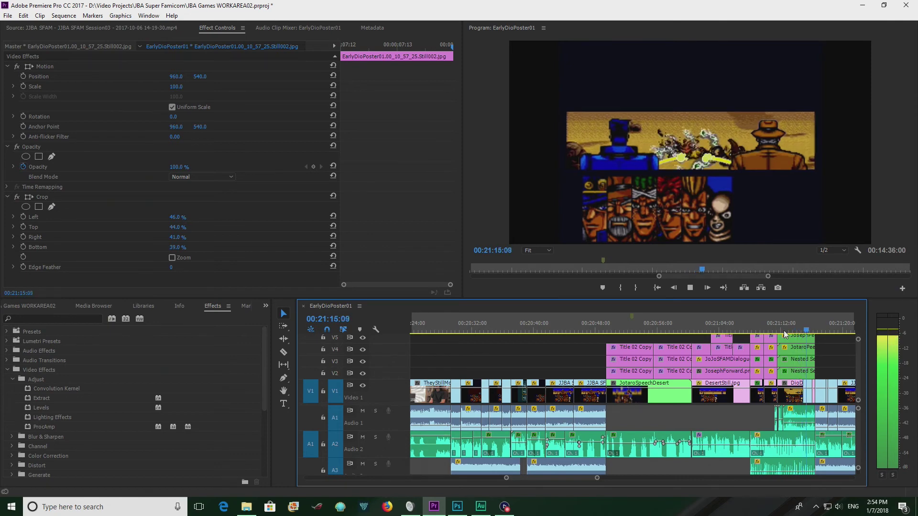
pyautogui.press('space')
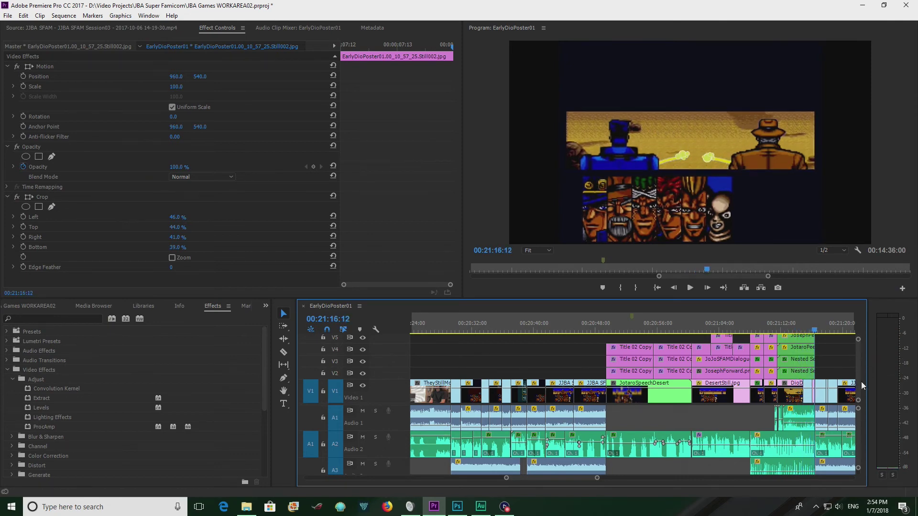
# Step backward frame by frame through the desert scene from 00:21:16:12 to 00:21:14:00.
pyautogui.press('Left')
pyautogui.press('Left')
pyautogui.press('Left')
pyautogui.press('Left')
pyautogui.press('Left')
pyautogui.press('Left')
pyautogui.press('Left')
pyautogui.press('Left')
pyautogui.press('Left')
pyautogui.press('Left')
pyautogui.press('Left')
pyautogui.press('Left')
pyautogui.press('Left')
pyautogui.press('Left')
pyautogui.press('Left')
pyautogui.press('Left')
pyautogui.press('Left')
pyautogui.press('Left')
pyautogui.press('Left')
pyautogui.press('Left')
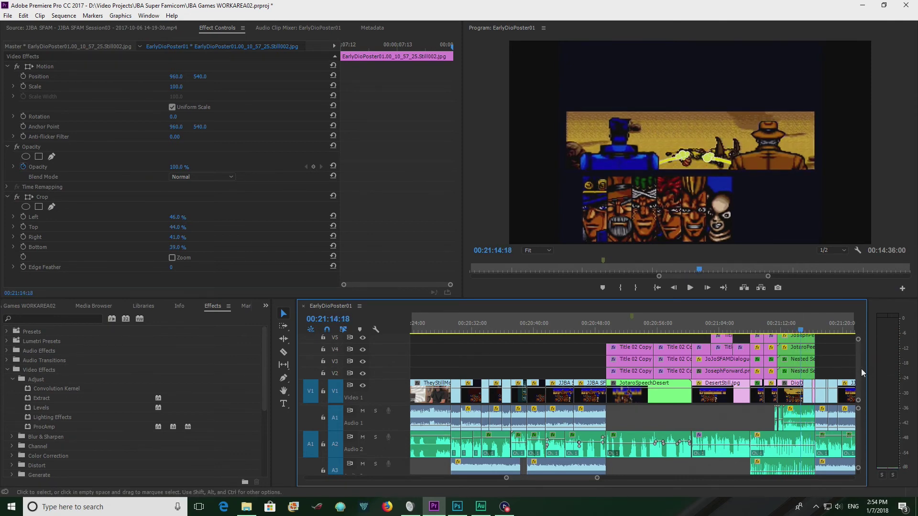
pyautogui.press('Left')
pyautogui.press('Left')
pyautogui.press('Left')
pyautogui.press('Left')
pyautogui.press('Left')
pyautogui.press('Left')
pyautogui.press('Left')
pyautogui.press('Left')
pyautogui.press('Left')
pyautogui.press('Left')
pyautogui.press('Left')
pyautogui.press('Left')
pyautogui.press('Left')
pyautogui.press('Left')
pyautogui.press('Left')
pyautogui.press('Left')
pyautogui.press('Left')
pyautogui.press('Left')
# Hide the output of video tracks V8 down to V2 so that only V1 of the desert scene shows.
pyautogui.scroll(-3, 860, 373)
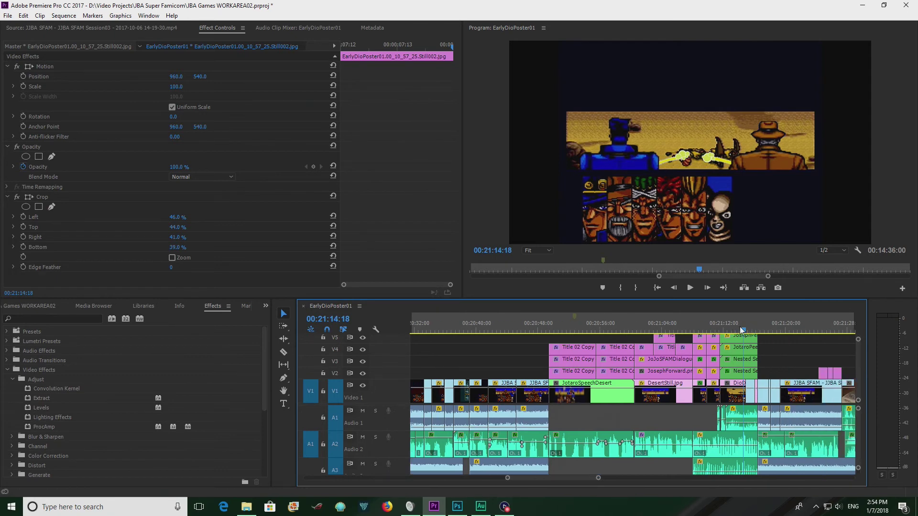
pyautogui.scroll(3, 861, 357)
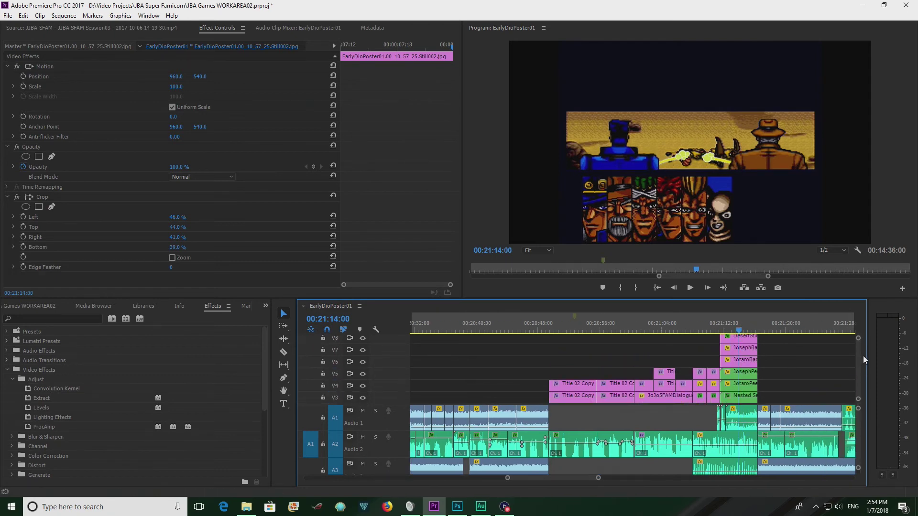
pyautogui.moveTo(363, 351); pyautogui.dragTo(362, 396)
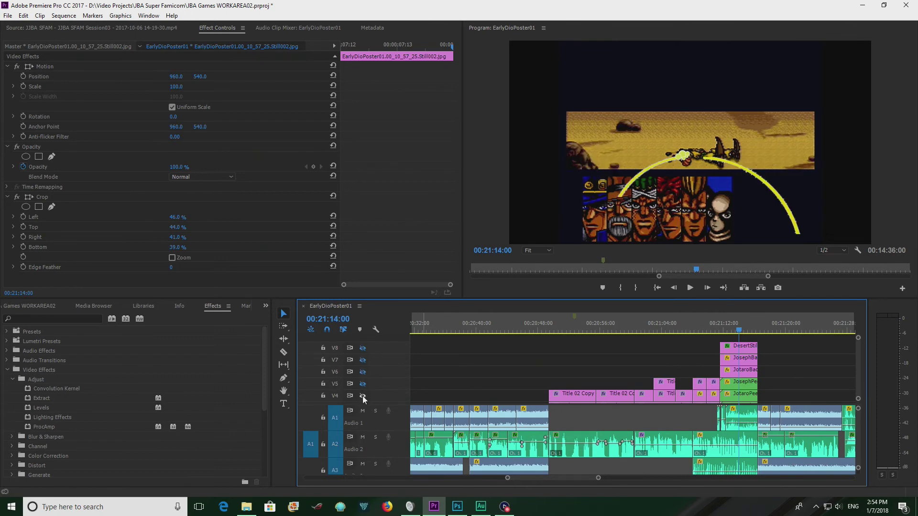
pyautogui.scroll(-3, 848, 401)
pyautogui.scroll(-1, 849, 402)
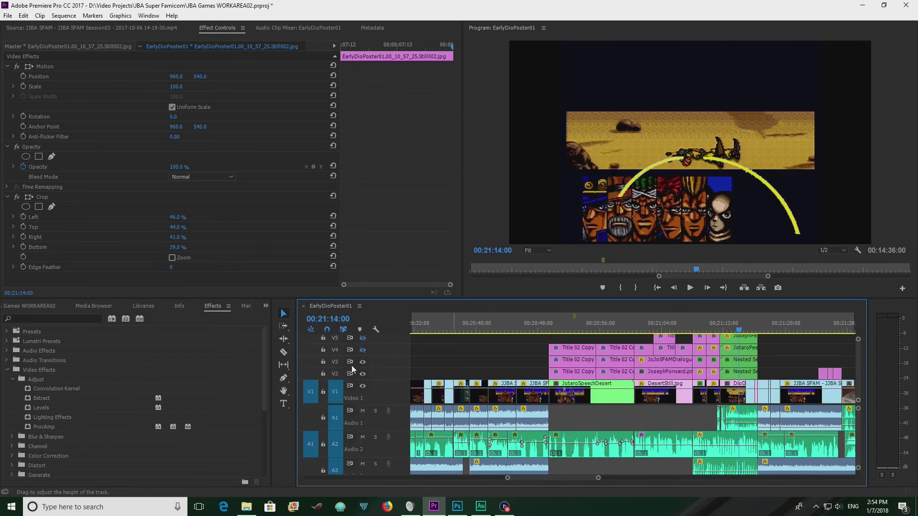
pyautogui.moveTo(363, 366); pyautogui.dragTo(362, 374)
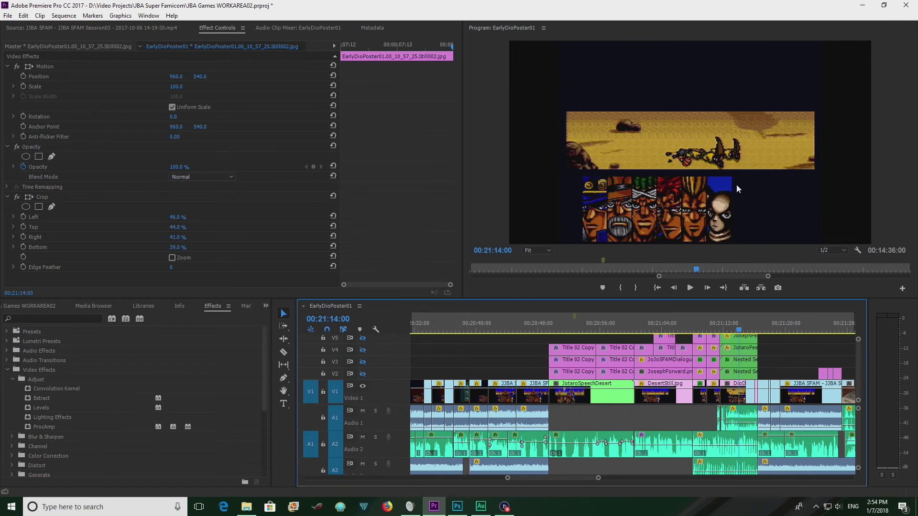
# Turn the output of tracks V7 and V6 back on to show the Joseph and Jotaro back-view images.
pyautogui.scroll(3, 857, 359)
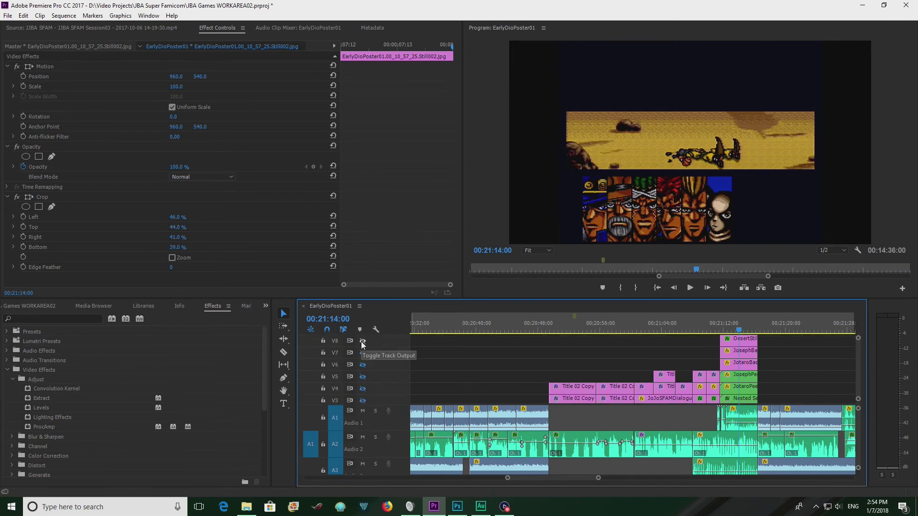
pyautogui.click(363, 353)
pyautogui.click(363, 365)
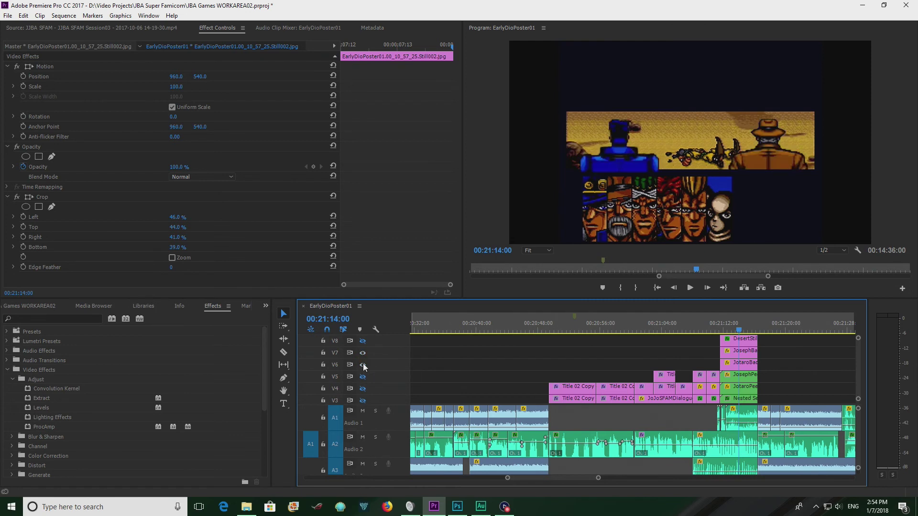
# Select JosephBackward.png on V7 and play the scene from 00:21:11:19 to examine its keyframed Position, replaying its opening once.
pyautogui.click(722, 329)
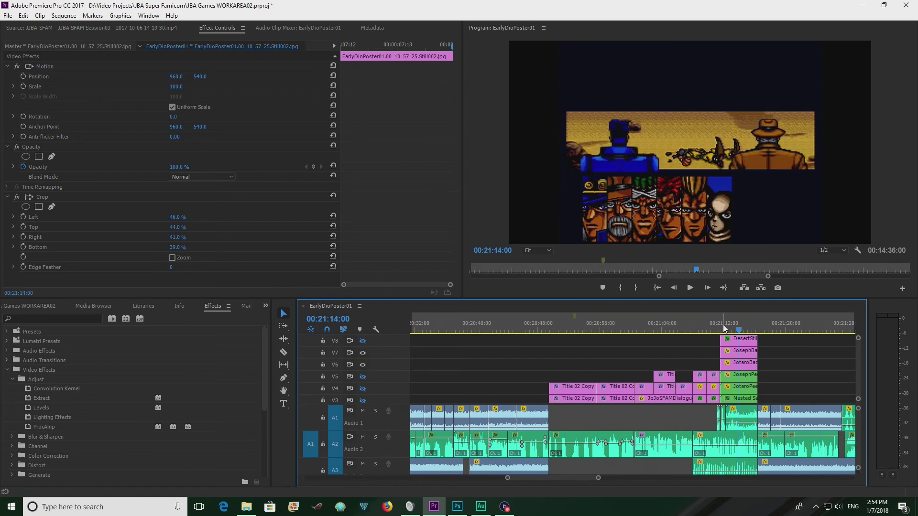
pyautogui.click(739, 352)
pyautogui.moveTo(346, 47); pyautogui.dragTo(340, 47)
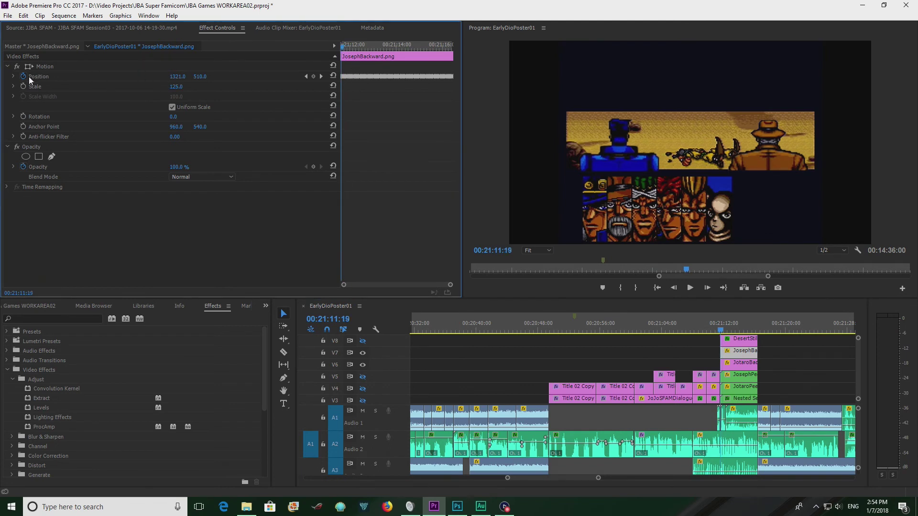
pyautogui.press('space')
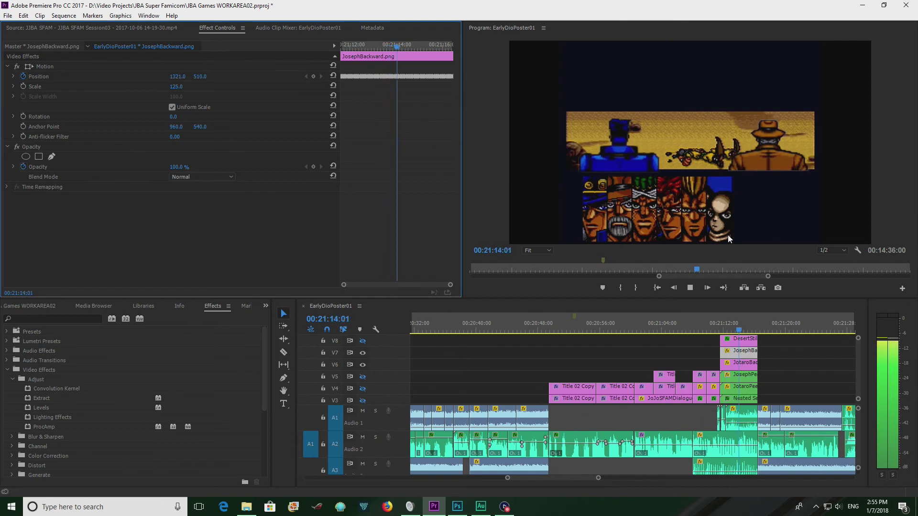
pyautogui.press('space')
pyautogui.press('space')
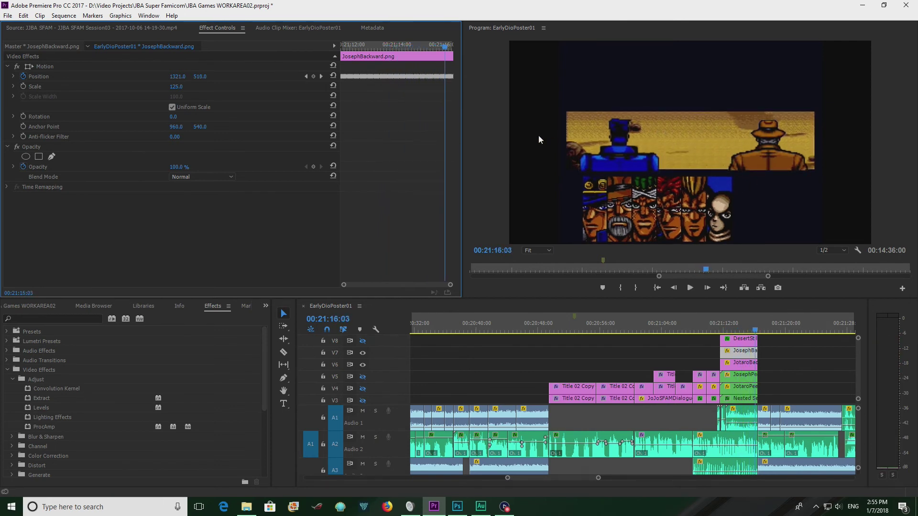
pyautogui.press('Up')
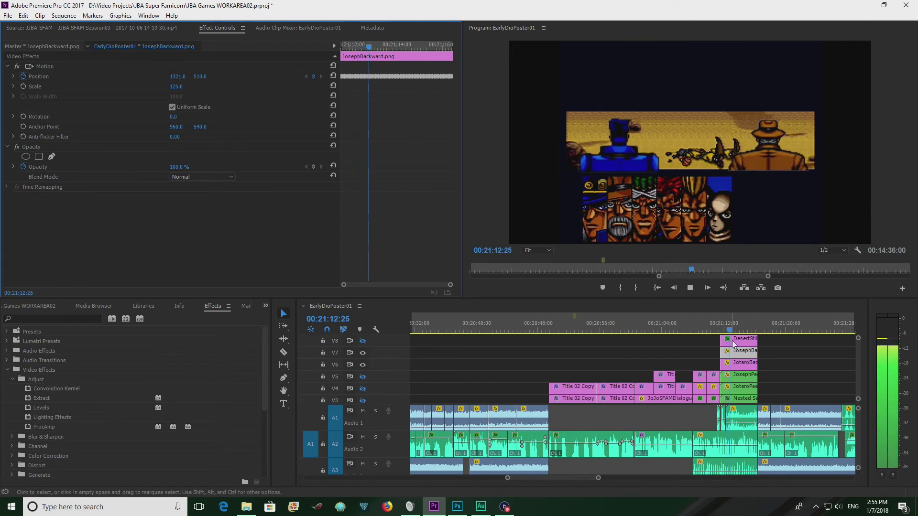
pyautogui.press('space')
# Turn track V8's output back on and select its DesertStill.jpg clip to examine the Crop settings.
pyautogui.click(548, 364)
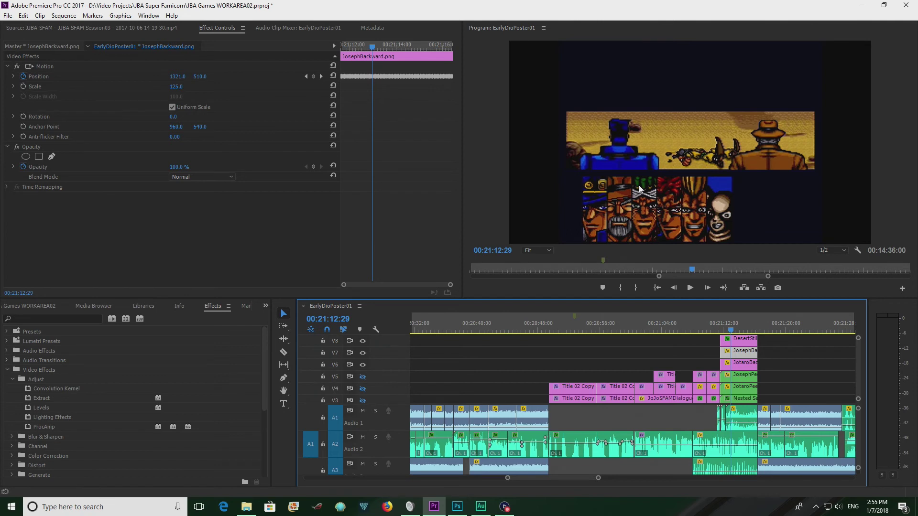
pyautogui.click(742, 339)
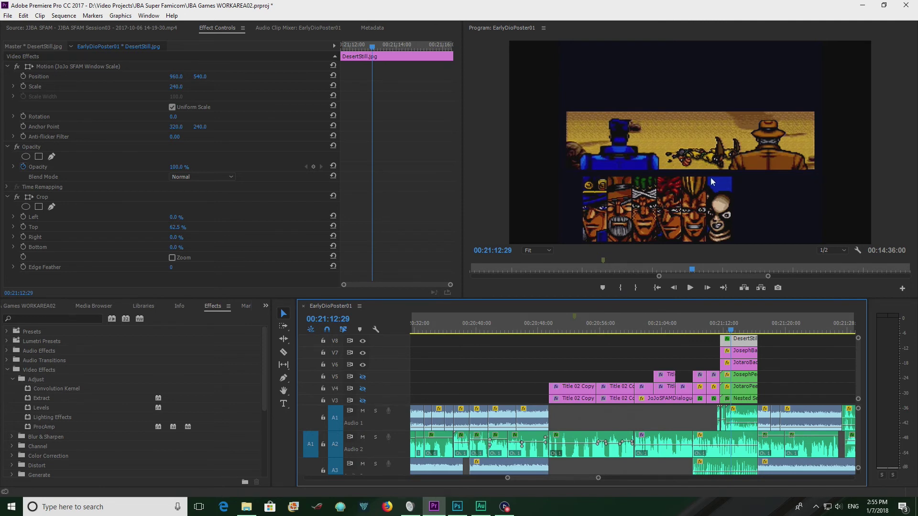
# Hide the output of V1, then of V6 and V7, to isolate the cropped desert still on V8.
pyautogui.scroll(-3, 851, 383)
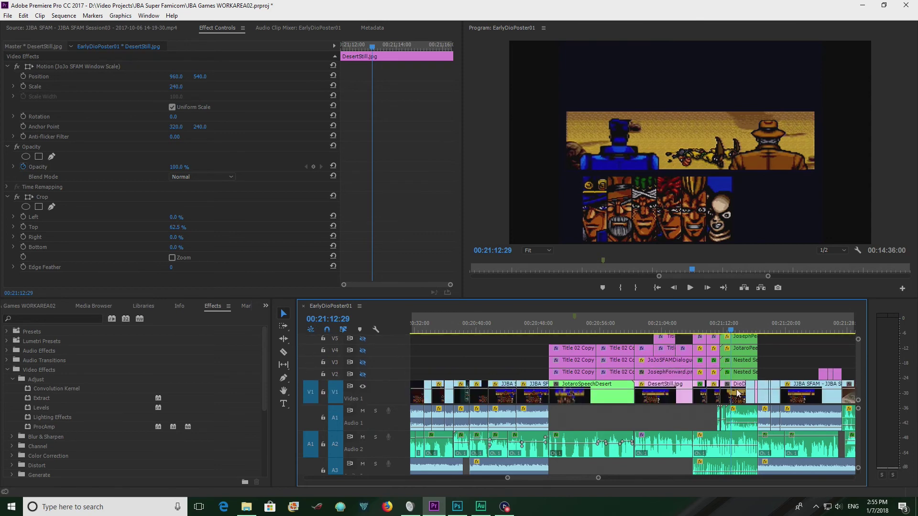
pyautogui.click(363, 387)
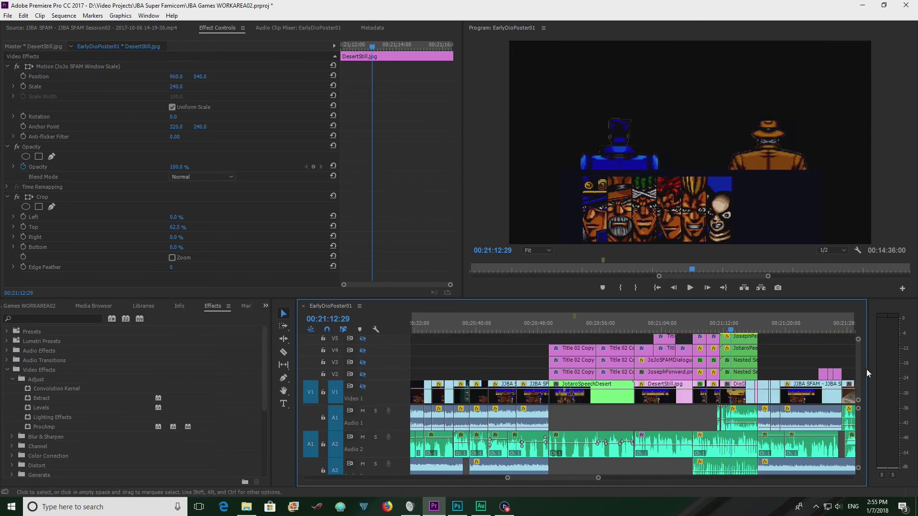
pyautogui.scroll(2, 859, 369)
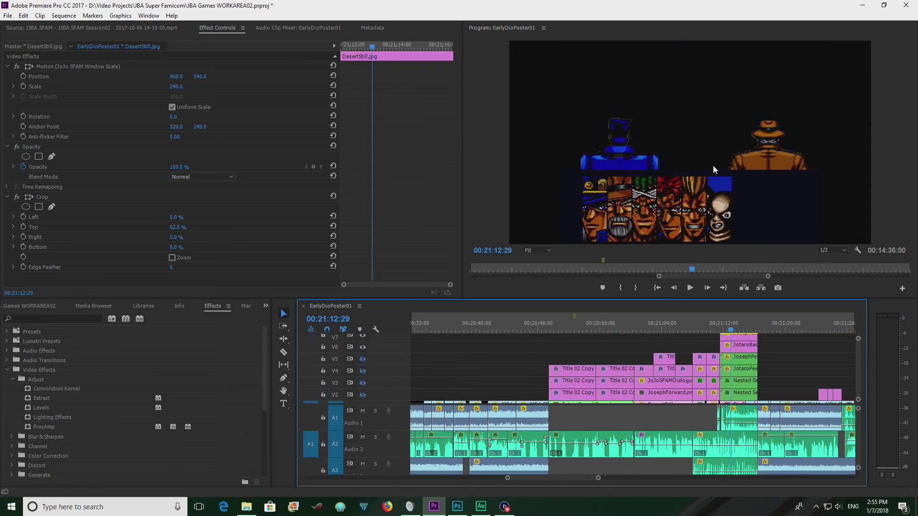
pyautogui.click(363, 347)
pyautogui.click(362, 336)
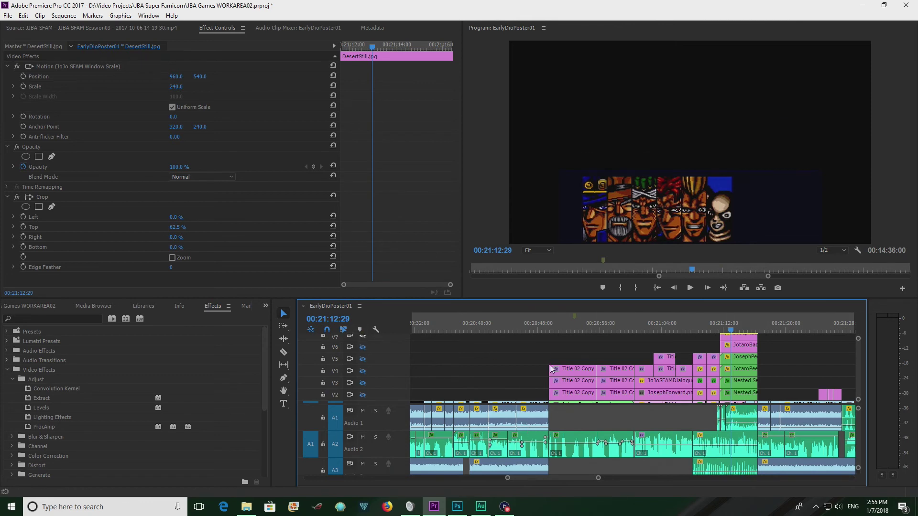
# Turn the output of tracks V7, V6 and V1 back on.
pyautogui.scroll(2, 858, 369)
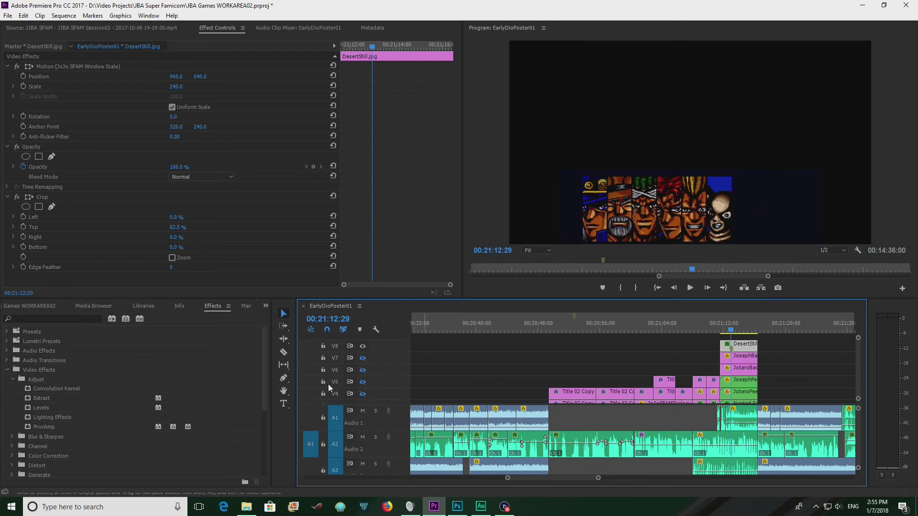
pyautogui.click(363, 359)
pyautogui.click(362, 370)
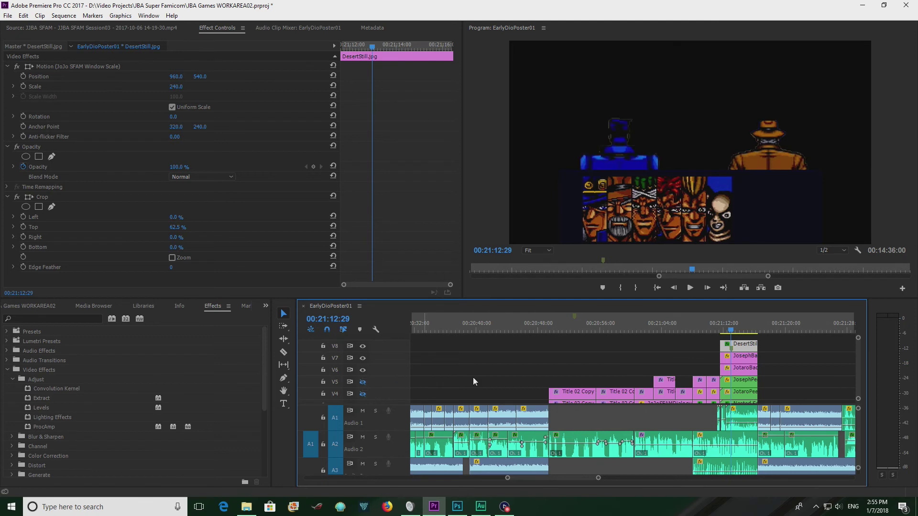
pyautogui.scroll(-2, 859, 387)
pyautogui.scroll(-1, 859, 388)
pyautogui.click(363, 387)
# Play the desert scene from the start of the DesertStill.jpg clip to 00:21:16:12.
pyautogui.click(722, 330)
pyautogui.press('space')
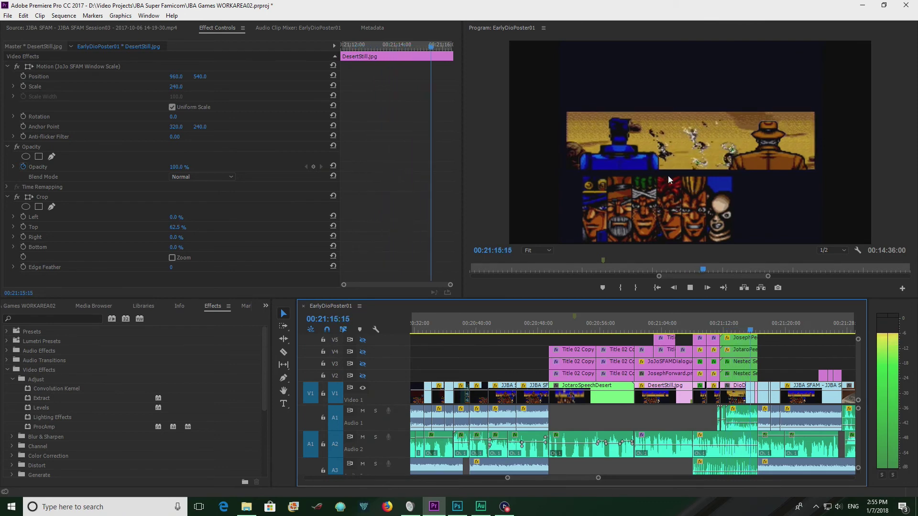
pyautogui.press('space')
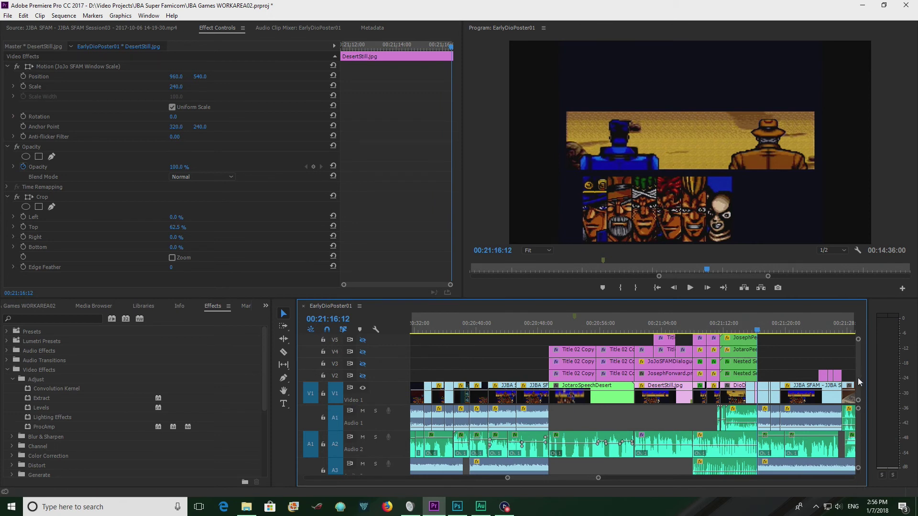
# Move the playhead back to 00:21:13:24 and turn the output of tracks V2 through V5 back on.
pyautogui.scroll(-3, 811, 381)
pyautogui.scroll(2, 717, 368)
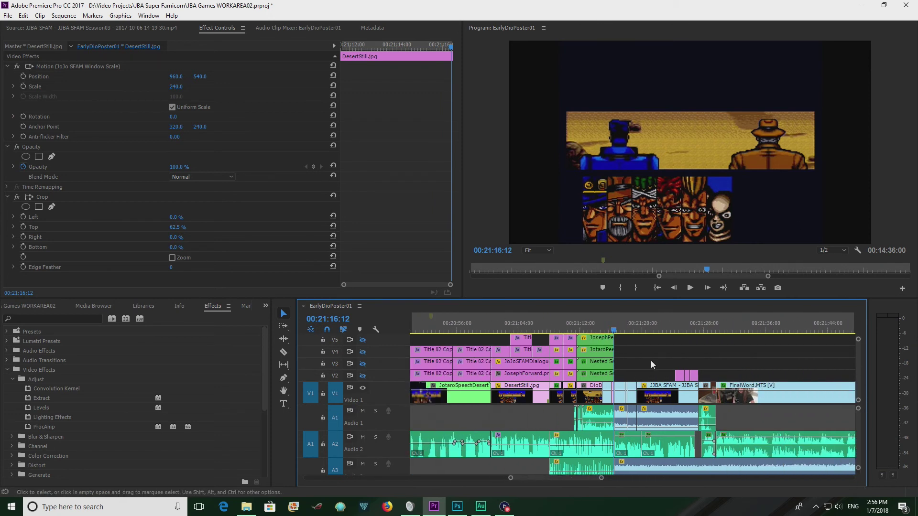
pyautogui.click(602, 326)
pyautogui.moveTo(597, 326); pyautogui.dragTo(593, 326)
pyautogui.click(363, 376)
pyautogui.click(363, 364)
pyautogui.click(362, 351)
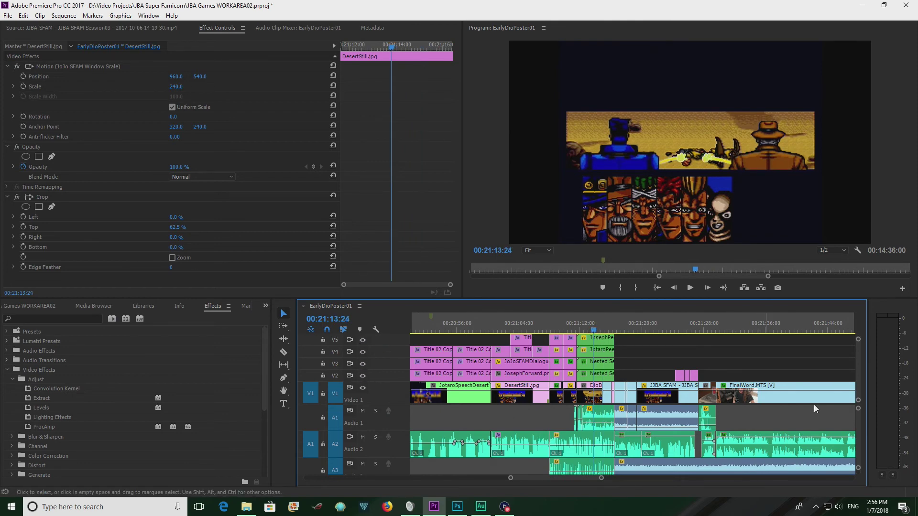
pyautogui.scroll(2, 858, 373)
pyautogui.scroll(-2, 859, 372)
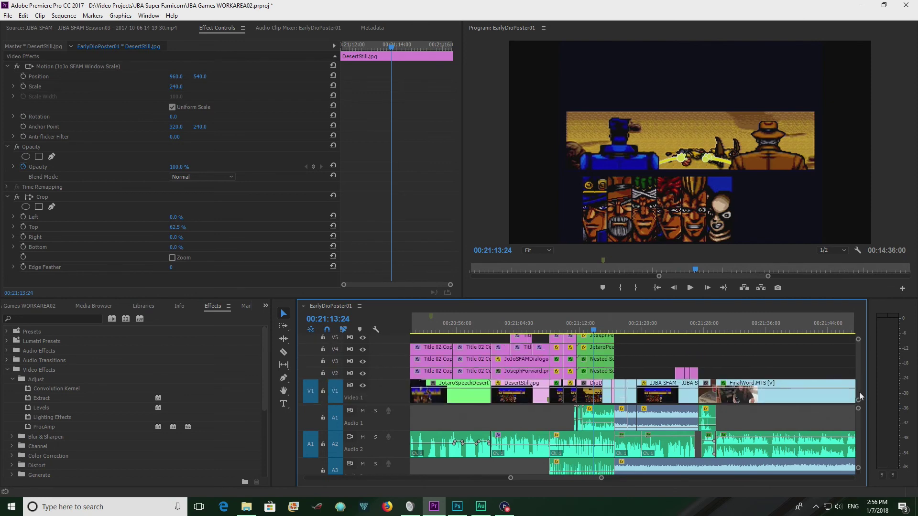
# Replay the desert scene with all tracks shown from about 00:21:12 to 00:21:14:01.
pyautogui.click(580, 326)
pyautogui.press('space')
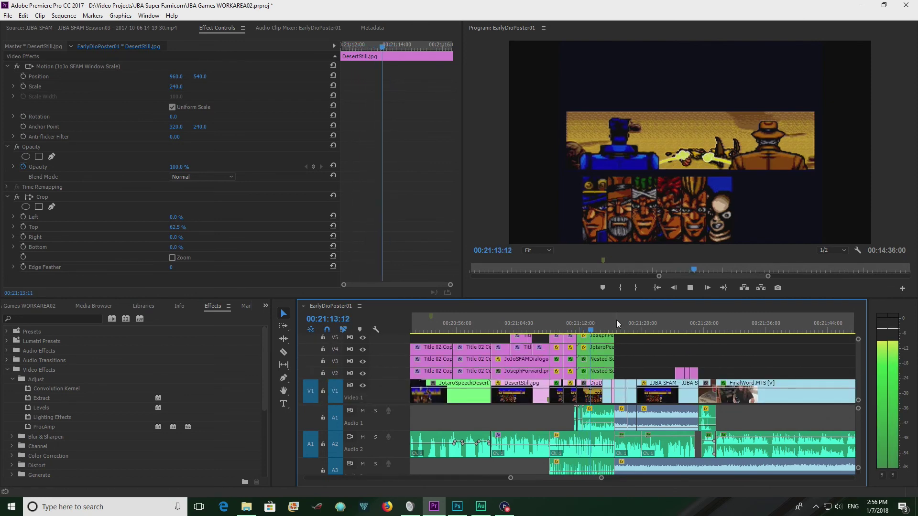
pyautogui.press('space')
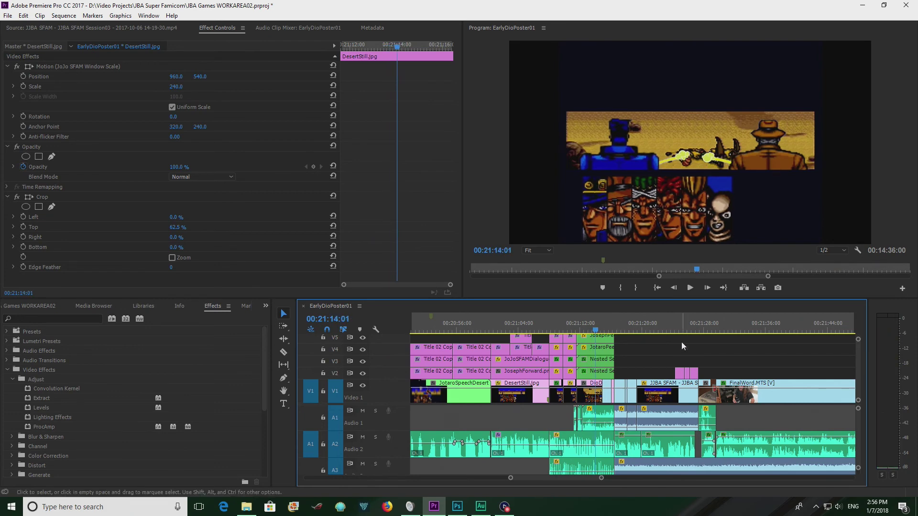
# Place the playhead in the empty area past the sequence's last clips at 00:23:41:23 and bring up the Media Browser.
pyautogui.scroll(-10, 681, 343)
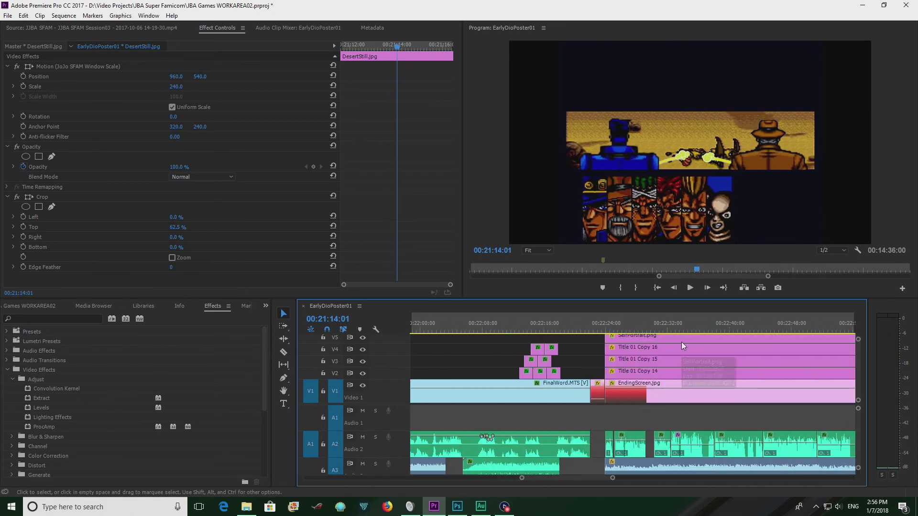
pyautogui.scroll(-10, 681, 343)
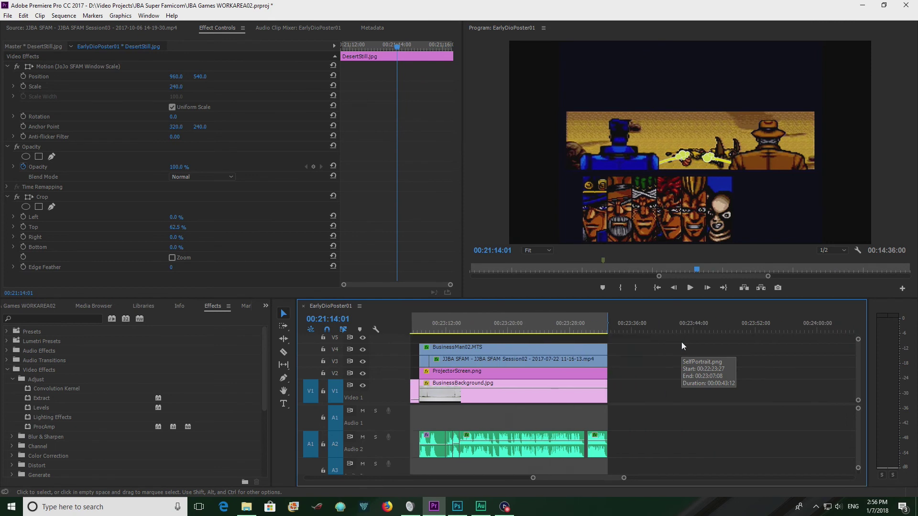
pyautogui.scroll(-3, 681, 343)
pyautogui.click(563, 340)
pyautogui.click(103, 304)
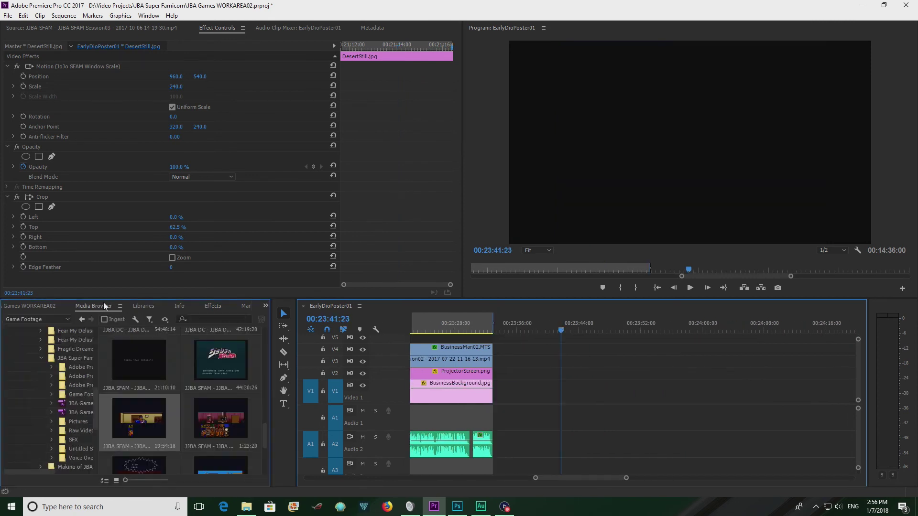
# Place TestPeeCircle.png from the Pictures folder on V1 at 00:23:41:23, put the playhead over it at 00:23:45:17 and select it.
pyautogui.click(88, 422)
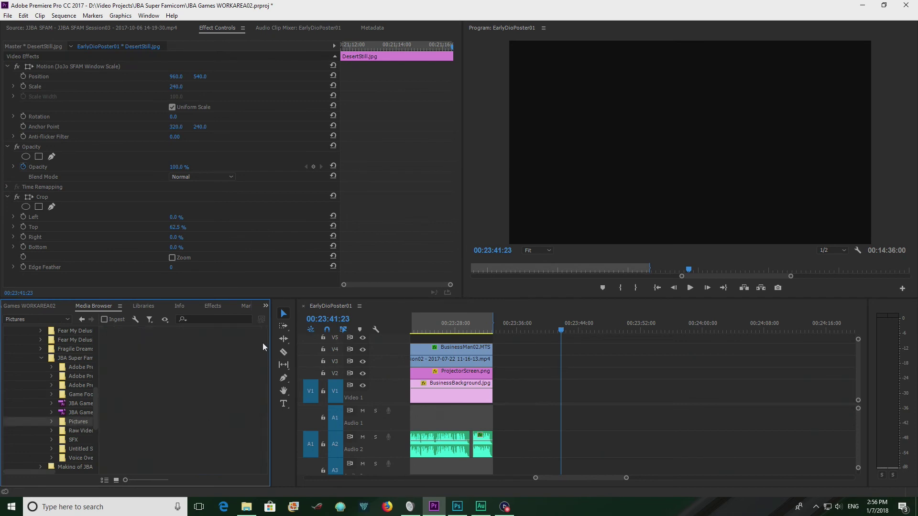
pyautogui.moveTo(264, 340); pyautogui.dragTo(263, 462)
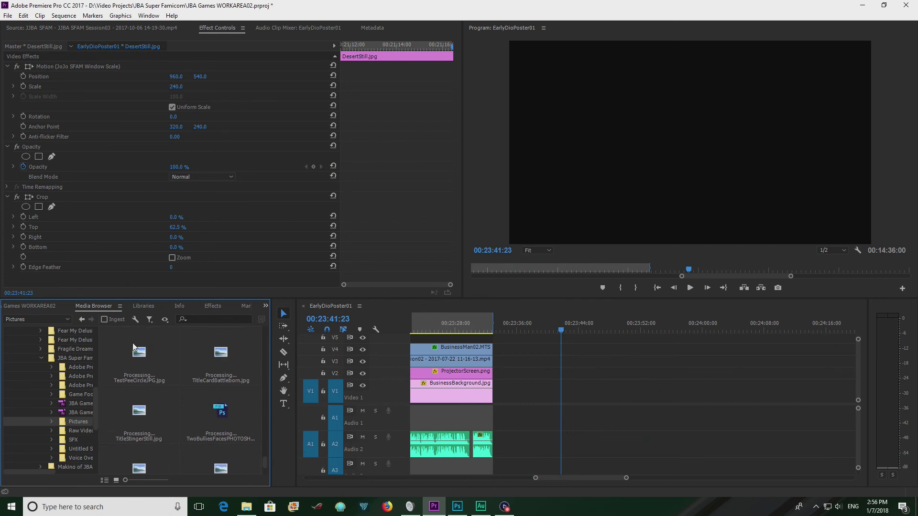
pyautogui.click(211, 368)
pyautogui.moveTo(605, 388); pyautogui.dragTo(632, 392)
pyautogui.click(591, 327)
pyautogui.click(594, 396)
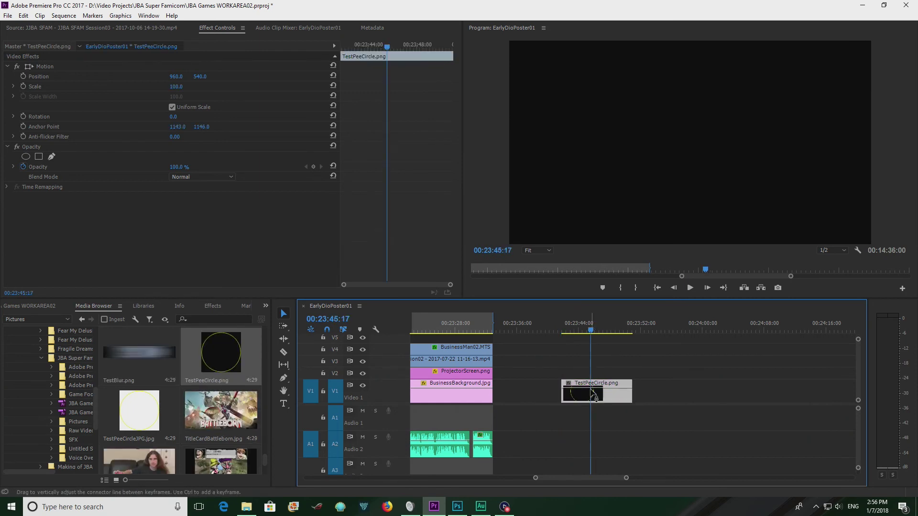
# Set the TestPeeCircle.png clip's Scale to 43 and enable Rotation keyframing at the clip's start, 00:23:41:23.
pyautogui.click(177, 90)
pyautogui.moveTo(175, 87)
pyautogui.mouseDown()
pyautogui.moveTo(190, 87)
pyautogui.moveTo(182, 88)
pyautogui.mouseUp()
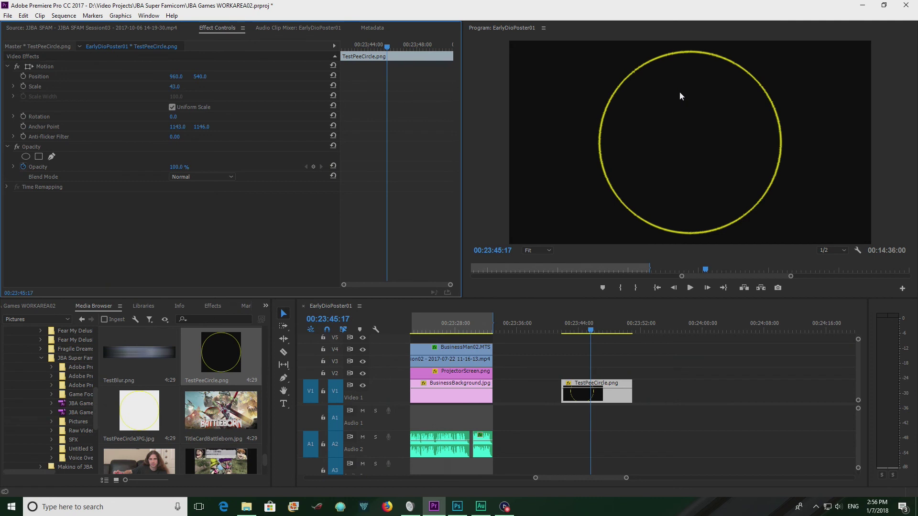
pyautogui.press('Up')
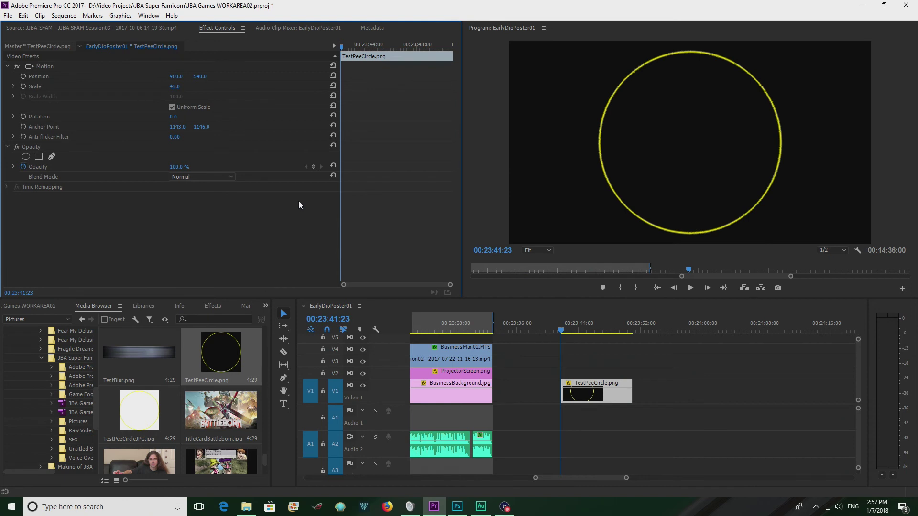
pyautogui.click(23, 116)
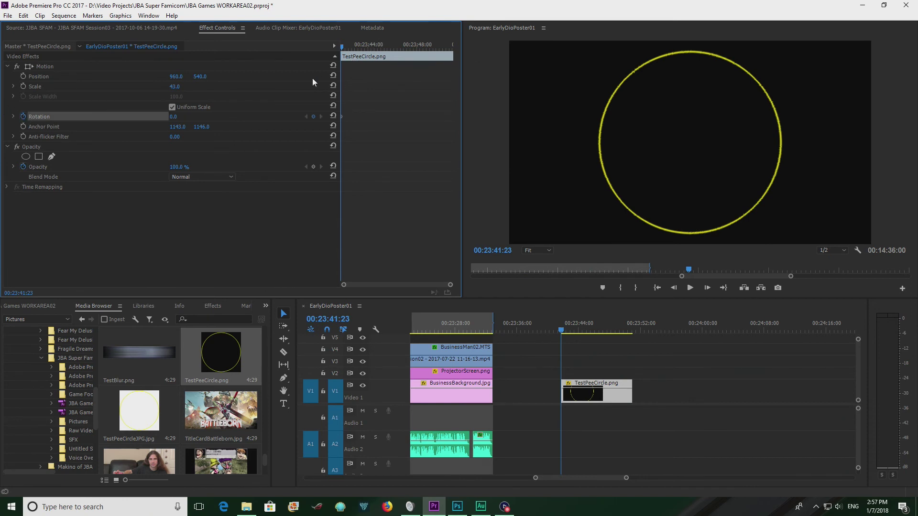
# Try applying the Crop effect directly to the TestPeeCircle.png clip with Right set to 68%.
pyautogui.click(222, 307)
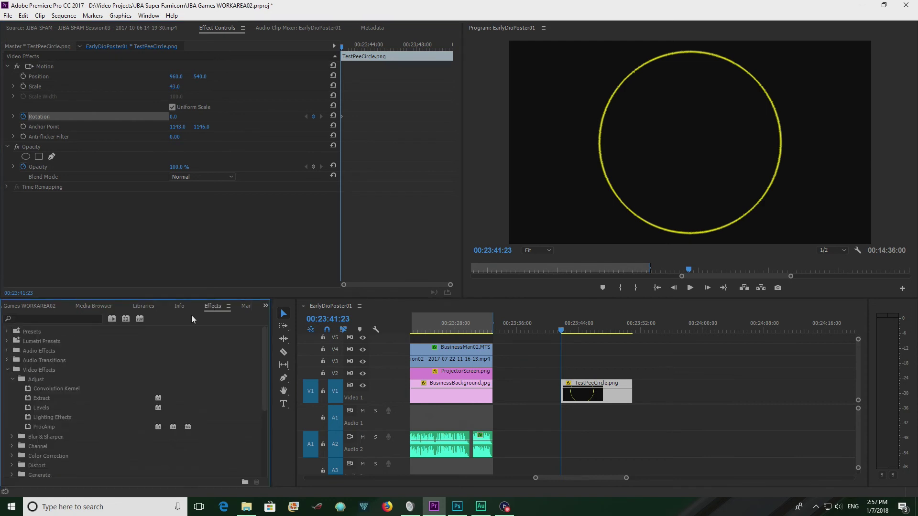
pyautogui.click(6, 369)
pyautogui.scroll(-3, 21, 460)
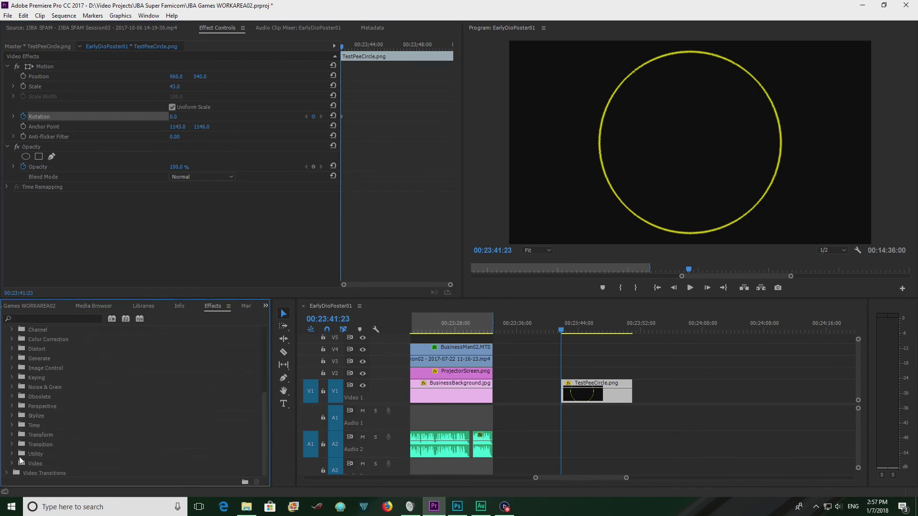
pyautogui.click(12, 435)
pyautogui.moveTo(40, 444); pyautogui.dragTo(622, 397)
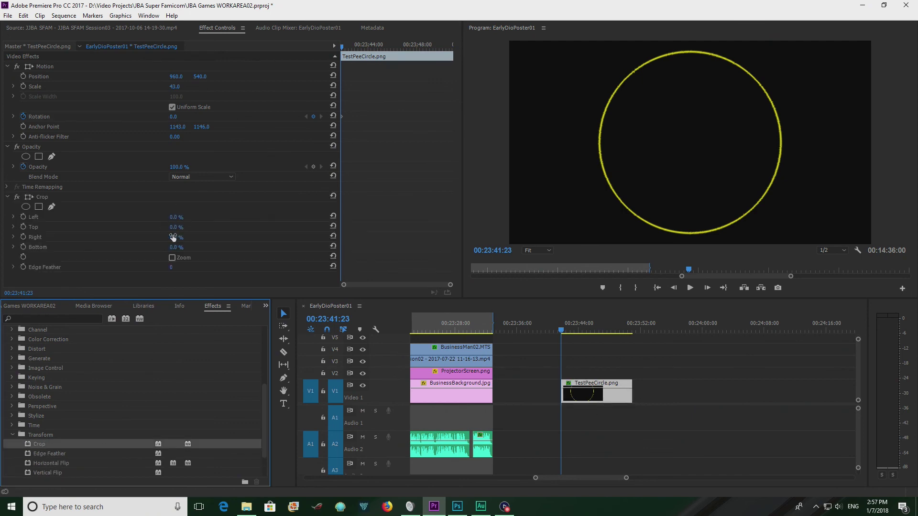
pyautogui.moveTo(175, 237)
pyautogui.mouseDown()
pyautogui.moveTo(211, 237)
pyautogui.moveTo(186, 237)
pyautogui.mouseUp()
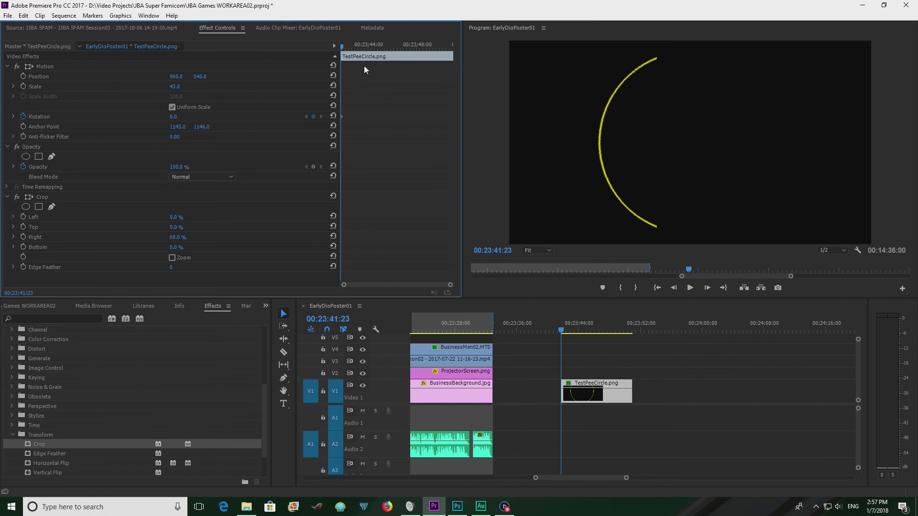
# Add a rotated keyframe near the end of the cropped circle clip and play the clip to check its rotation.
pyautogui.moveTo(433, 48); pyautogui.dragTo(451, 49)
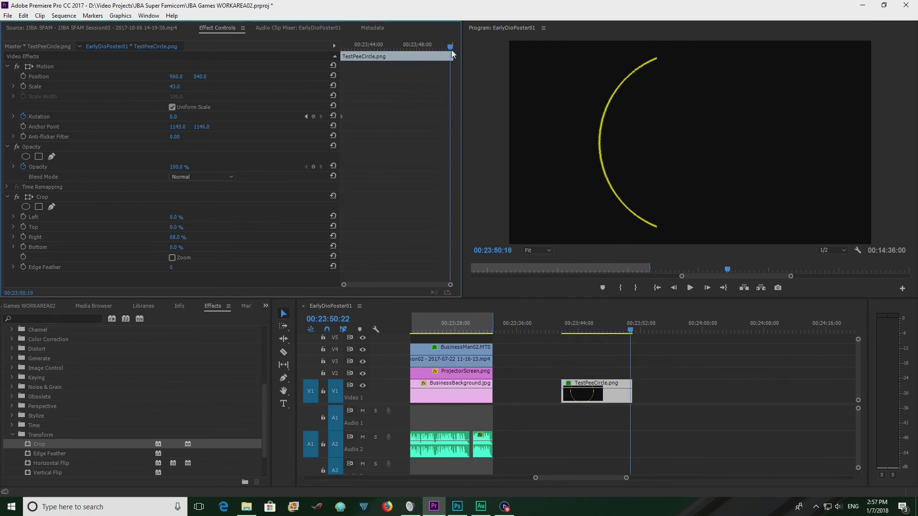
pyautogui.moveTo(171, 116); pyautogui.dragTo(306, 117)
pyautogui.click(355, 48)
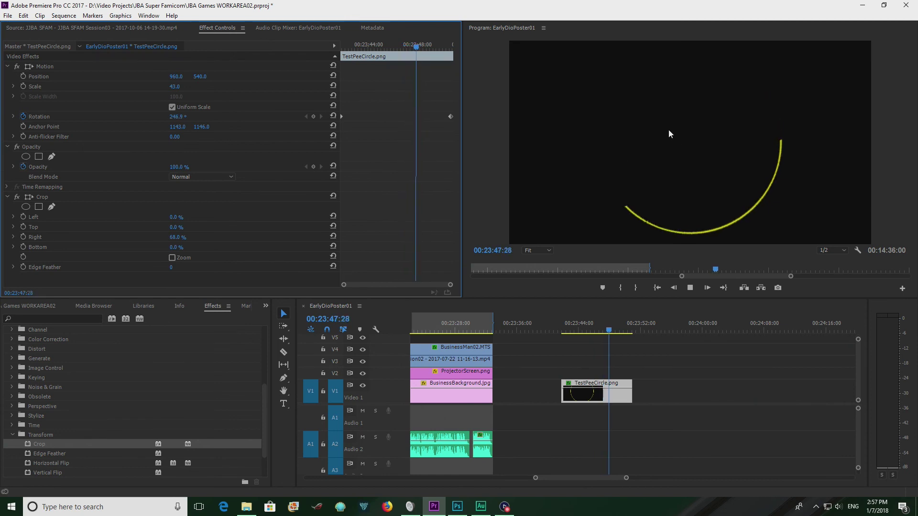
pyautogui.press('space')
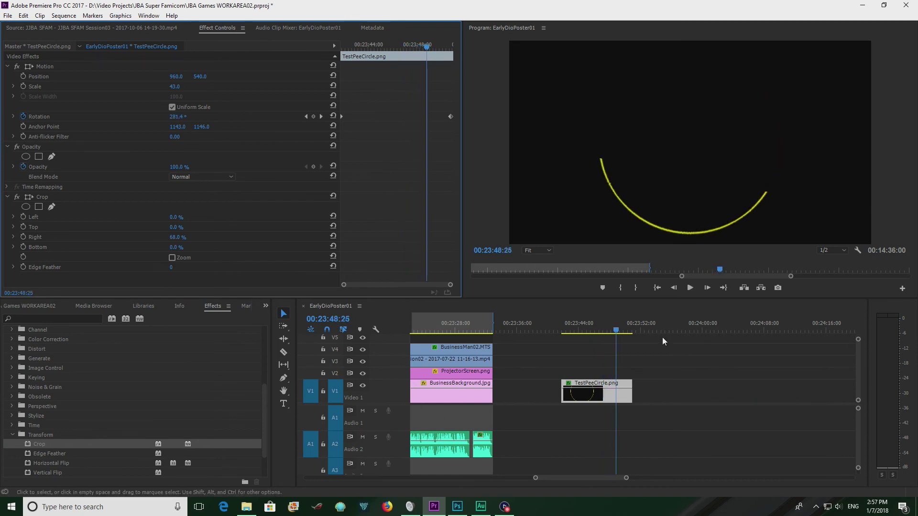
pyautogui.click(568, 329)
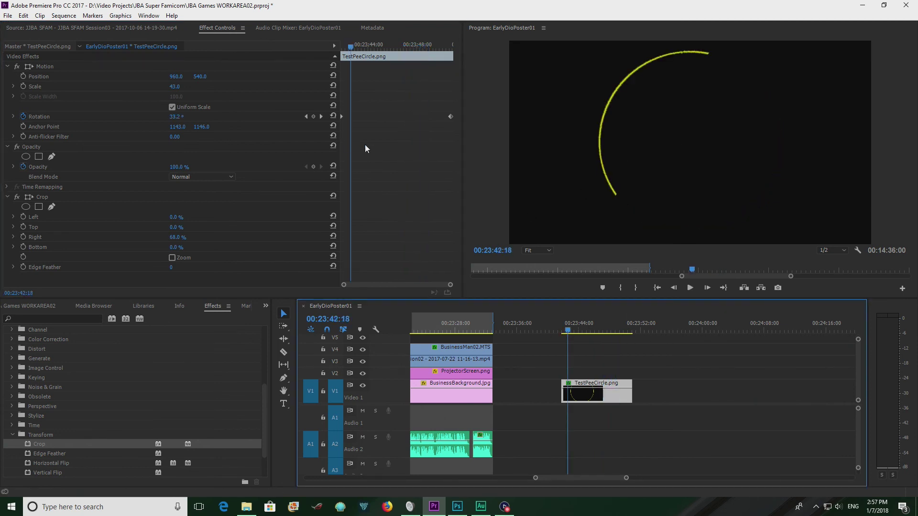
# Undo the circle clip's end Rotation keyframe, its Right crop amount and the Crop effect.
pyautogui.click(451, 117)
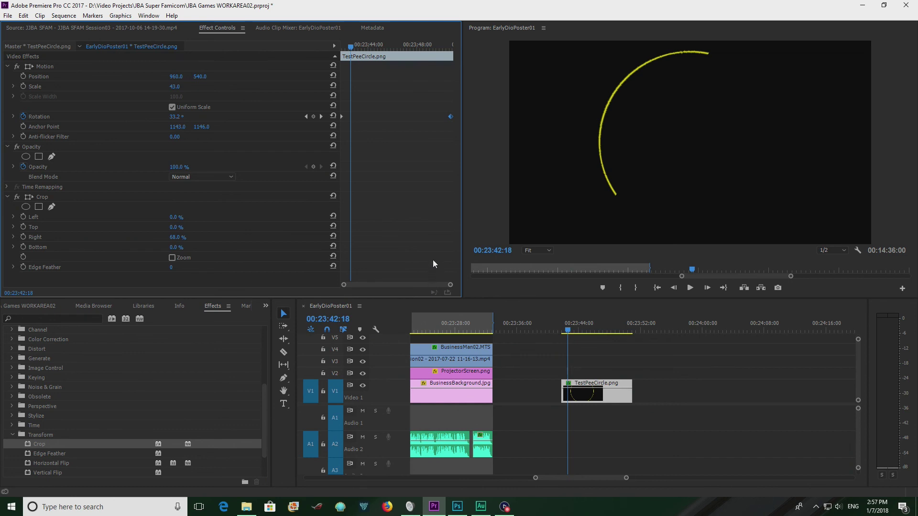
pyautogui.hotkey('ctrl', 'z')
pyautogui.hotkey('ctrl', 'z')
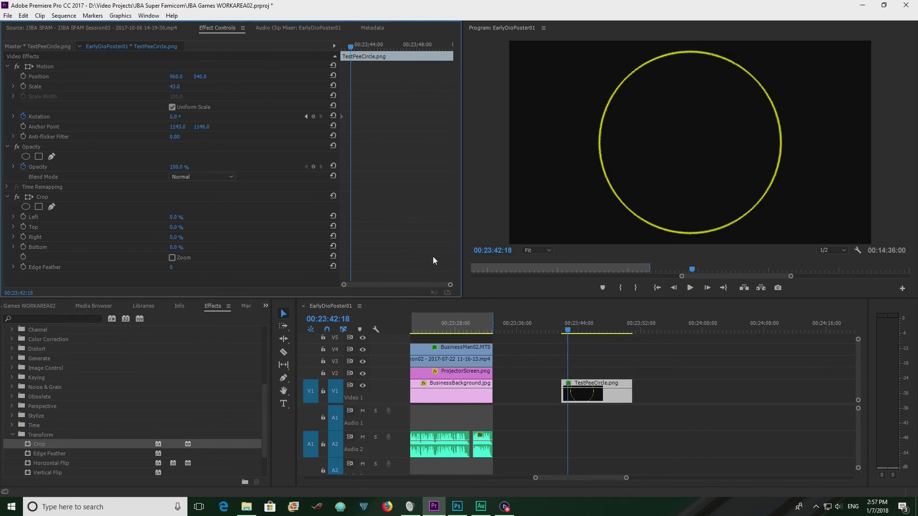
pyautogui.hotkey('ctrl', 'z')
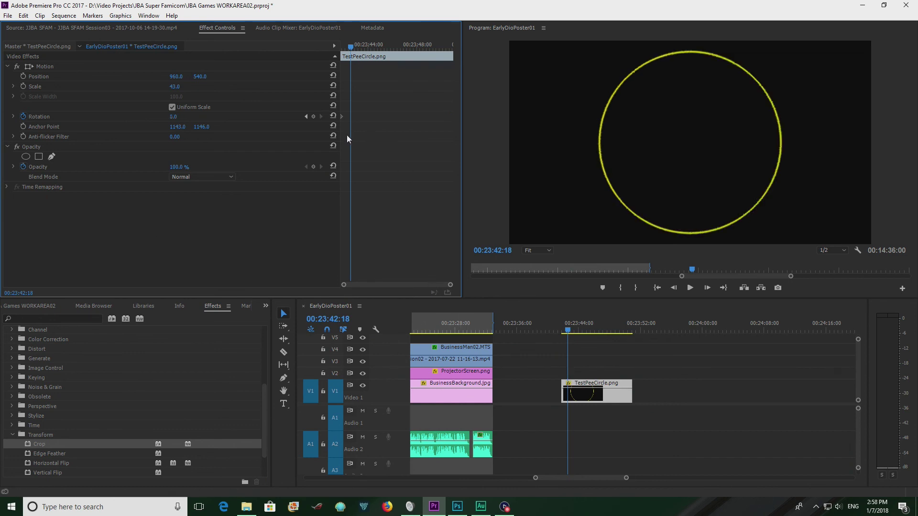
# Add a Rotation keyframe of 2x160.0° at the end of the uncropped circle clip and play it from its start.
pyautogui.moveTo(357, 46); pyautogui.dragTo(333, 42)
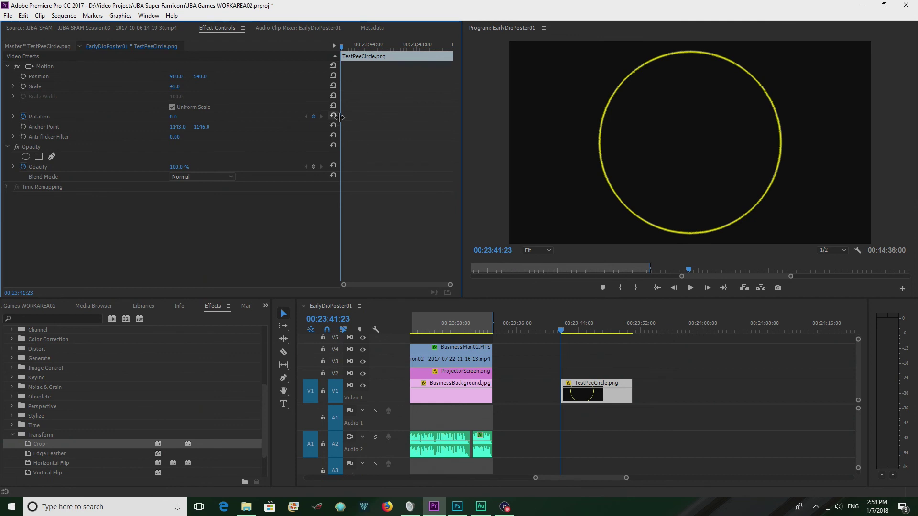
pyautogui.moveTo(347, 46); pyautogui.dragTo(452, 51)
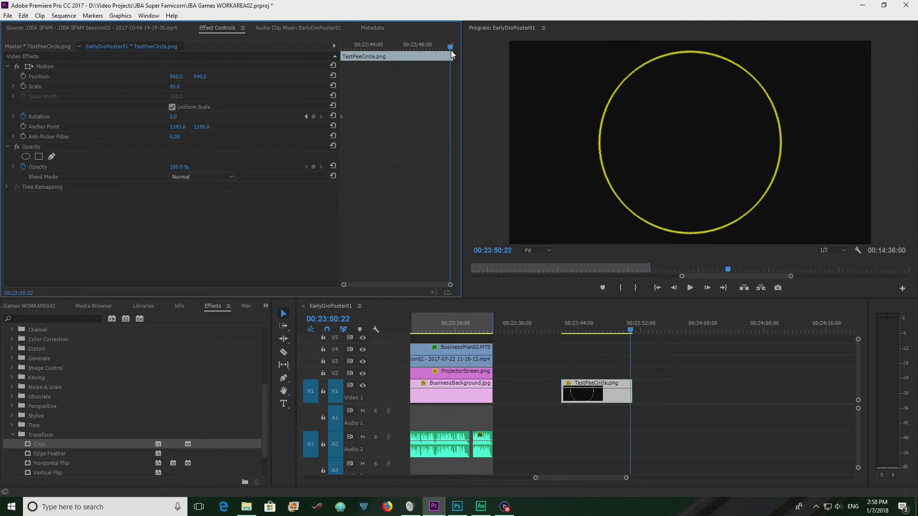
pyautogui.moveTo(174, 117); pyautogui.dragTo(189, 128)
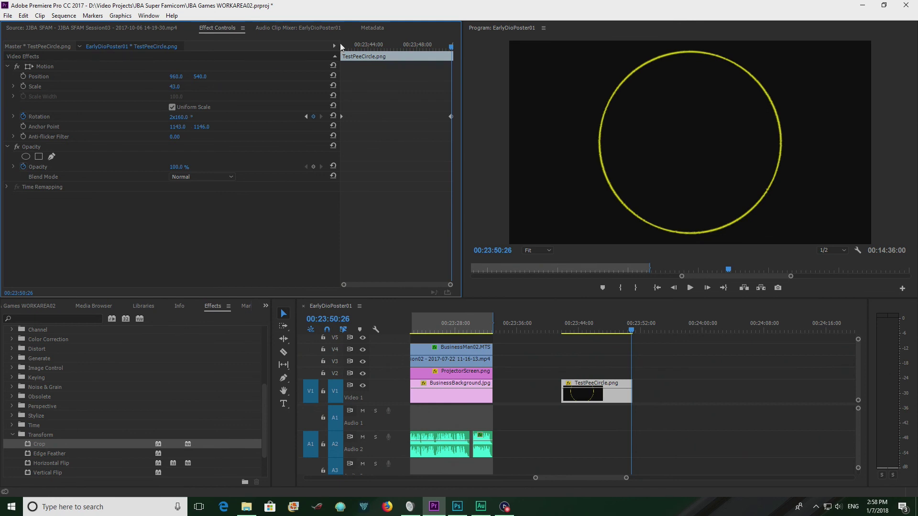
pyautogui.moveTo(350, 50); pyautogui.dragTo(333, 42)
pyautogui.press('space')
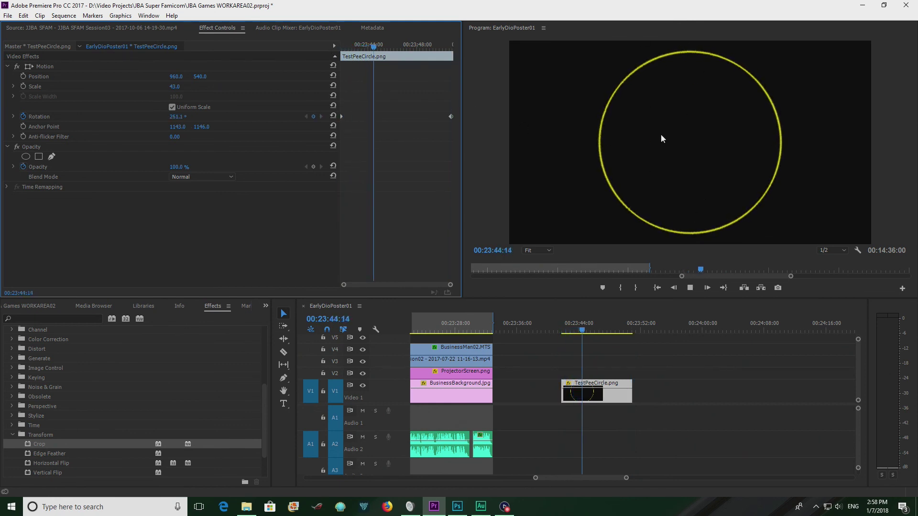
pyautogui.press('space')
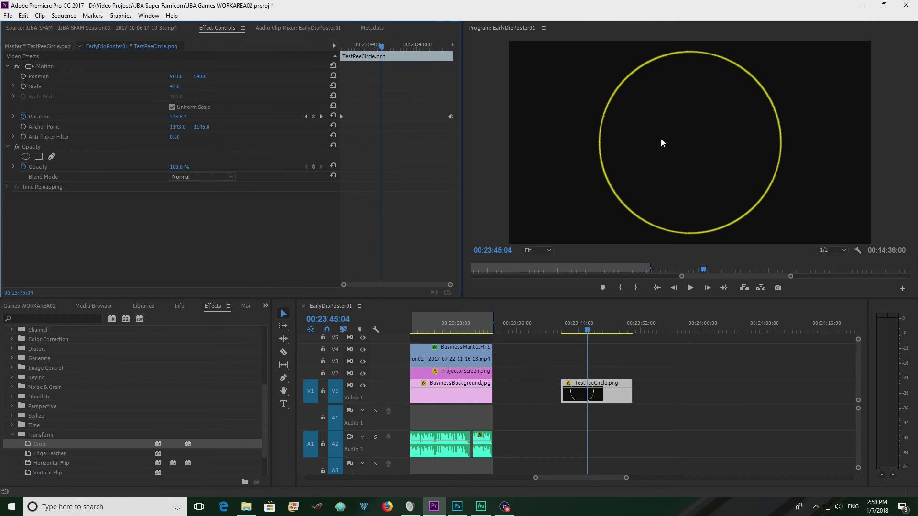
# Nest the rotating TestPeeCircle.png clip, accepting the default sequence name.
pyautogui.rightClick(606, 391)
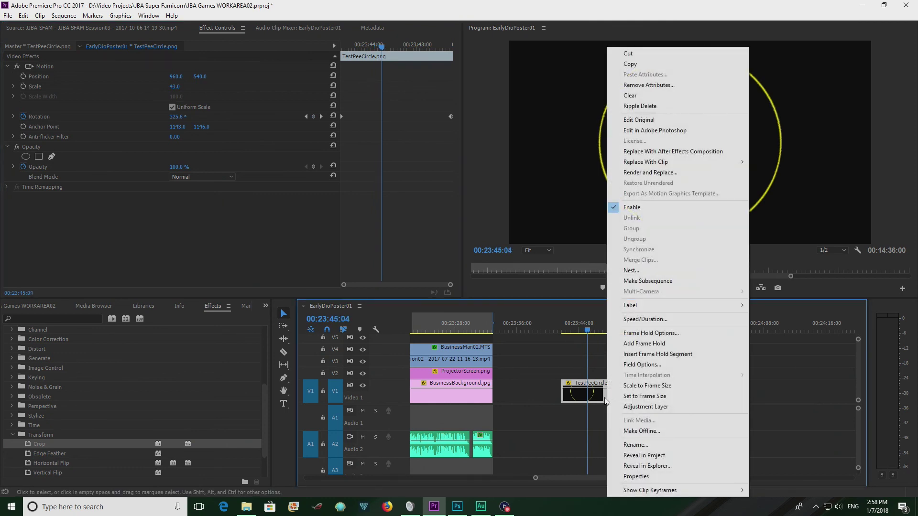
pyautogui.click(631, 271)
pyautogui.click(439, 262)
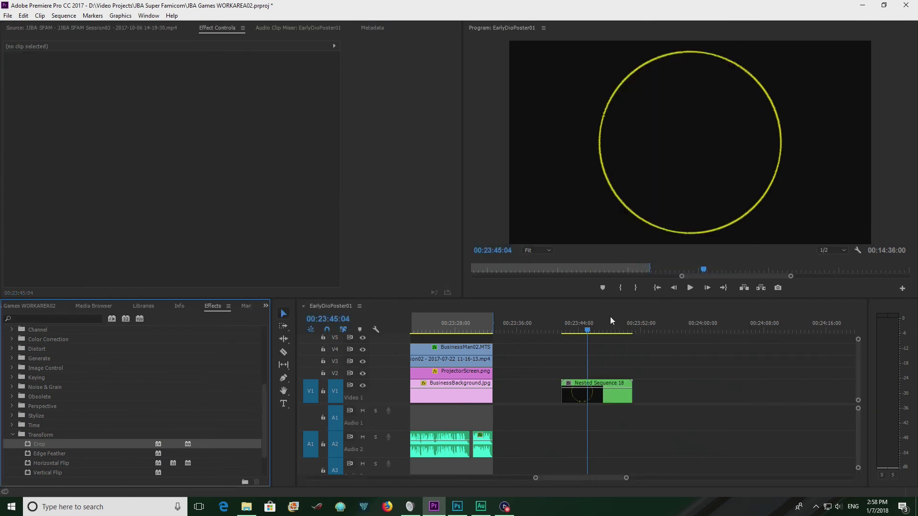
# Select the nested circle clip, play it from its start and return the playhead to 00:23:41:28.
pyautogui.click(602, 399)
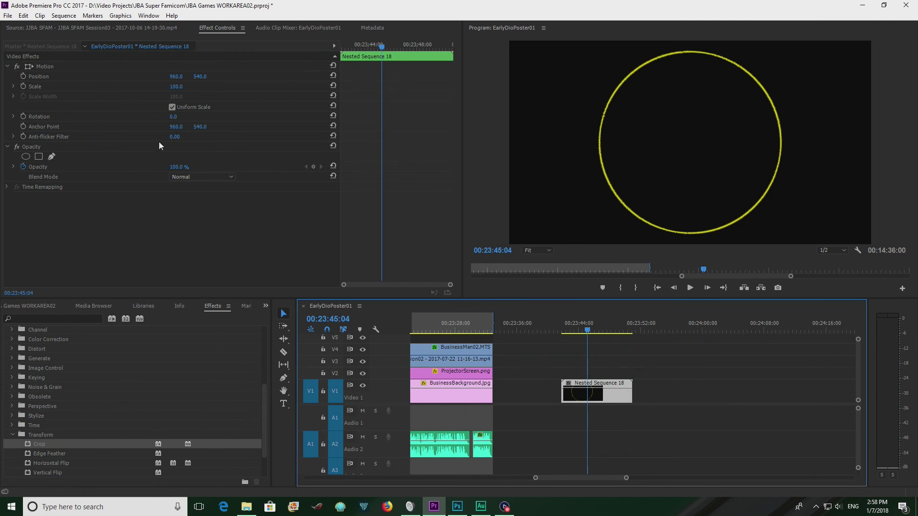
pyautogui.moveTo(369, 44); pyautogui.dragTo(341, 45)
pyautogui.press('space')
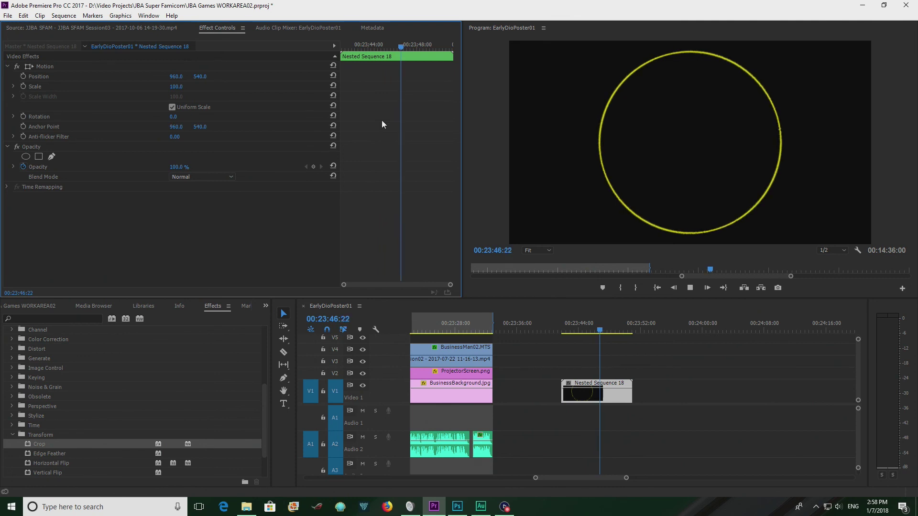
pyautogui.click(364, 44)
pyautogui.moveTo(348, 48); pyautogui.dragTo(345, 58)
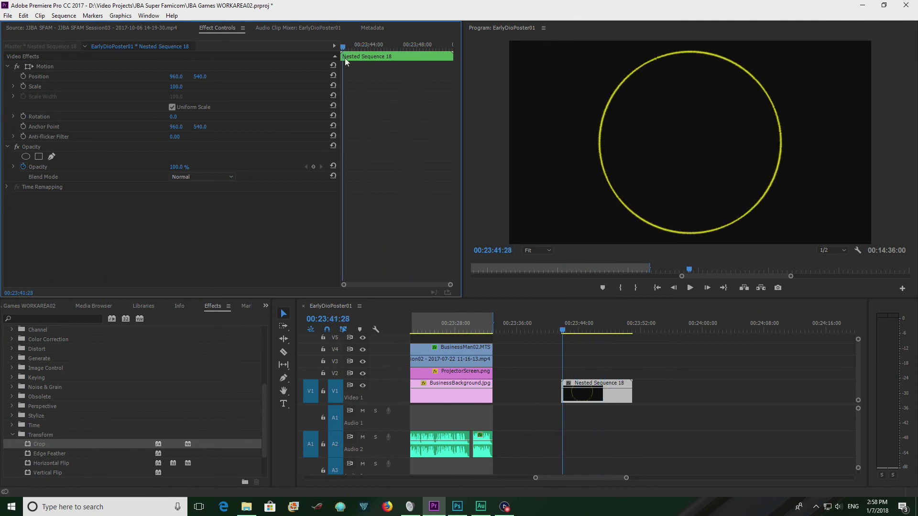
# Apply Crop to the nested circle clip with Right at 63%, play it and return the playhead to 00:23:42:03.
pyautogui.doubleClick(44, 445)
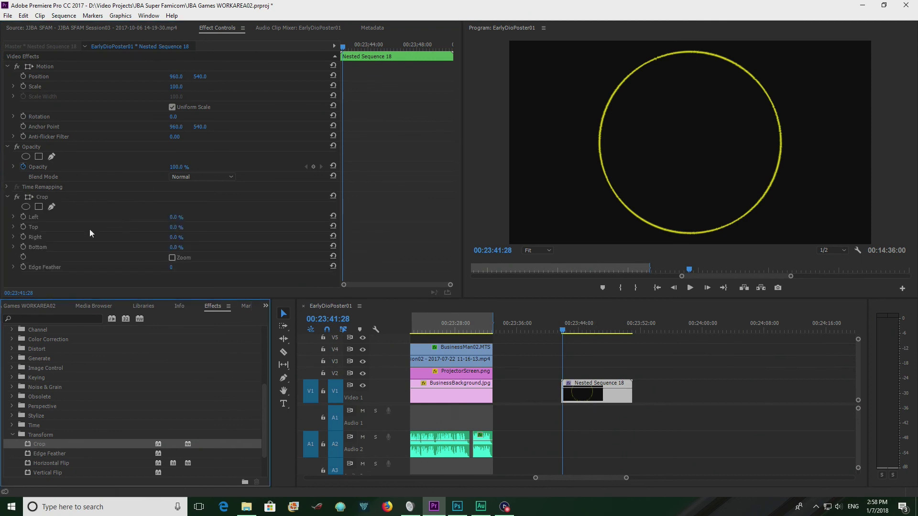
pyautogui.click(173, 237)
pyautogui.moveTo(173, 237); pyautogui.dragTo(203, 237)
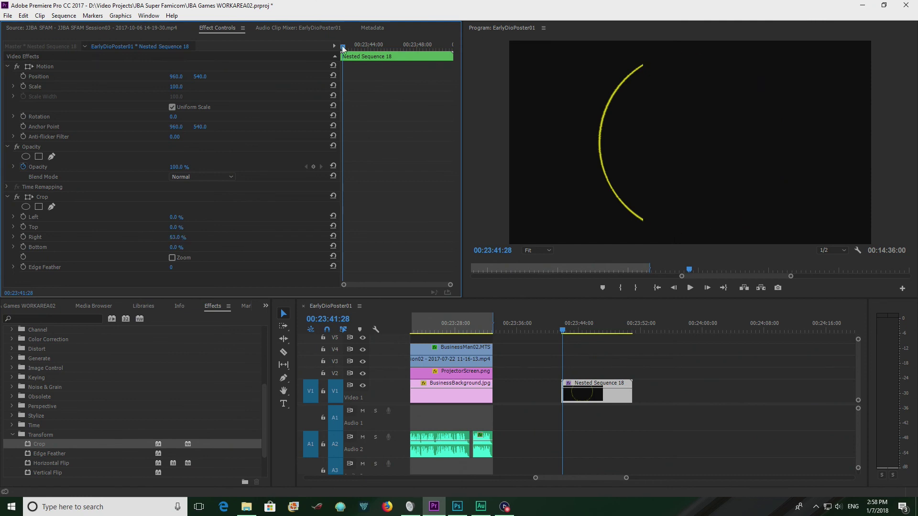
pyautogui.press('space')
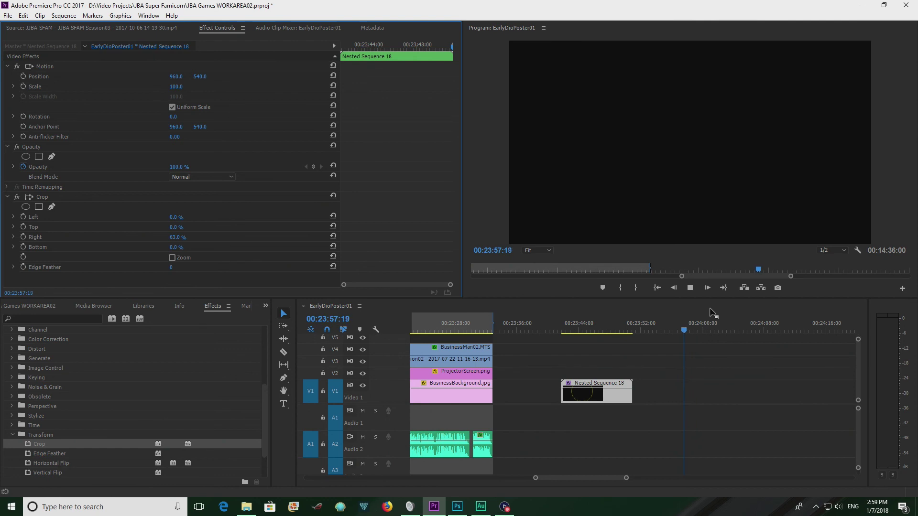
pyautogui.click(564, 329)
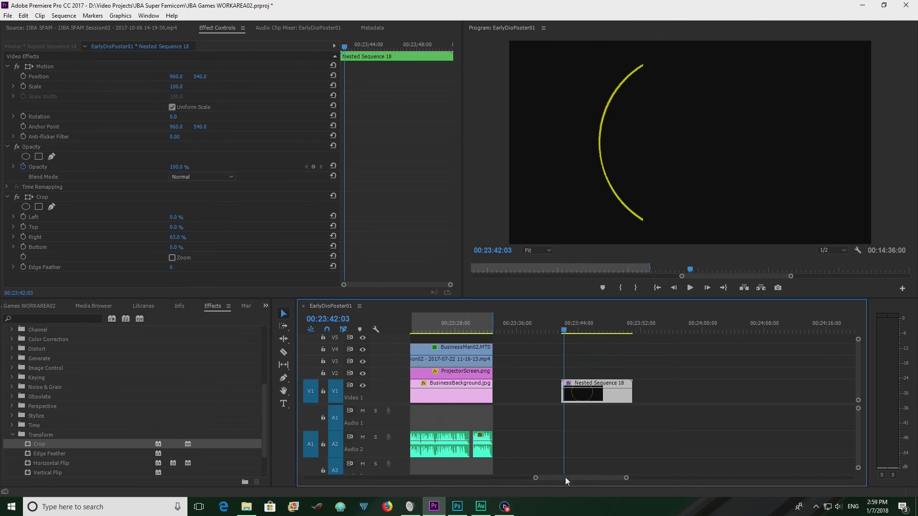
# Move the playhead back to about 00:21:14:25 and show most of the sequence in the timeline.
pyautogui.scroll(5, 577, 477)
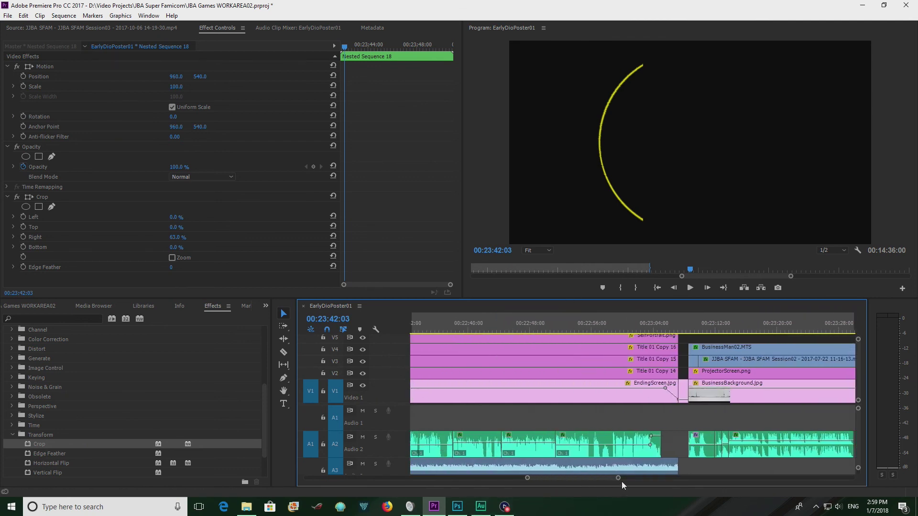
pyautogui.press('-')
pyautogui.moveTo(625, 478); pyautogui.dragTo(599, 481)
pyautogui.click(510, 331)
pyautogui.click(515, 326)
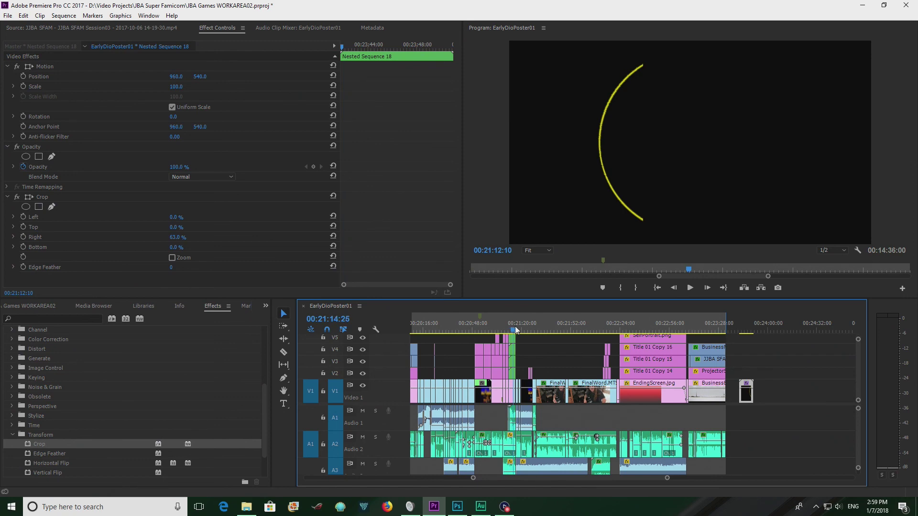
pyautogui.moveTo(668, 480); pyautogui.dragTo(684, 480)
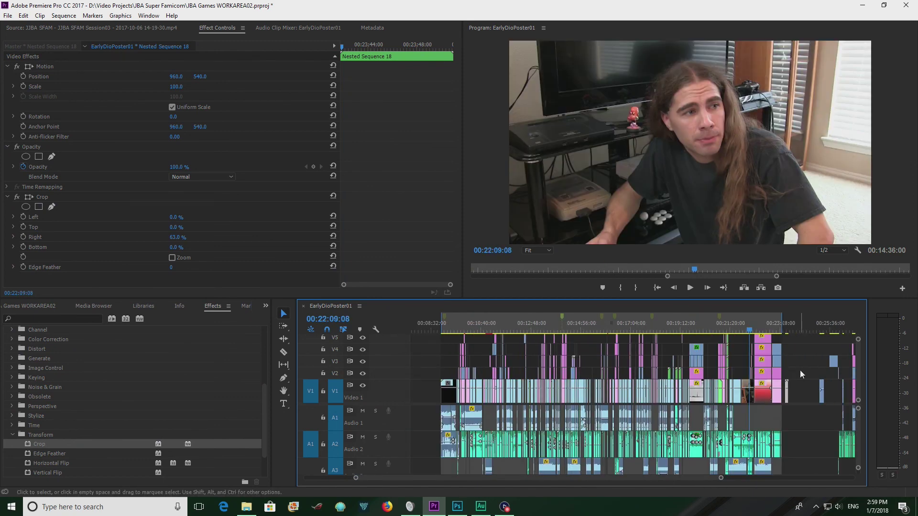